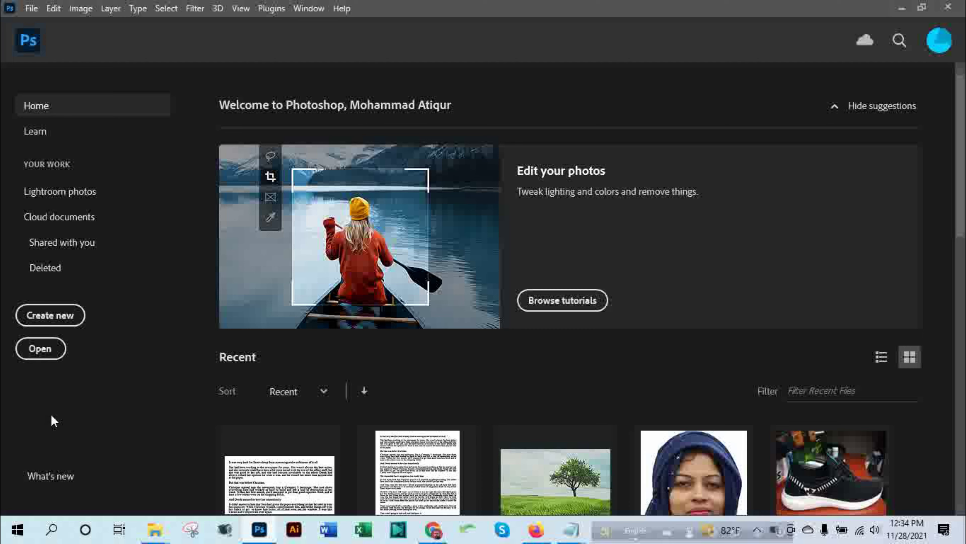
Step: Create a new document from the Landscape 6 x 4 inch preset (1800 × 1200 px, 300 ppi)
click(51, 316)
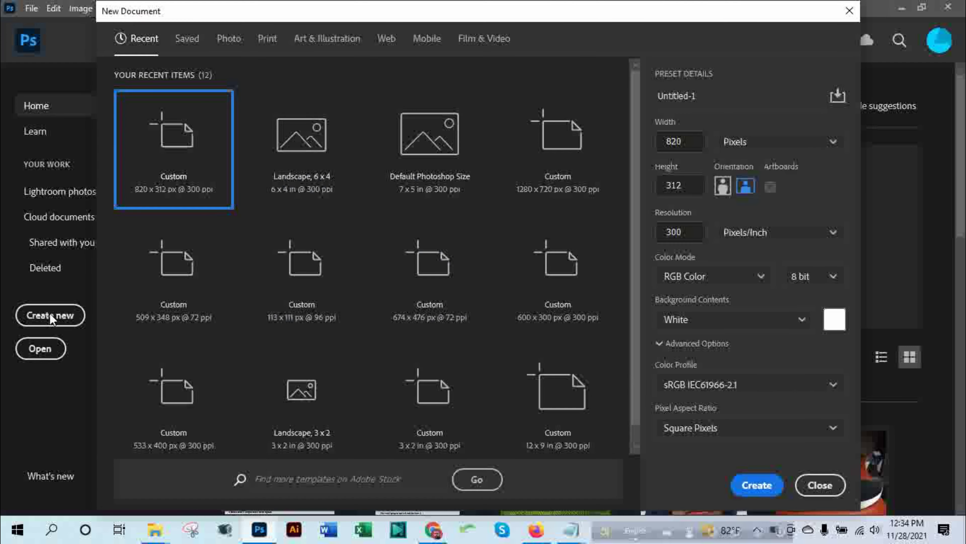
click(308, 168)
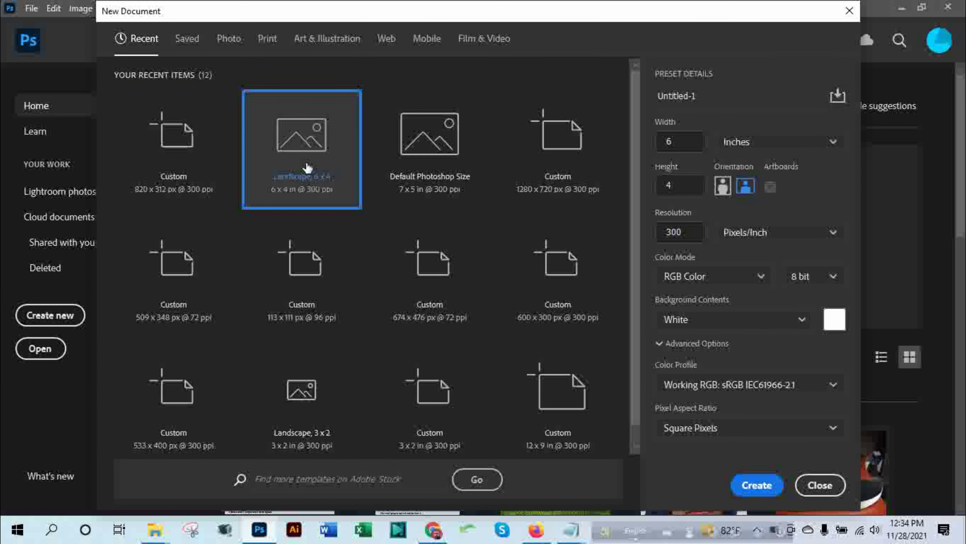
click(757, 485)
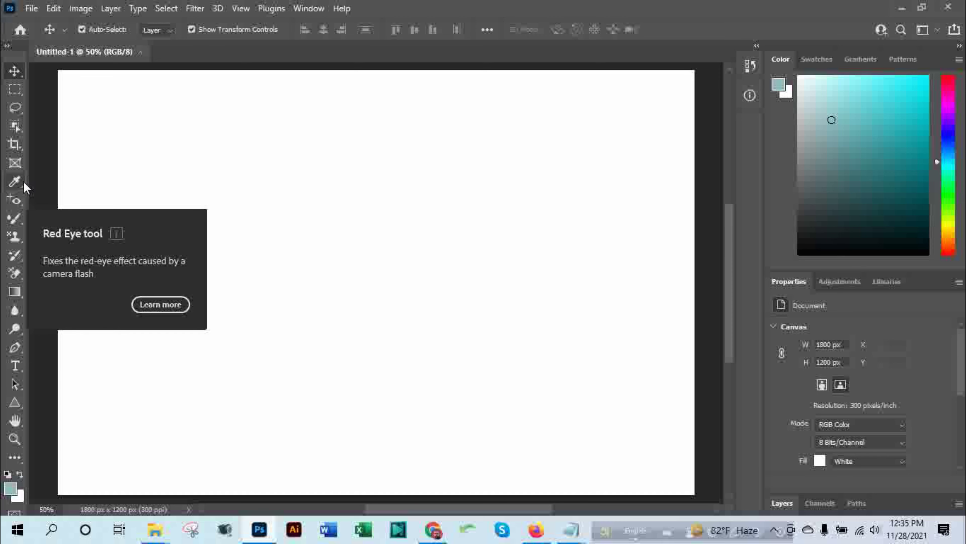
Step: Select the Clone Stamp Tool from the stamp tool group in the toolbar
click(16, 237)
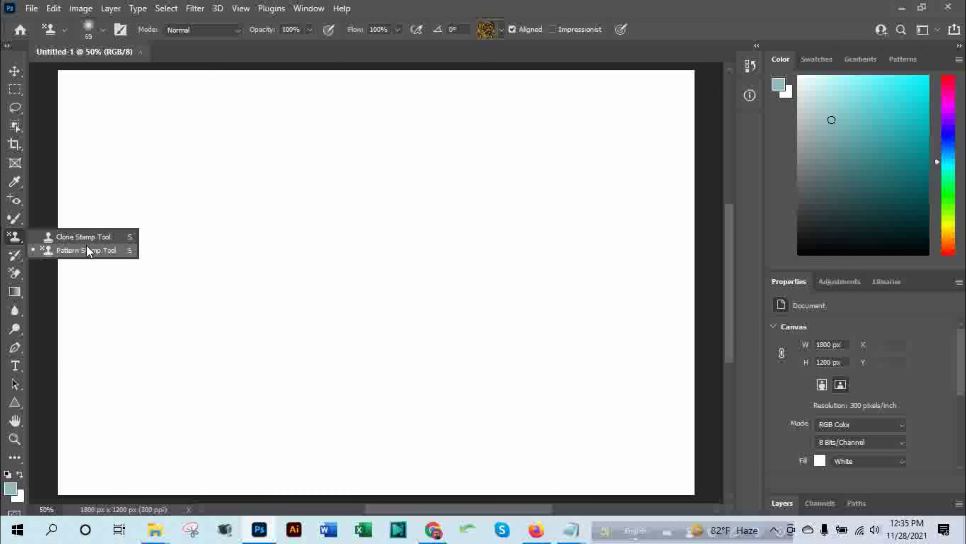
click(86, 237)
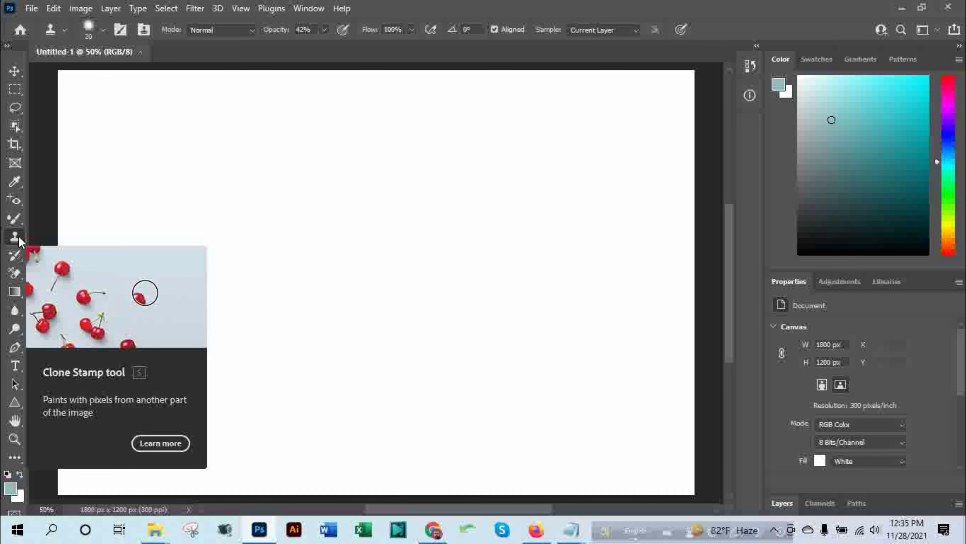
click(19, 260)
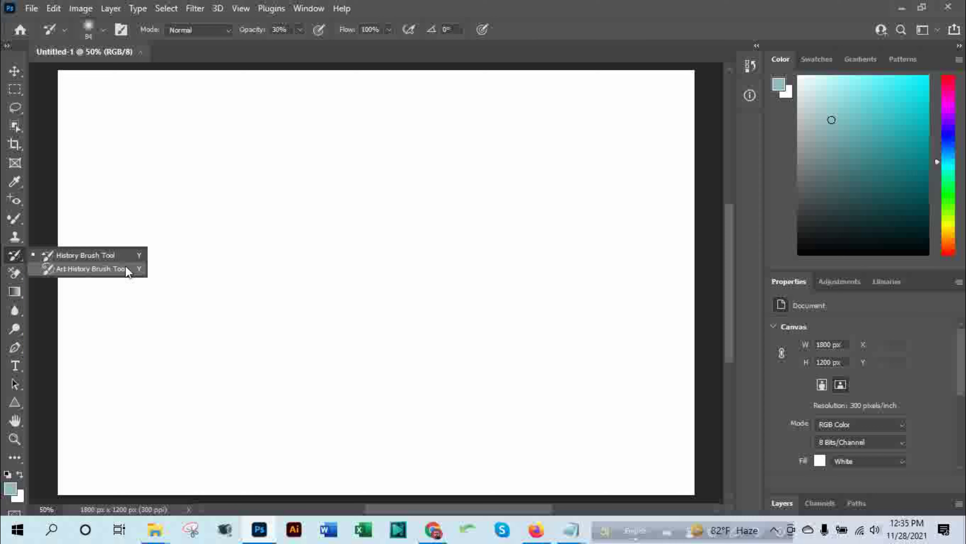
click(15, 236)
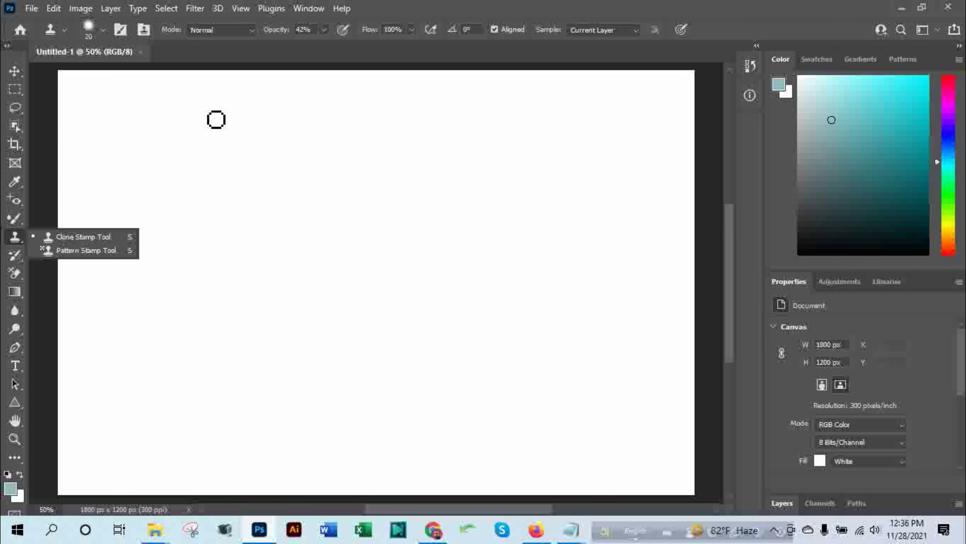
Step: Start opening an image and browse to Local Disk (D:) > Fiverr Samples
click(32, 9)
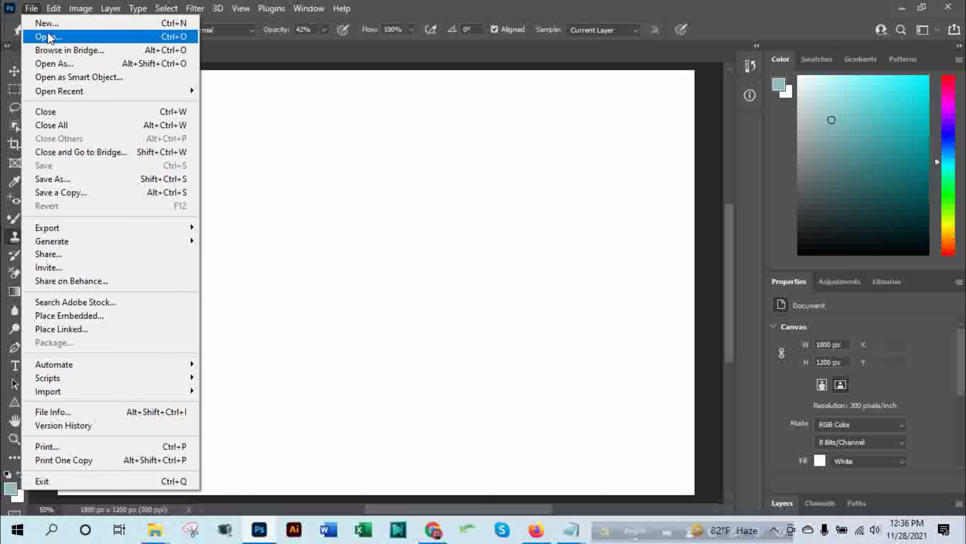
click(48, 37)
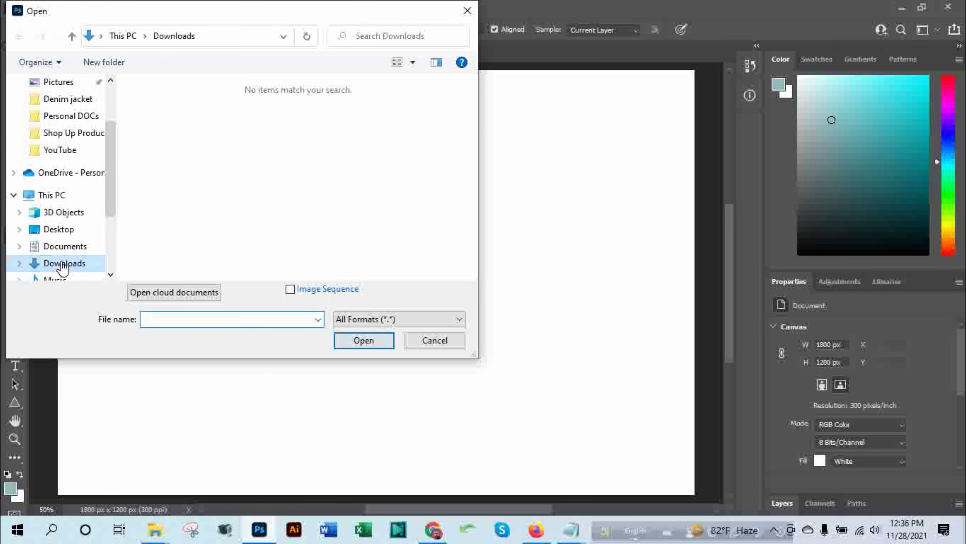
scroll(64, 220, up, 1)
scroll(63, 212, up, 1)
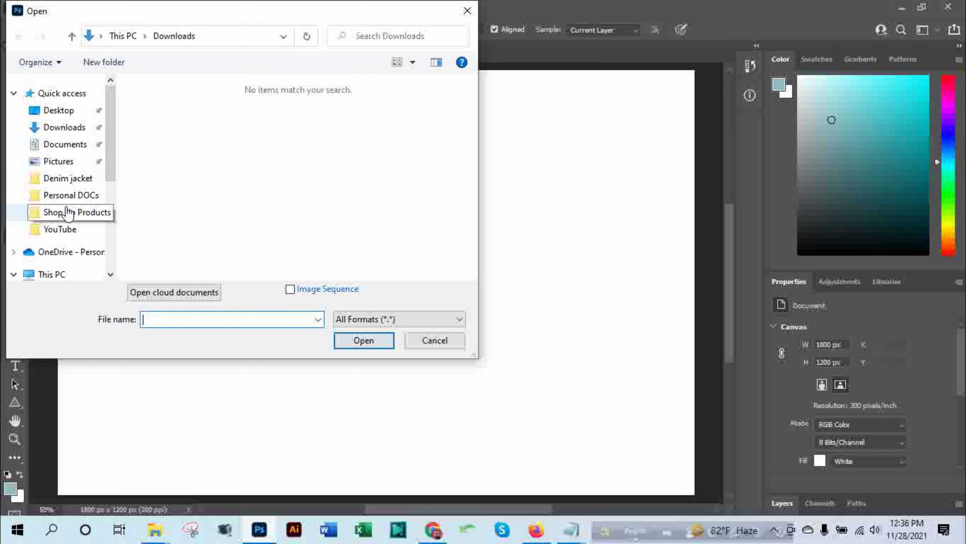
scroll(64, 229, down, 1)
click(58, 247)
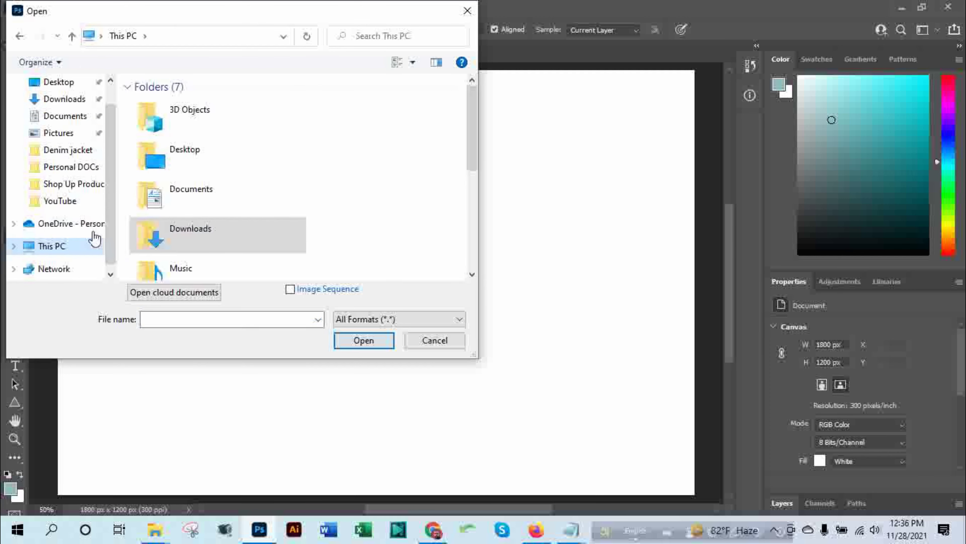
double_click(30, 246)
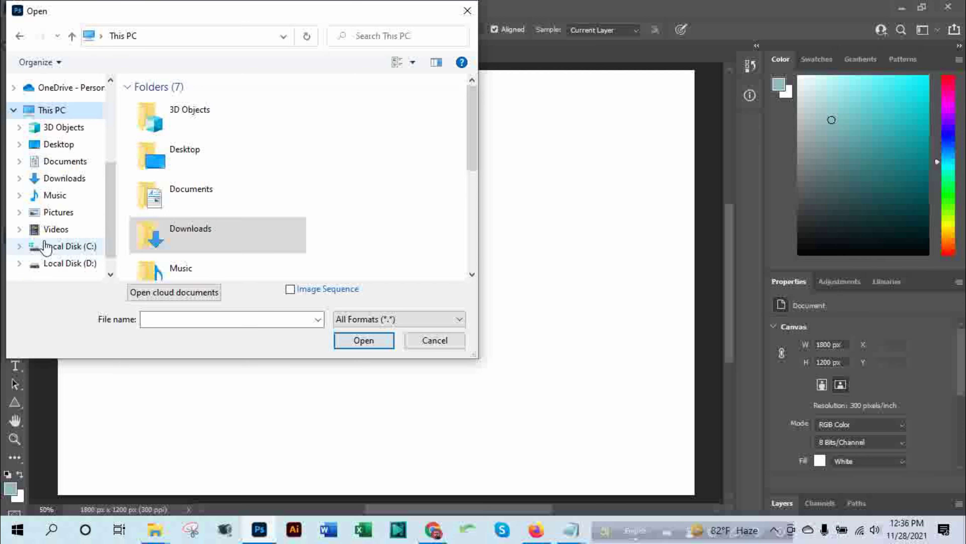
scroll(333, 239, down, 5)
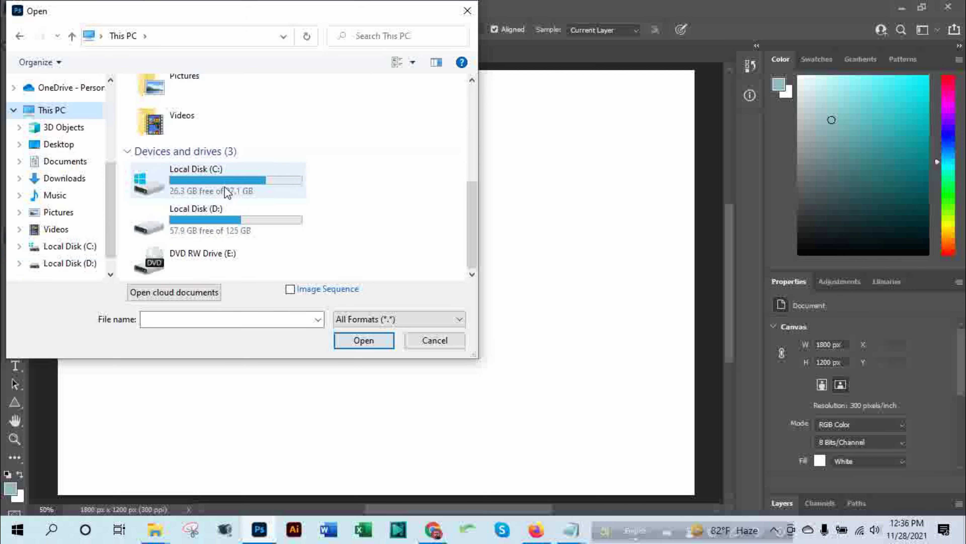
double_click(226, 216)
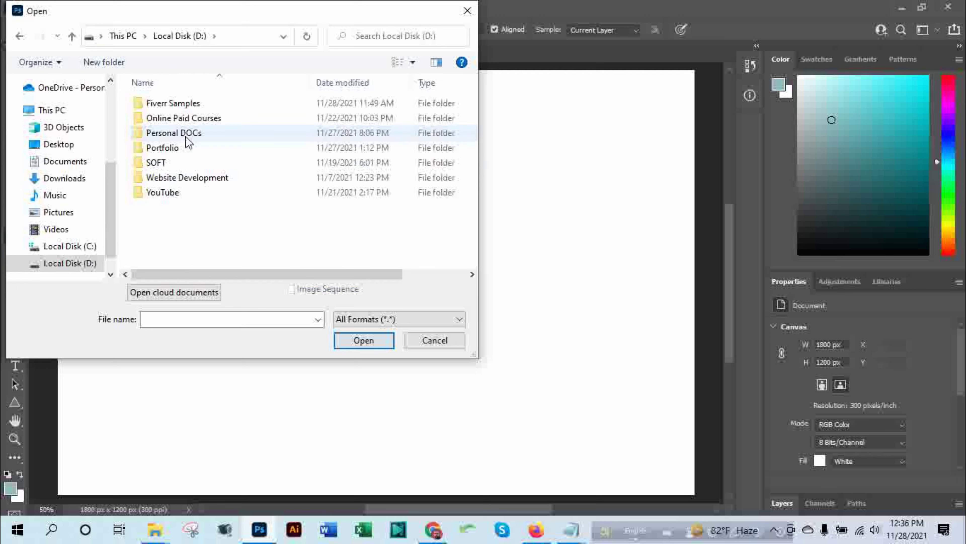
double_click(186, 106)
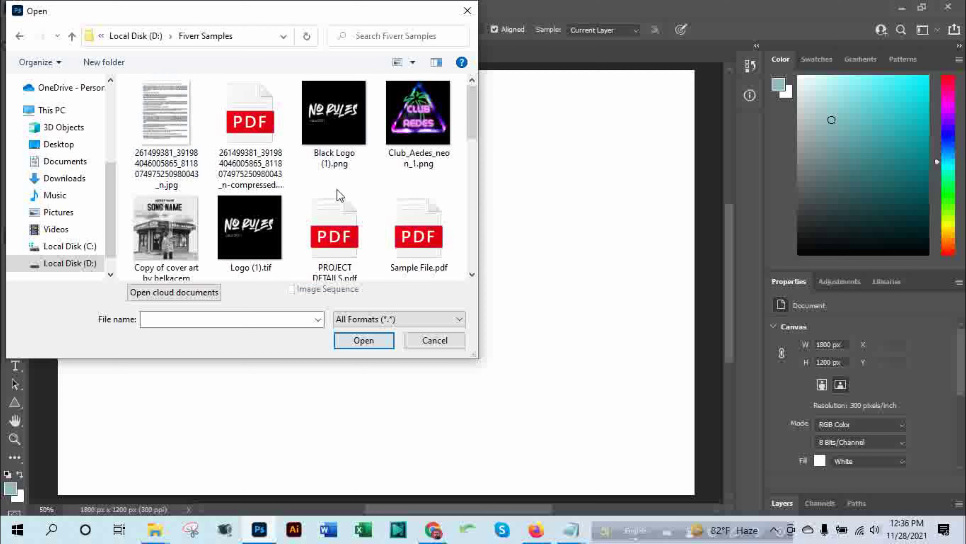
Step: Open the mini market cover-art JPG from the Fiverr Samples folder
scroll(331, 193, down, 2)
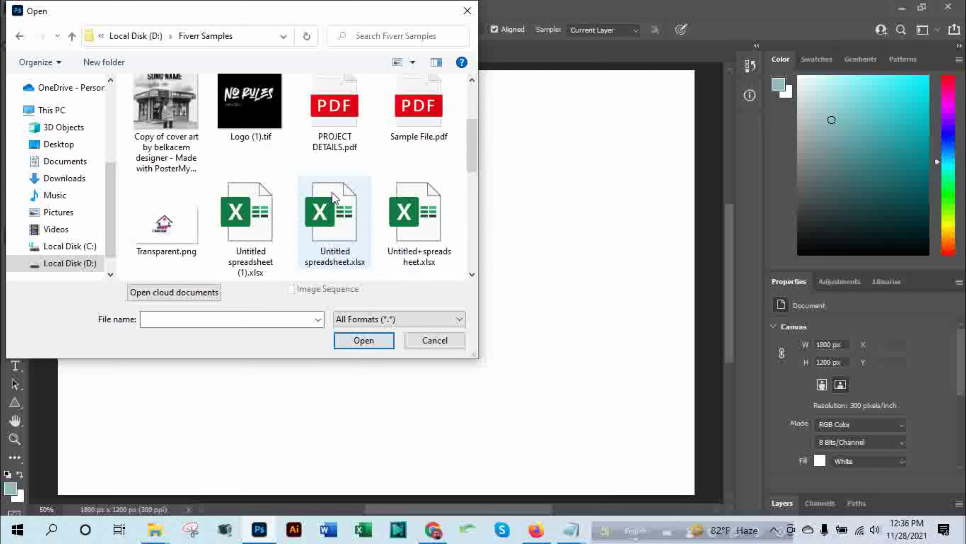
scroll(332, 192, down, 5)
scroll(332, 192, up, 3)
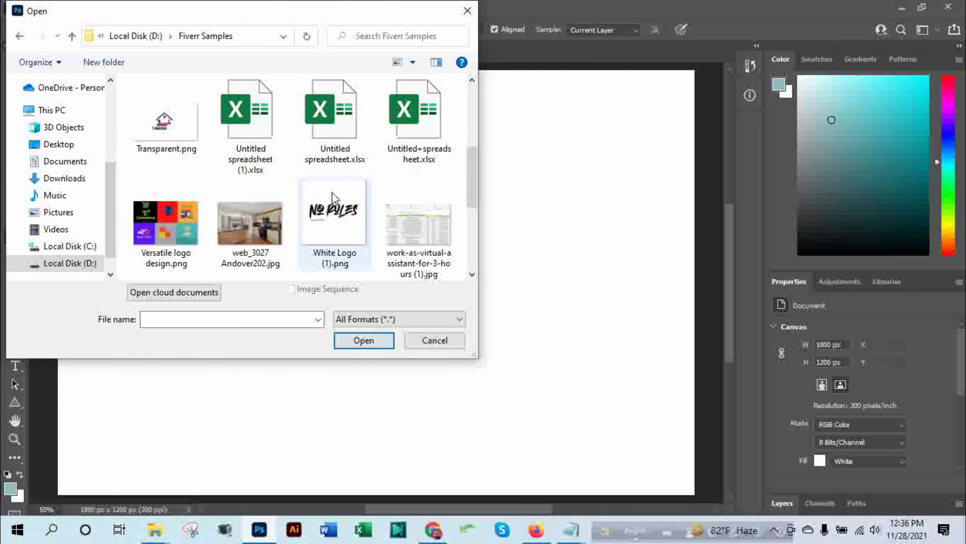
scroll(332, 198, up, 2)
scroll(333, 197, up, 2)
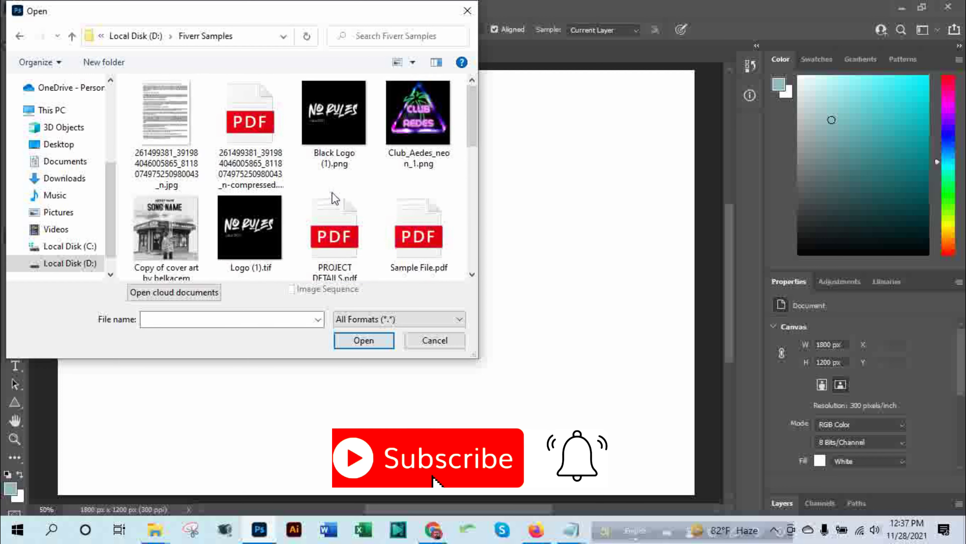
scroll(334, 198, down, 1)
click(177, 214)
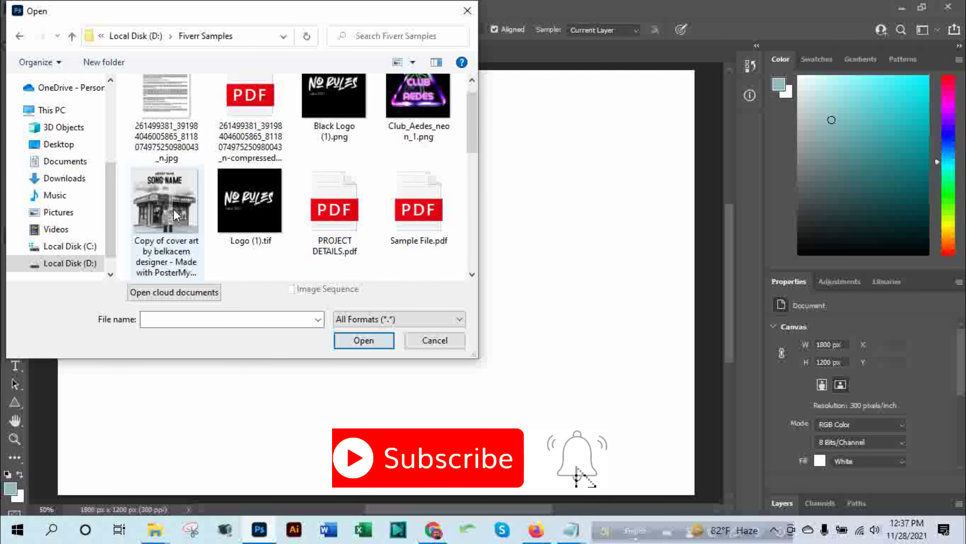
click(363, 340)
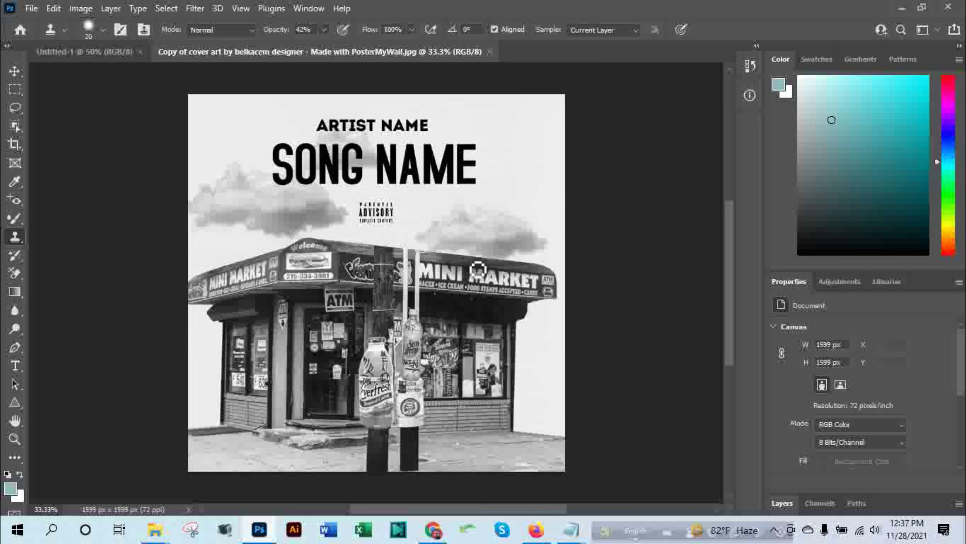
right_click(13, 240)
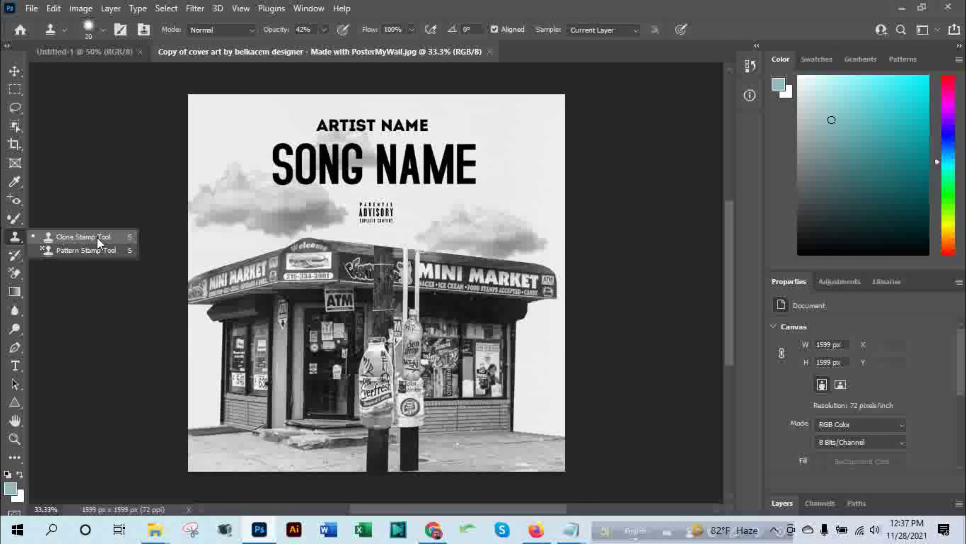
click(97, 237)
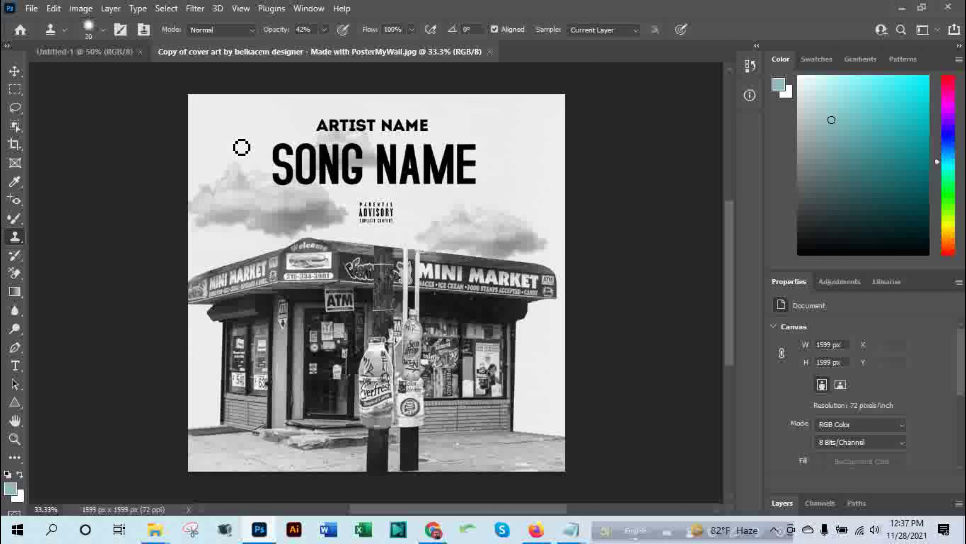
Step: Set the Clone Stamp brush to 51 px size and 87% hardness
click(101, 30)
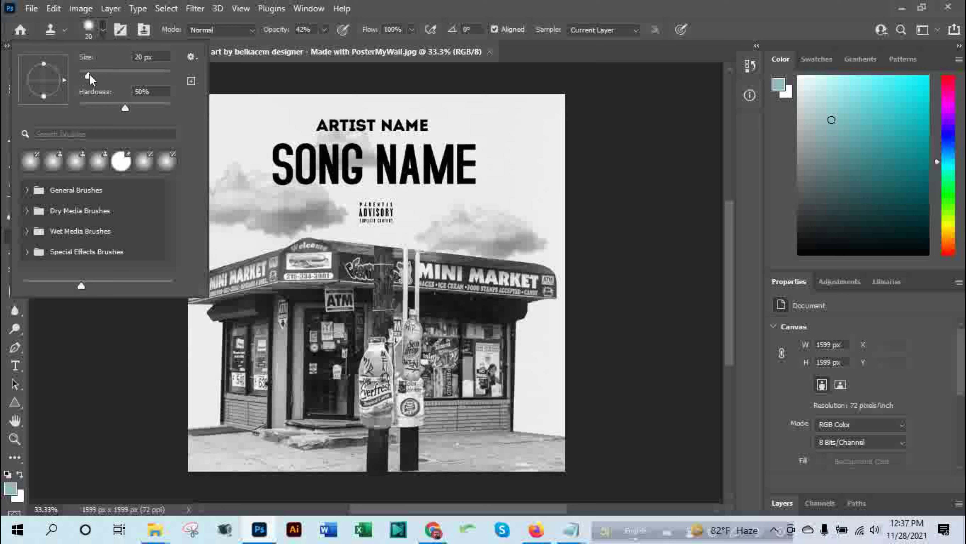
drag(89, 73, 102, 74)
click(133, 109)
drag(133, 108, 159, 108)
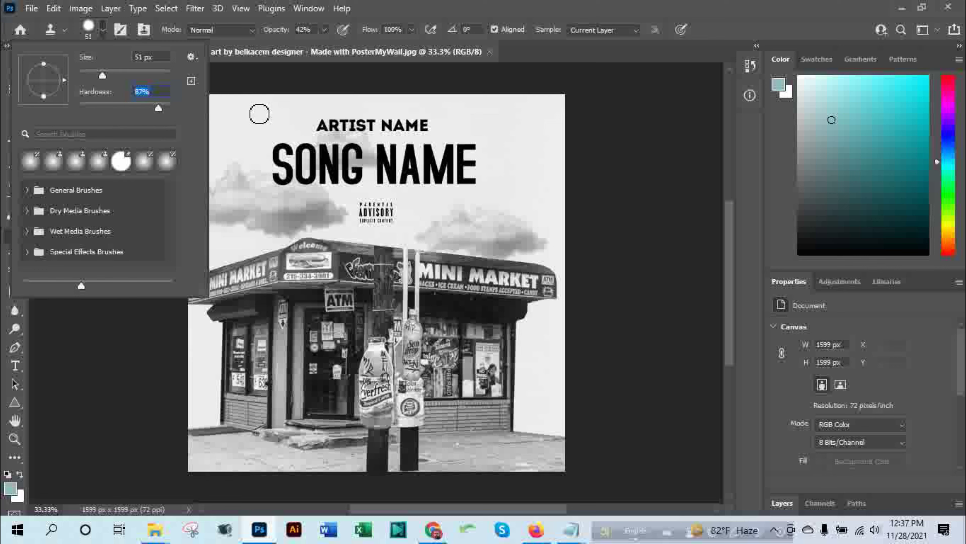
click(154, 355)
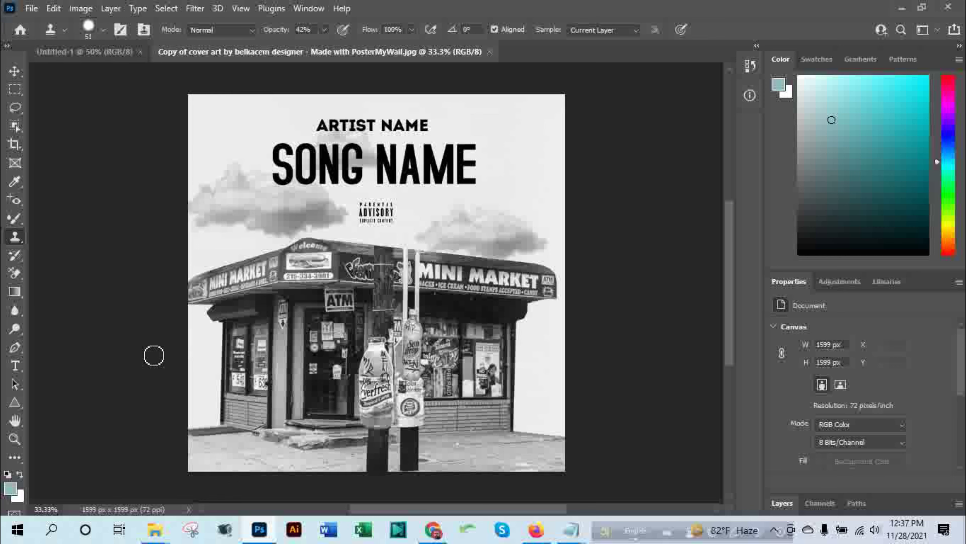
click(471, 216)
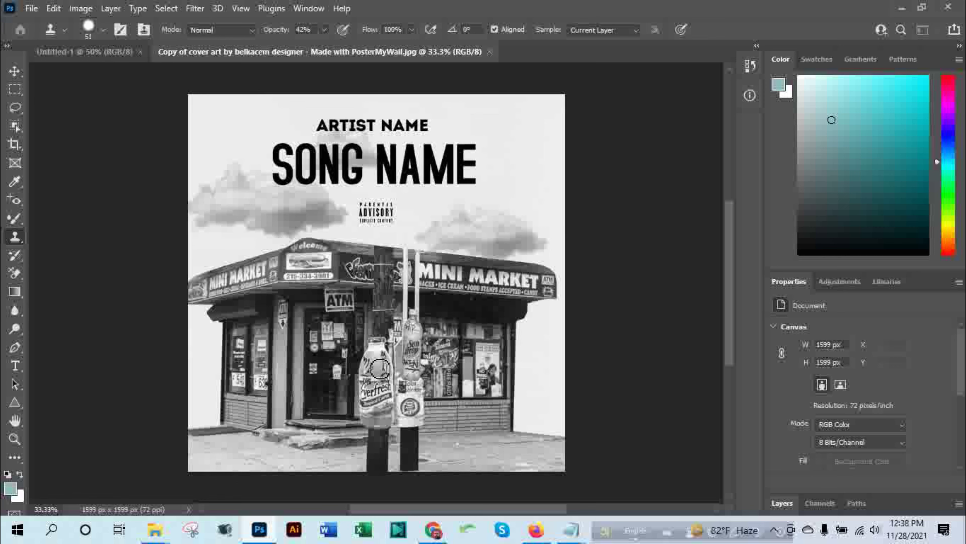
click(380, 369)
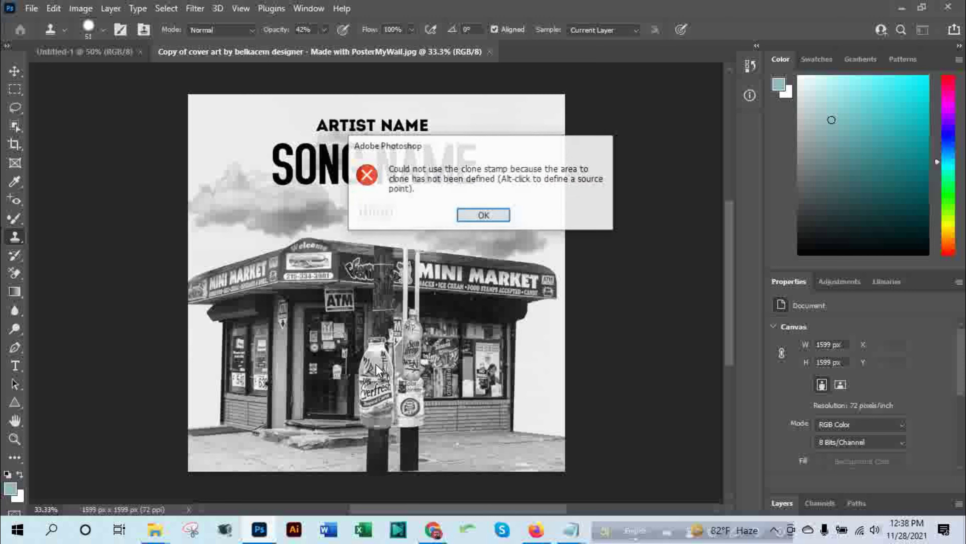
click(474, 216)
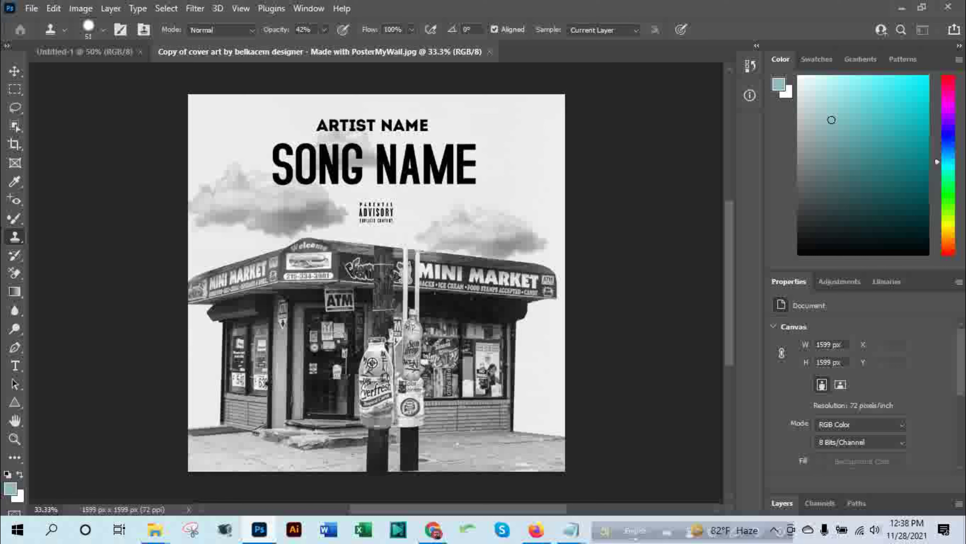
Step: Sample the bottle and paint a copy of it in the sky beside SONG NAME
alt+click(372, 363)
mouse_move(509, 165)
mouse_down()
mouse_move(526, 175)
mouse_move(495, 140)
mouse_move(521, 163)
mouse_move(497, 217)
mouse_move(528, 199)
mouse_move(528, 227)
mouse_move(531, 184)
mouse_move(518, 186)
mouse_move(518, 154)
mouse_move(502, 222)
mouse_move(522, 221)
mouse_move(510, 139)
mouse_up()
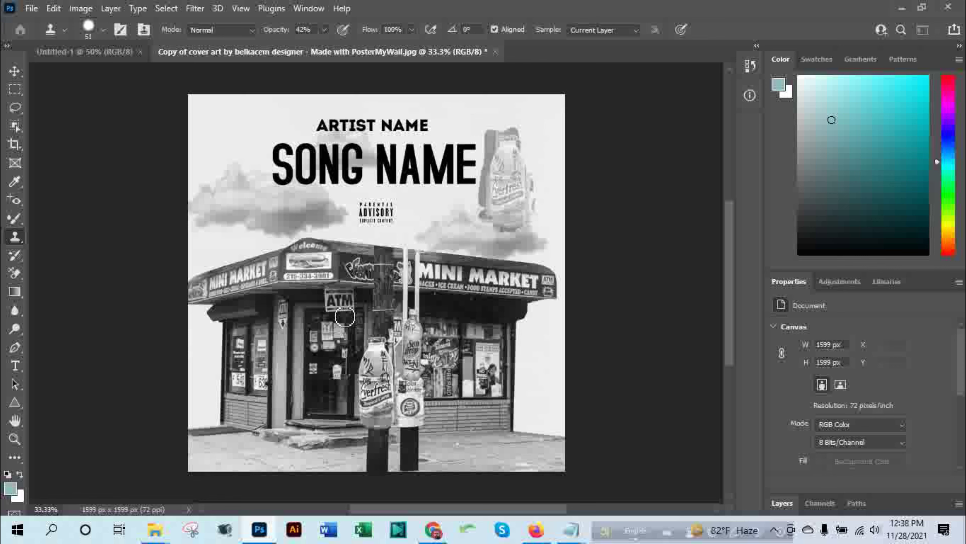
drag(345, 316, 344, 307)
drag(344, 307, 343, 302)
Step: Sample the ATM sign and clone it into the upper-left sky, undoing stray strokes
alt+click(339, 298)
drag(339, 299, 343, 303)
key(ctrl+z)
mouse_move(220, 152)
mouse_down()
mouse_move(228, 160)
mouse_move(211, 150)
mouse_move(234, 137)
mouse_move(240, 154)
mouse_up()
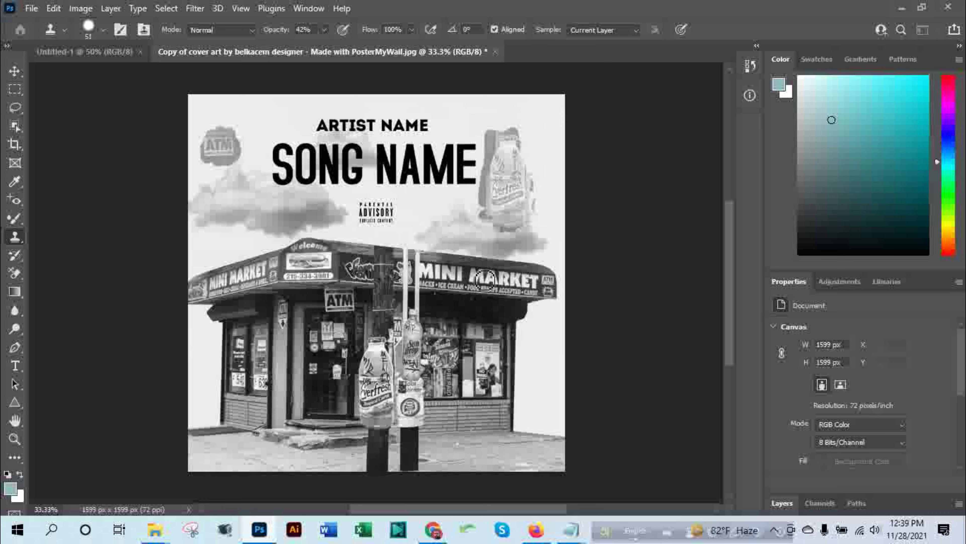
click(492, 280)
key(ctrl+z)
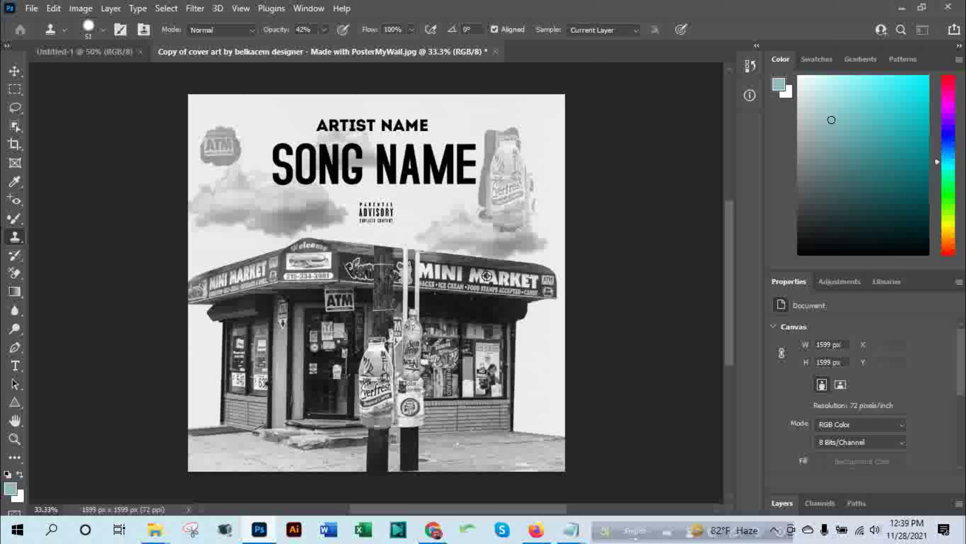
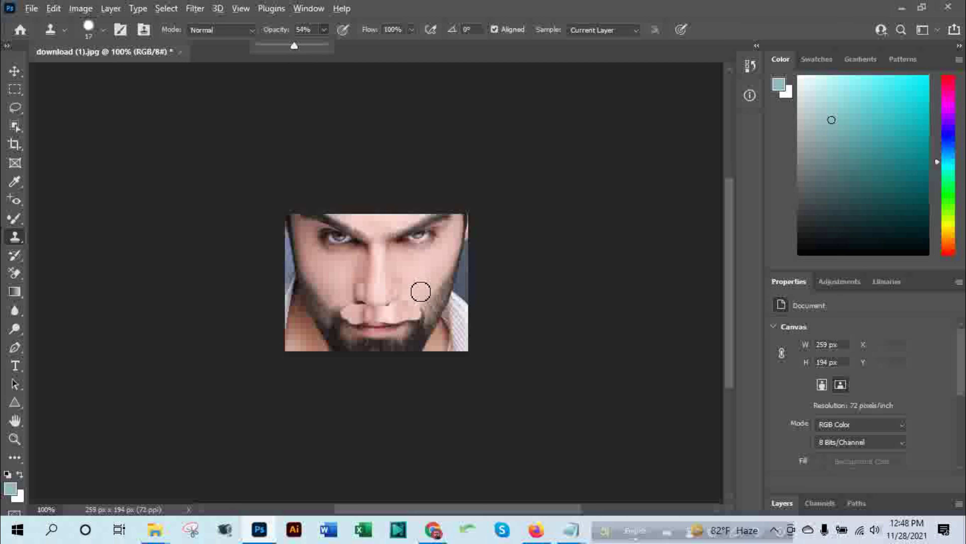
Step: Clone cheek skin over the dark beard to the right of the mouth
alt+click(416, 282)
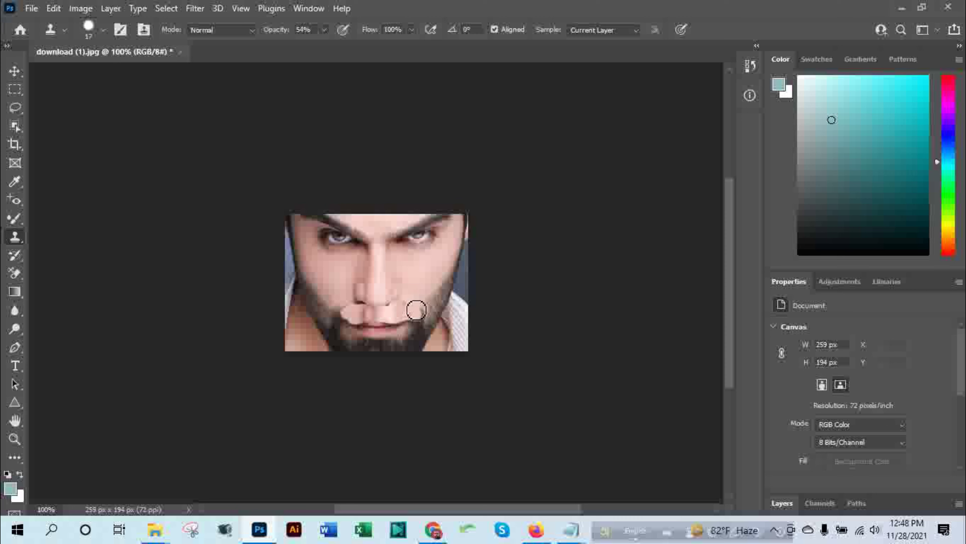
mouse_move(417, 313)
mouse_down()
mouse_move(353, 309)
mouse_move(318, 290)
mouse_move(355, 337)
mouse_move(393, 344)
mouse_move(422, 335)
mouse_move(438, 298)
mouse_move(429, 321)
mouse_move(440, 311)
mouse_move(404, 347)
mouse_move(344, 338)
mouse_move(310, 280)
mouse_move(314, 319)
mouse_move(340, 344)
mouse_move(430, 346)
mouse_move(382, 347)
mouse_up()
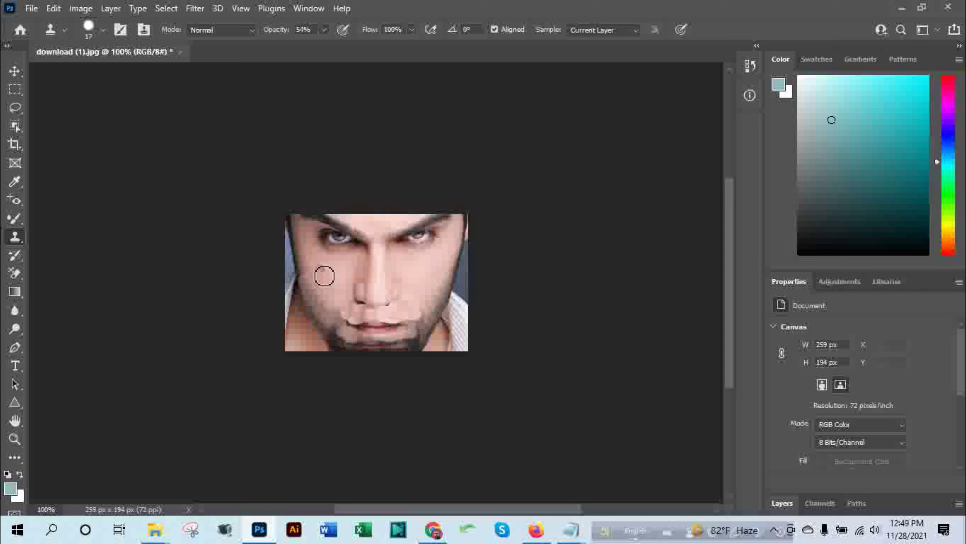
Step: Clone skin over the cheek blemish, right jaw and left cheek, undoing the dark blotch
click(341, 278)
mouse_move(423, 293)
mouse_down()
mouse_move(438, 319)
mouse_move(429, 320)
mouse_move(444, 283)
mouse_move(449, 292)
mouse_move(388, 353)
mouse_move(348, 343)
mouse_move(342, 324)
mouse_up()
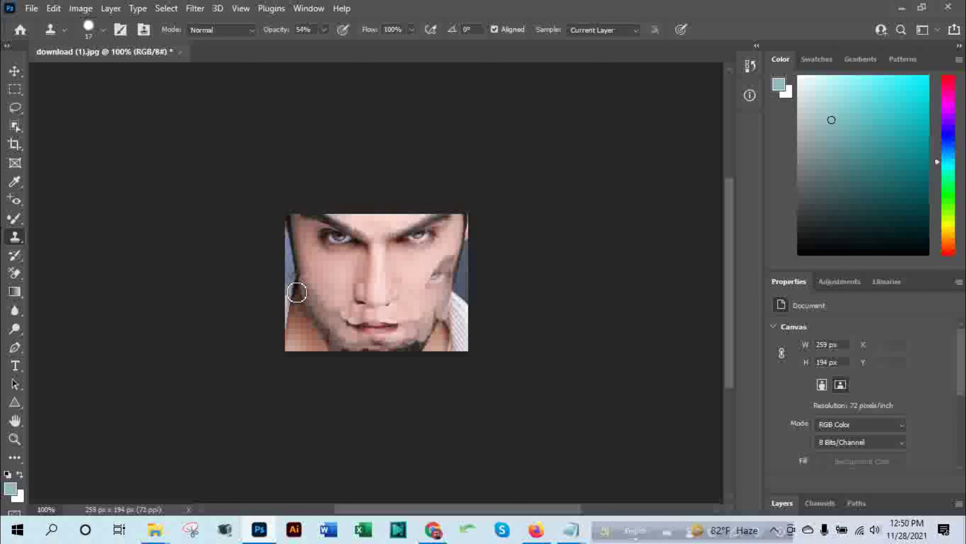
click(309, 263)
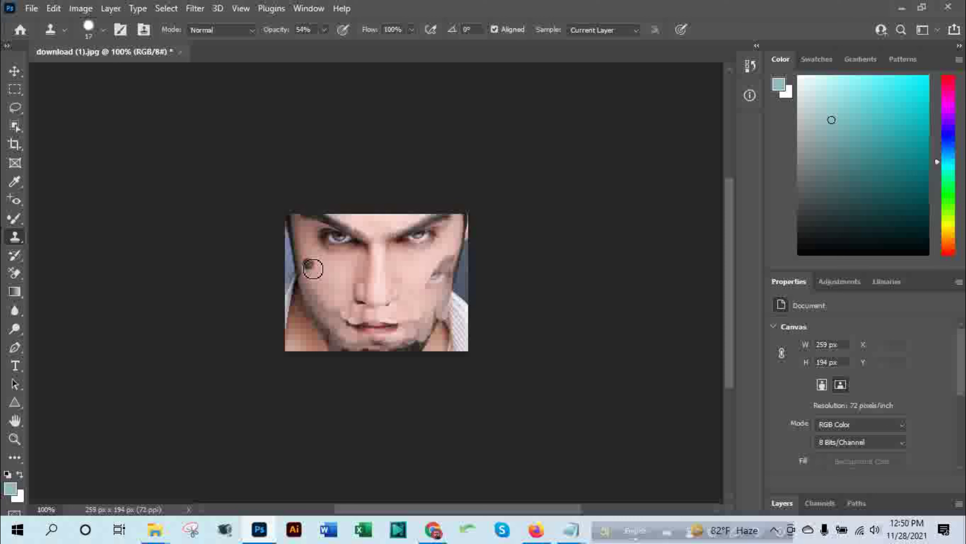
key(ctrl+z)
right_click(14, 237)
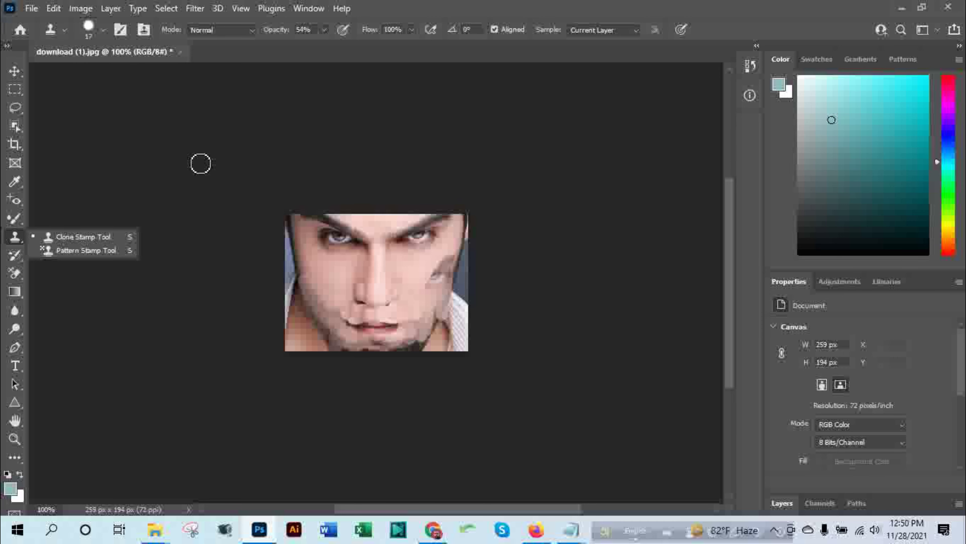
Step: Minimize Photoshop and search Google Images for 'baby picture'
click(902, 8)
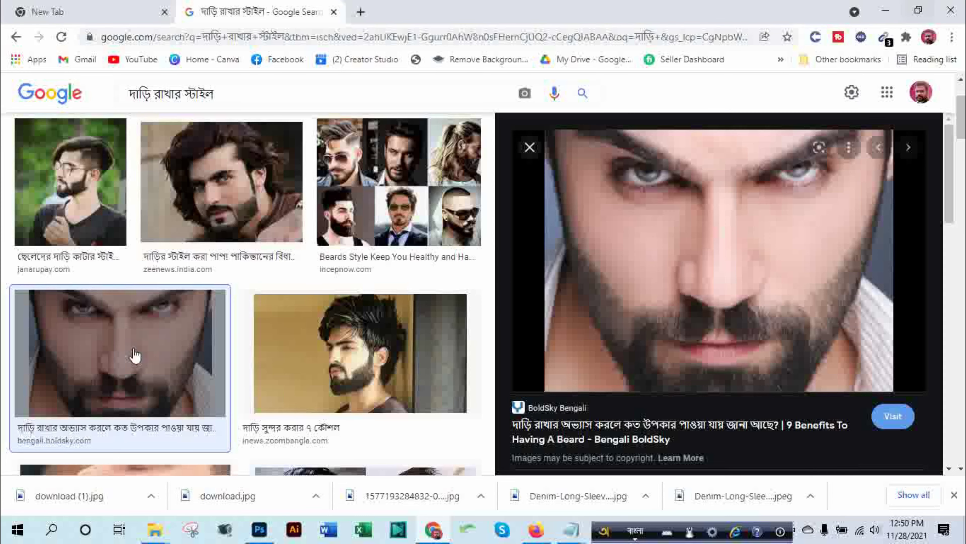
scroll(176, 273, down, 5)
scroll(177, 274, down, 7)
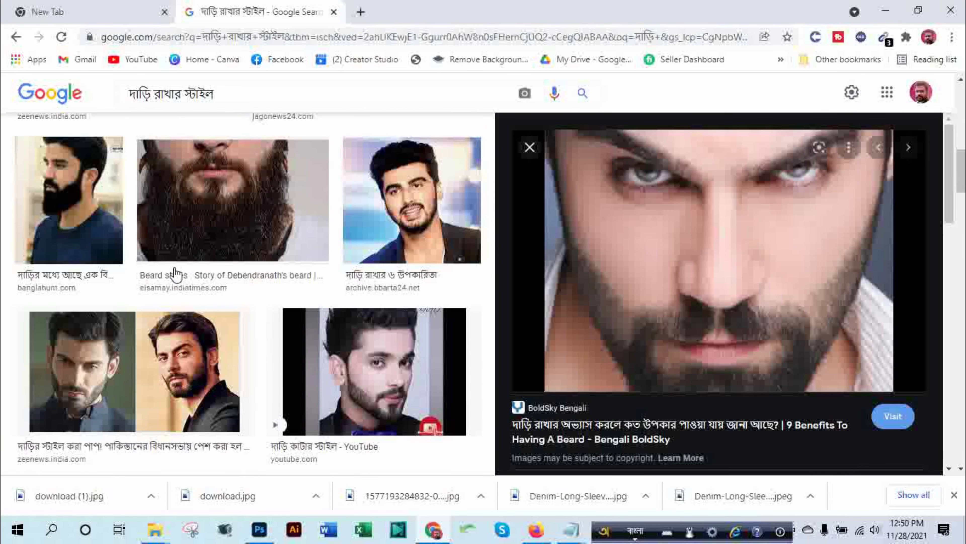
scroll(177, 273, down, 5)
scroll(176, 274, down, 5)
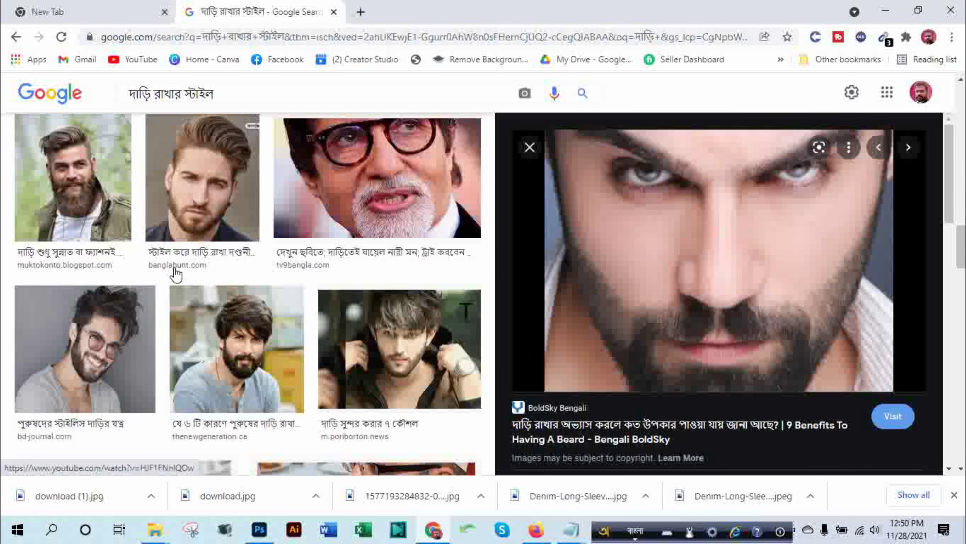
scroll(176, 273, down, 5)
scroll(176, 273, up, 5)
scroll(228, 91, up, 5)
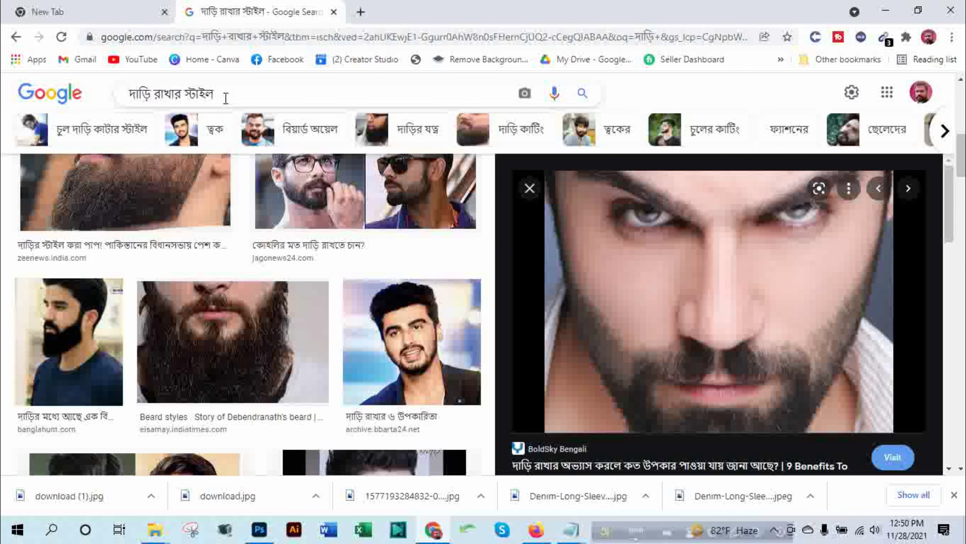
click(232, 87)
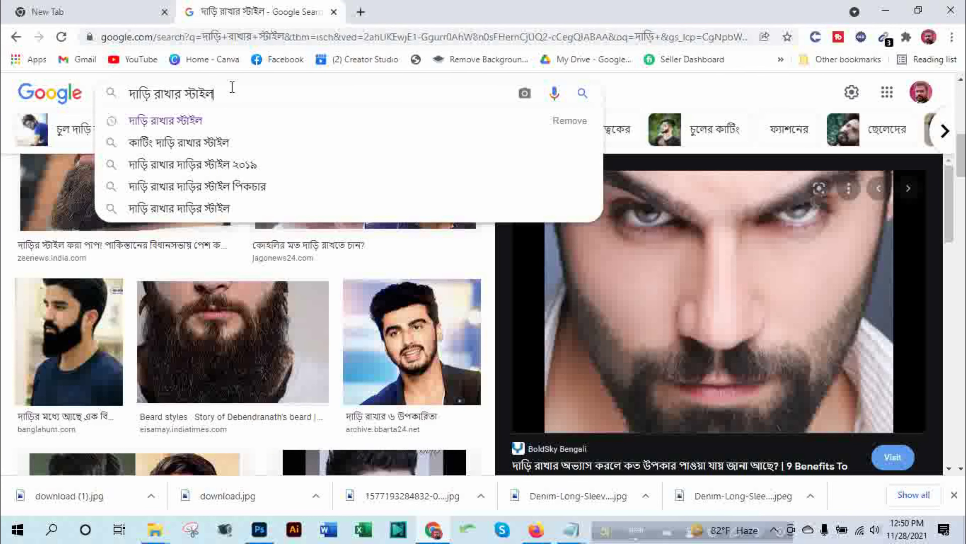
key(BackSpace)
key(BackSpace)
key(BackSpace)
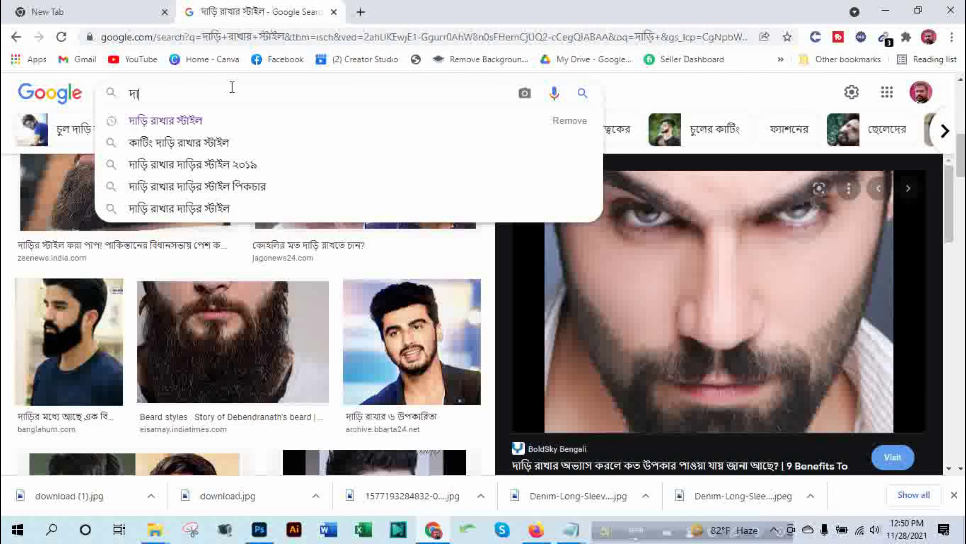
key(BackSpace)
key(BackSpace)
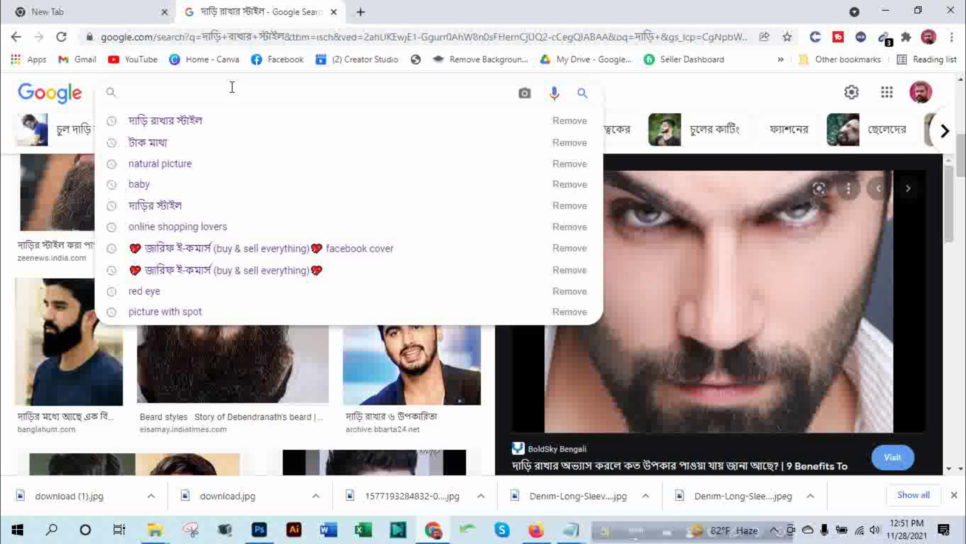
text(ba)
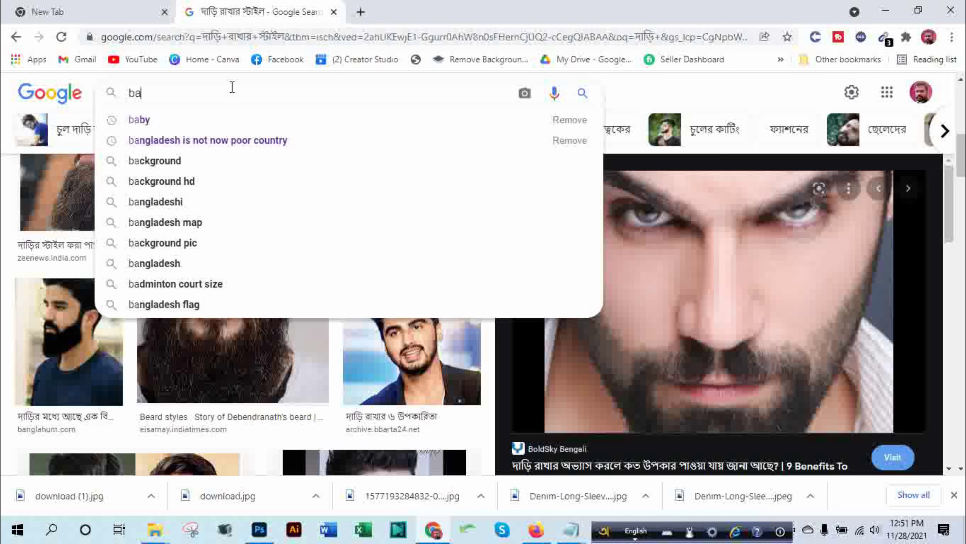
text(by)
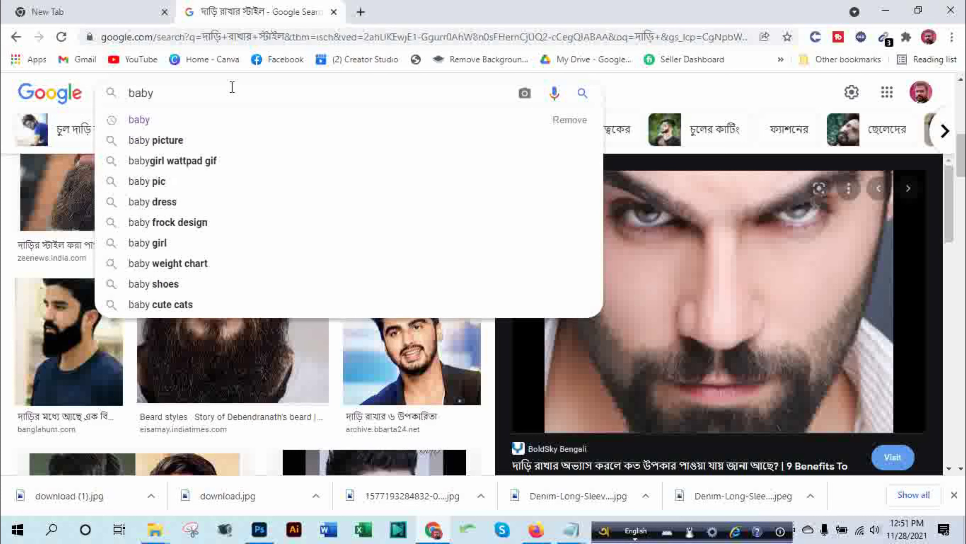
click(173, 144)
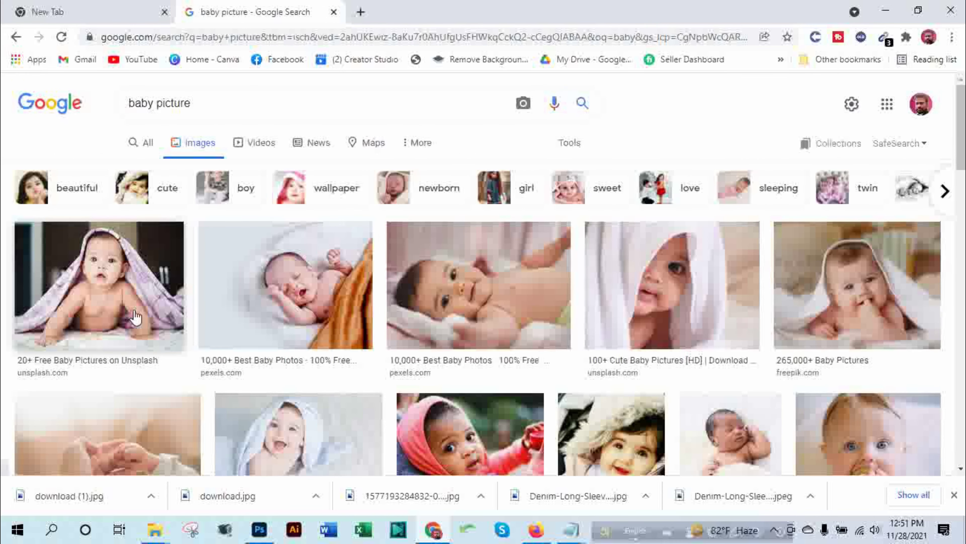
Step: Save the first result, a baby under a blanket, to Downloads as a JPEG
click(113, 292)
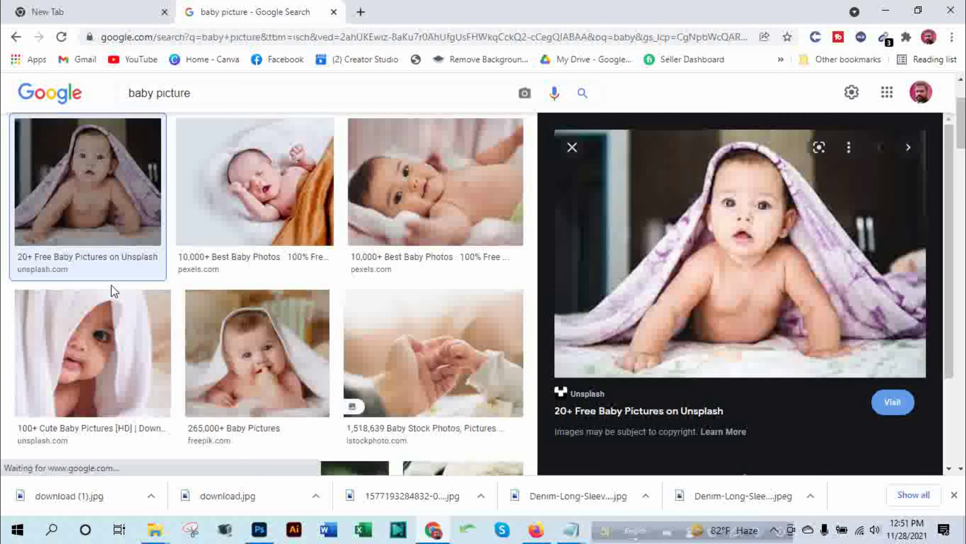
right_click(737, 273)
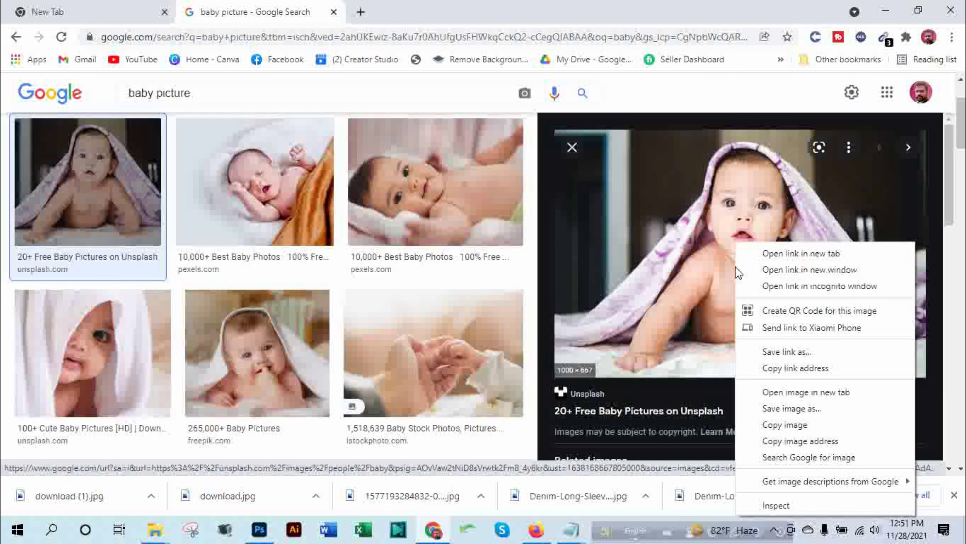
click(803, 413)
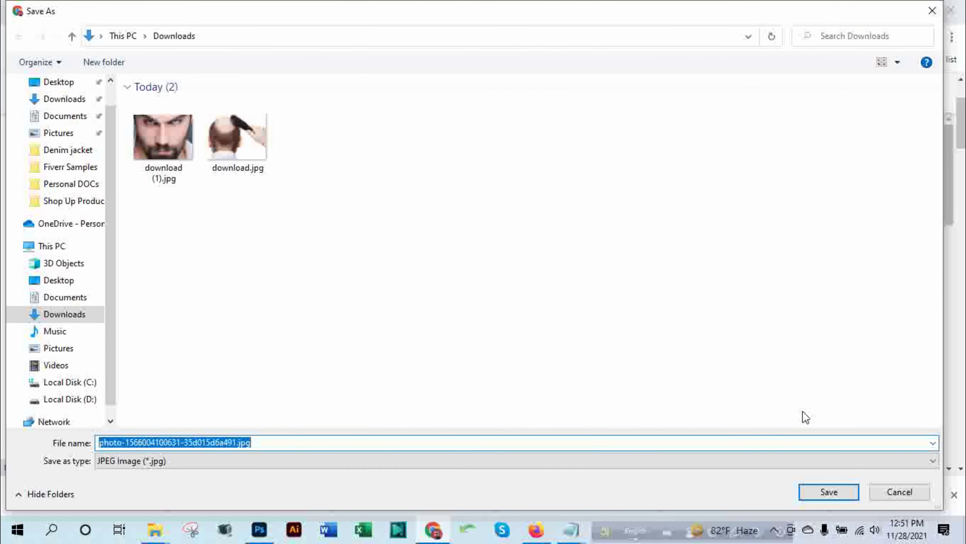
key(Return)
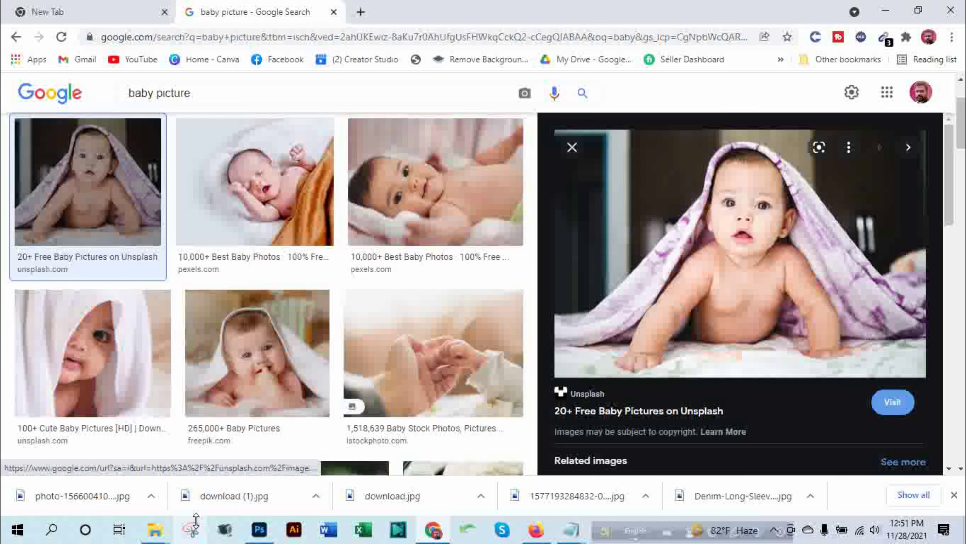
Step: Close download (1).jpg in Photoshop without saving the face edits
click(262, 530)
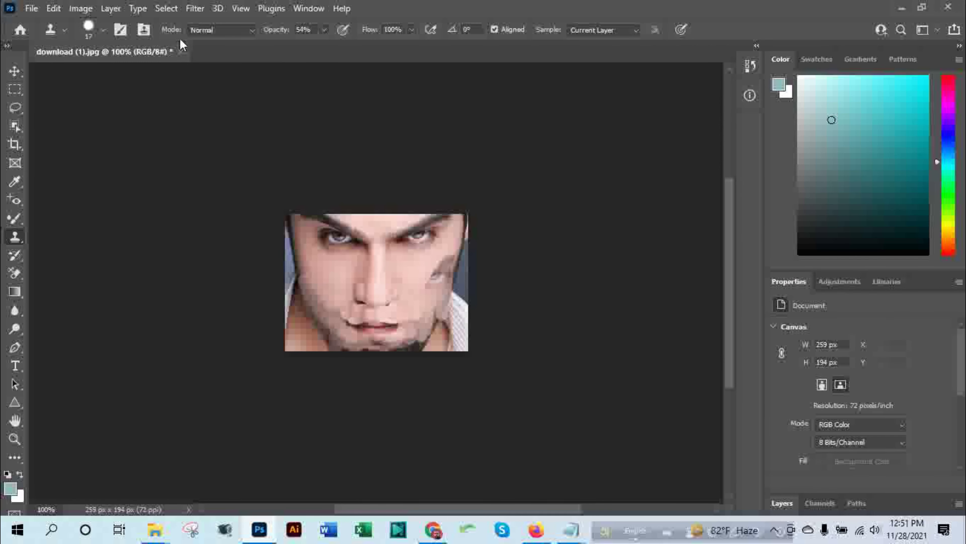
click(181, 52)
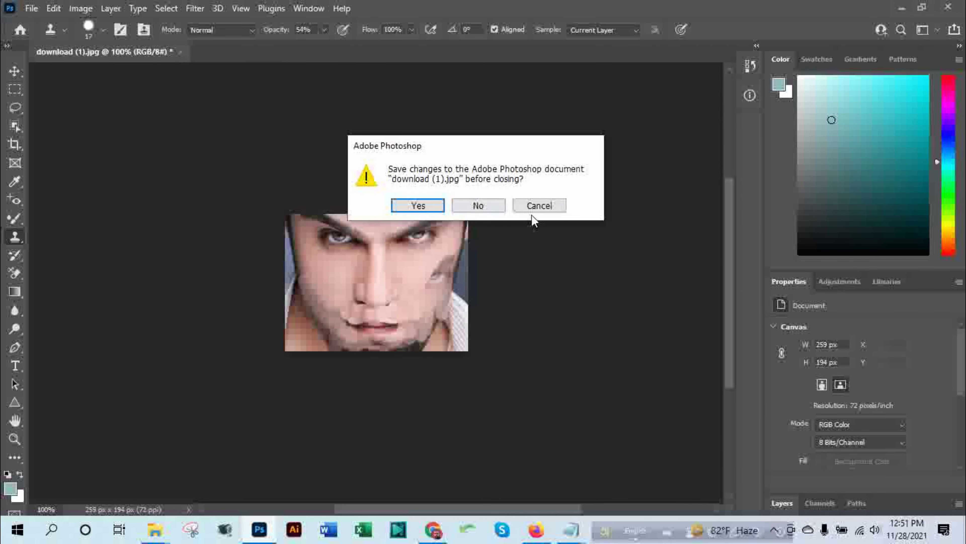
click(478, 205)
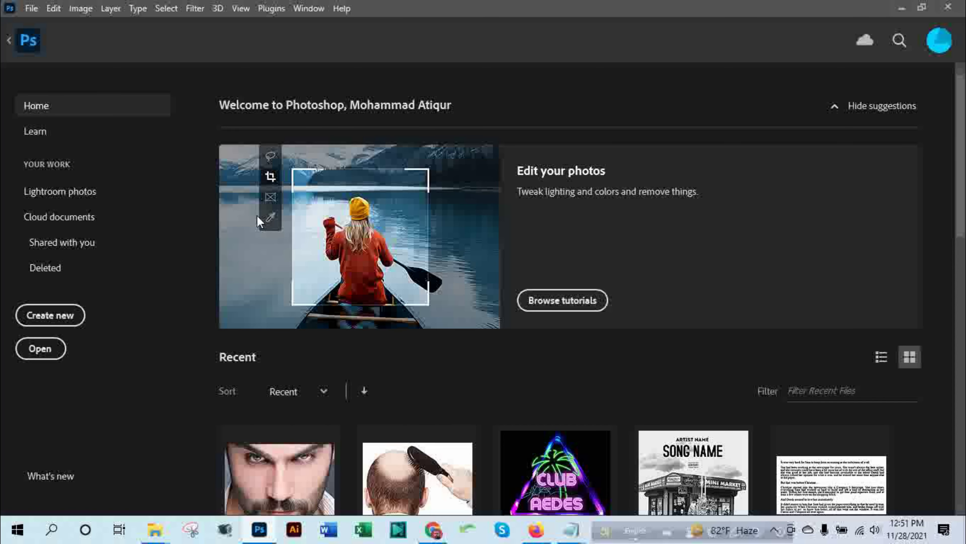
Step: Open the downloaded baby photo from the Home screen
click(40, 351)
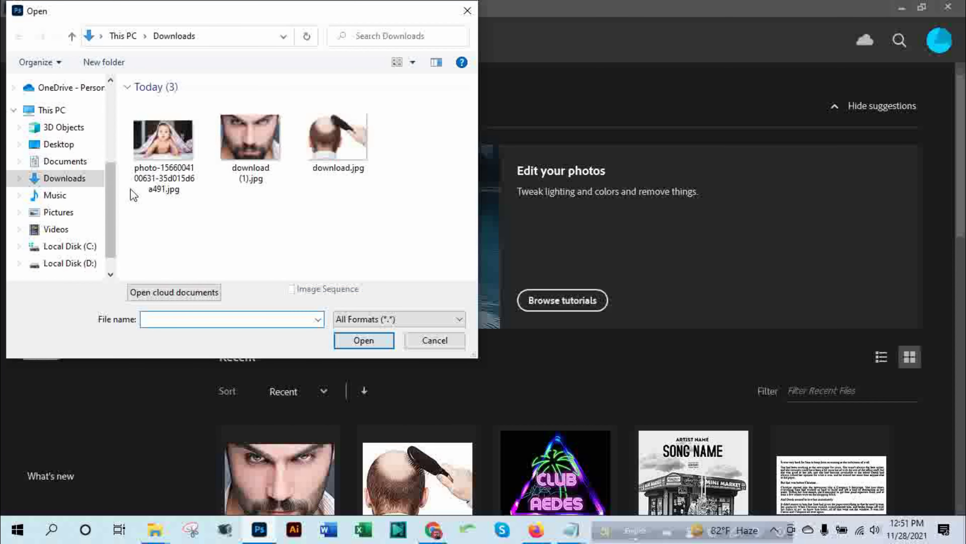
click(163, 145)
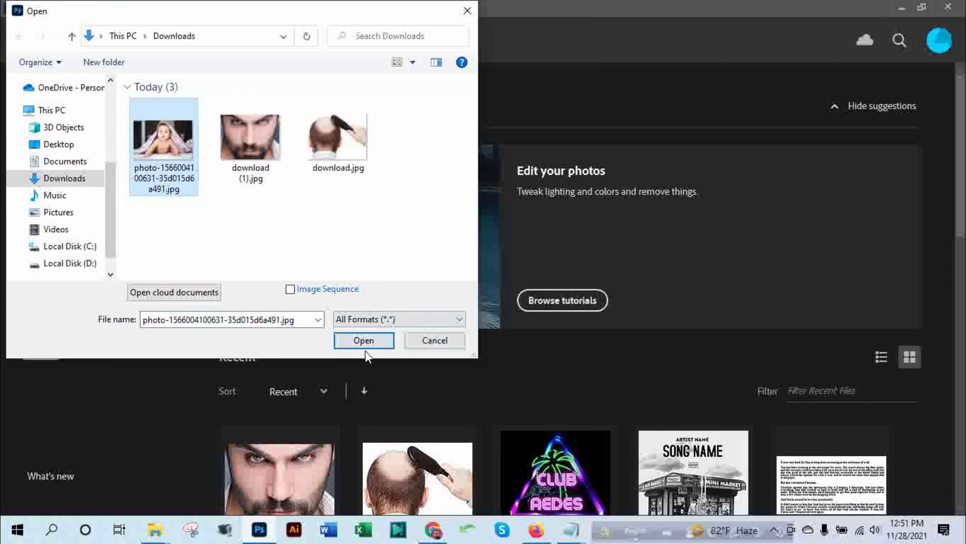
click(364, 340)
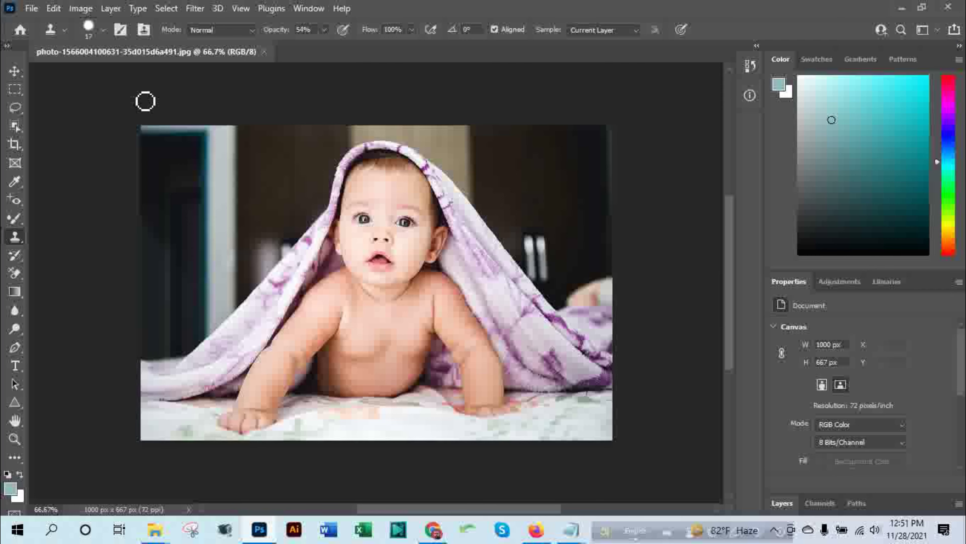
Step: Switch to the Pattern Stamp Tool and select the green pattern in the Grass group
right_click(21, 238)
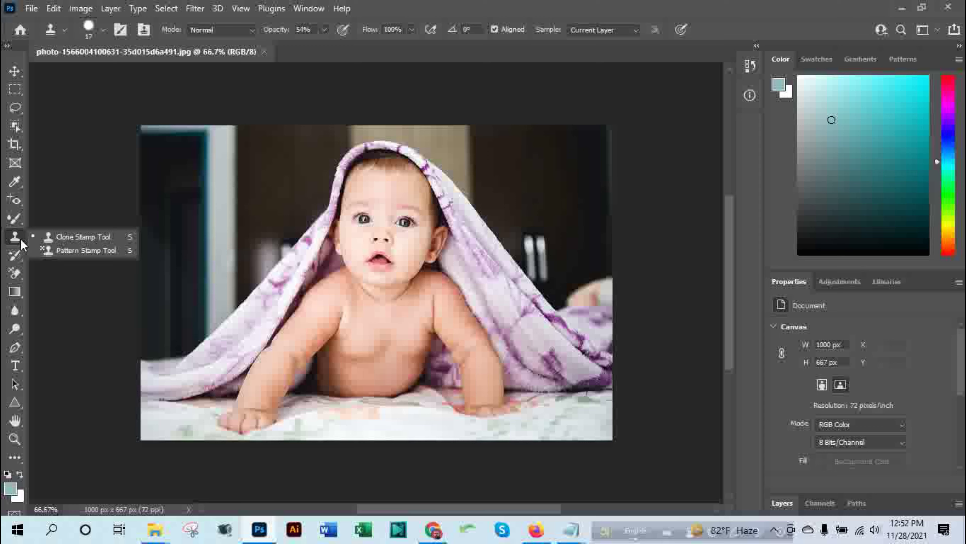
click(72, 251)
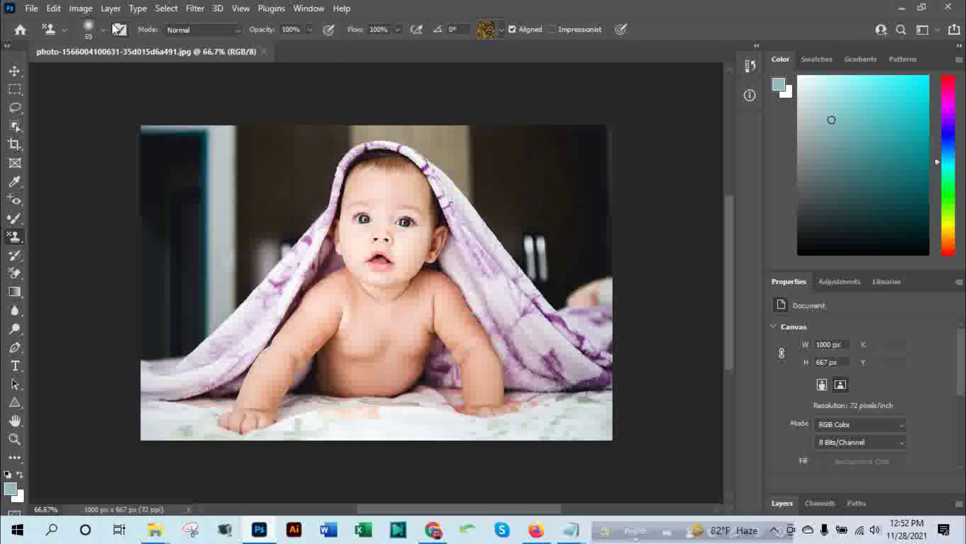
click(502, 30)
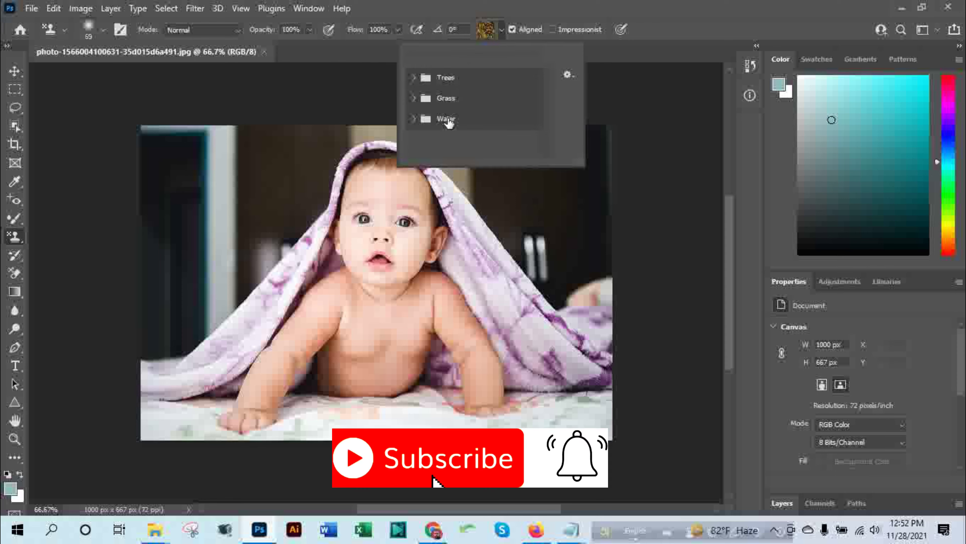
click(435, 98)
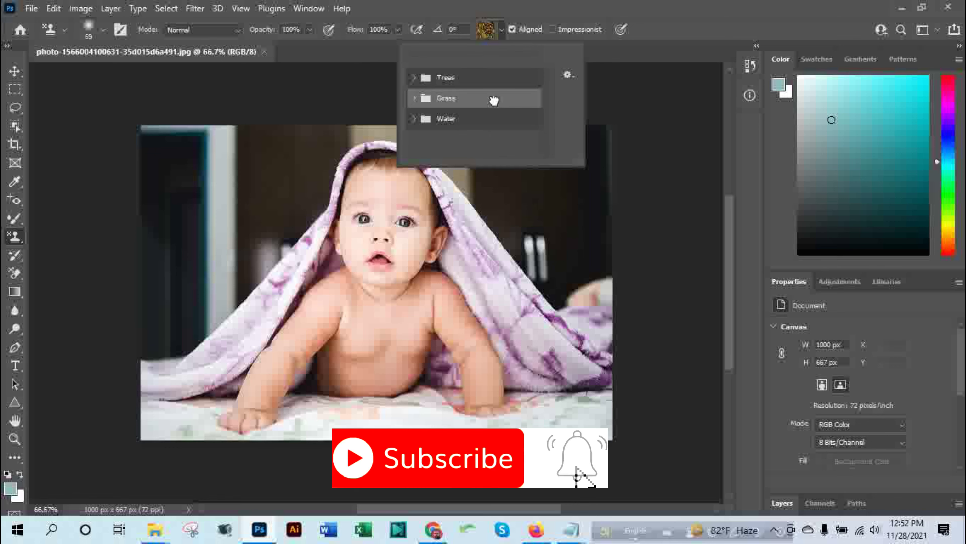
key(Escape)
click(504, 28)
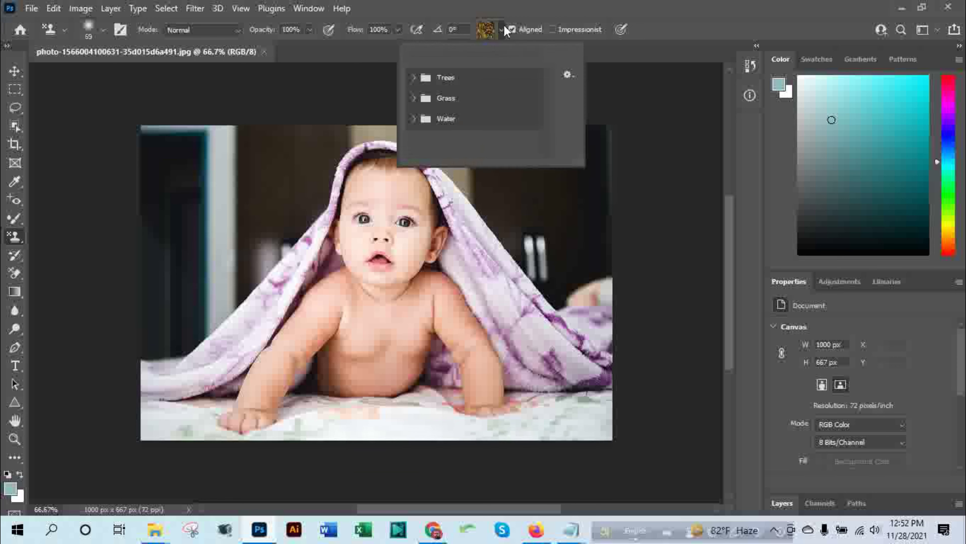
click(414, 98)
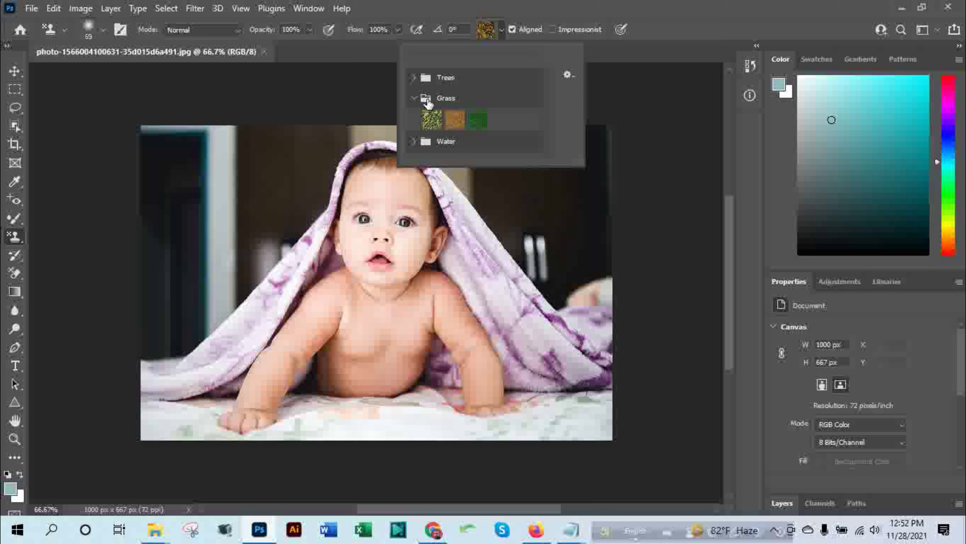
click(478, 124)
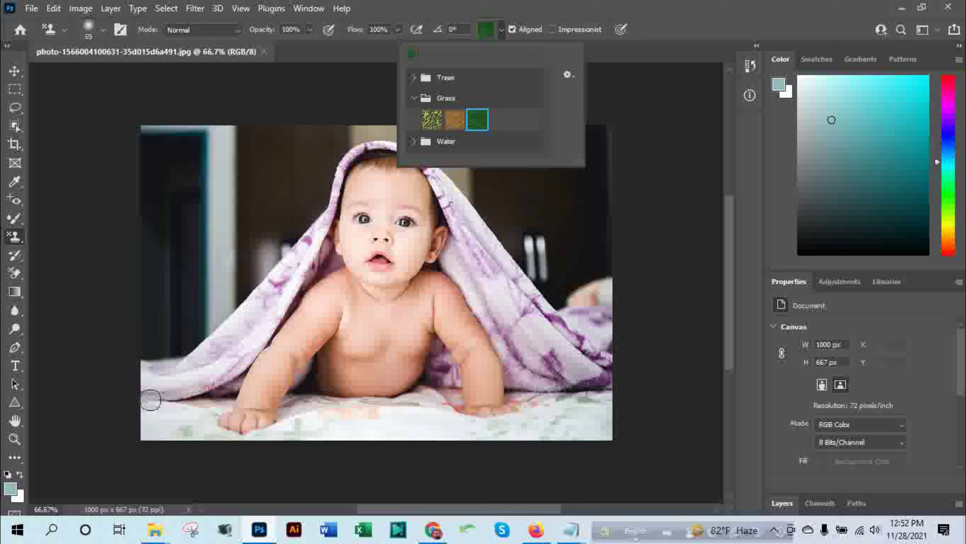
click(102, 36)
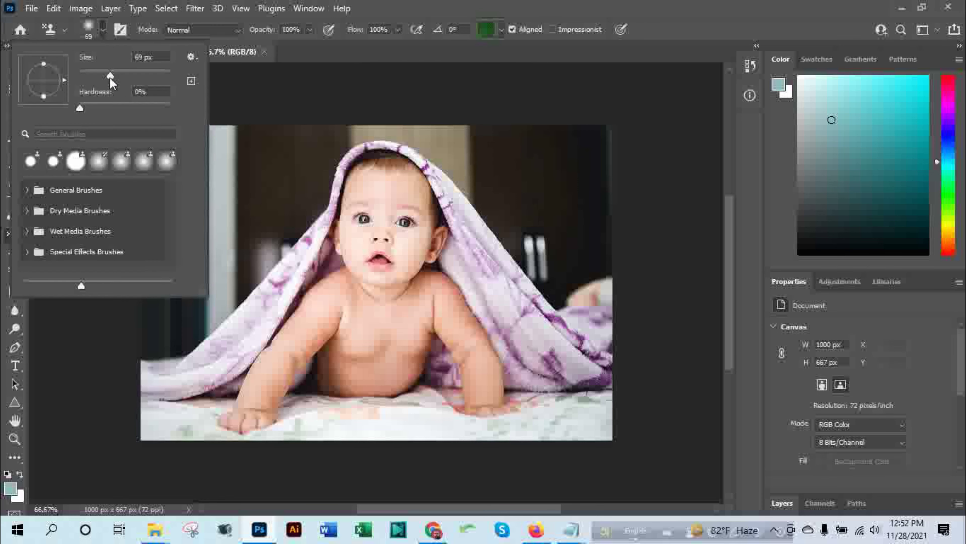
Step: Set an 88 px brush and stamp grass across the bottom, covering the bedding edges
drag(119, 75, 119, 75)
drag(153, 411, 605, 423)
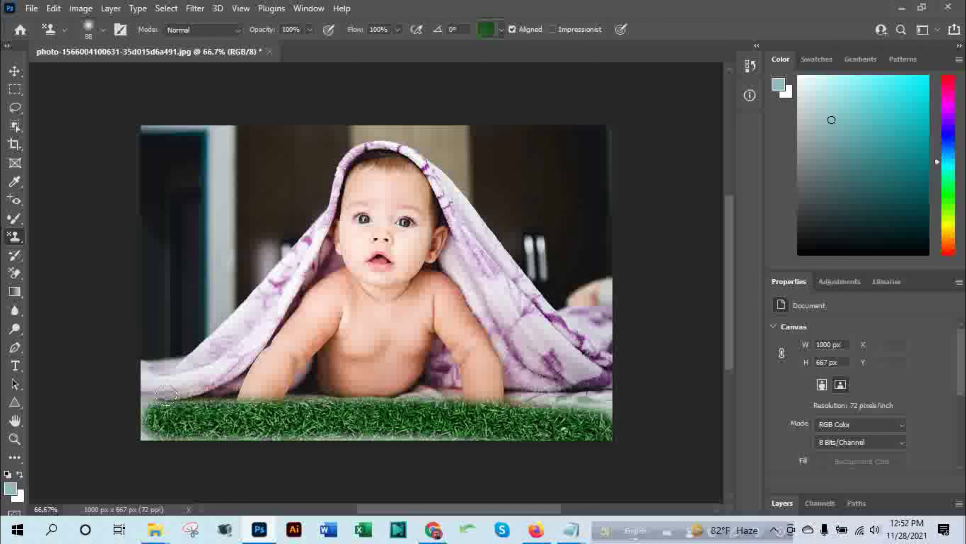
mouse_move(166, 396)
mouse_down()
mouse_move(491, 395)
mouse_move(609, 412)
mouse_up()
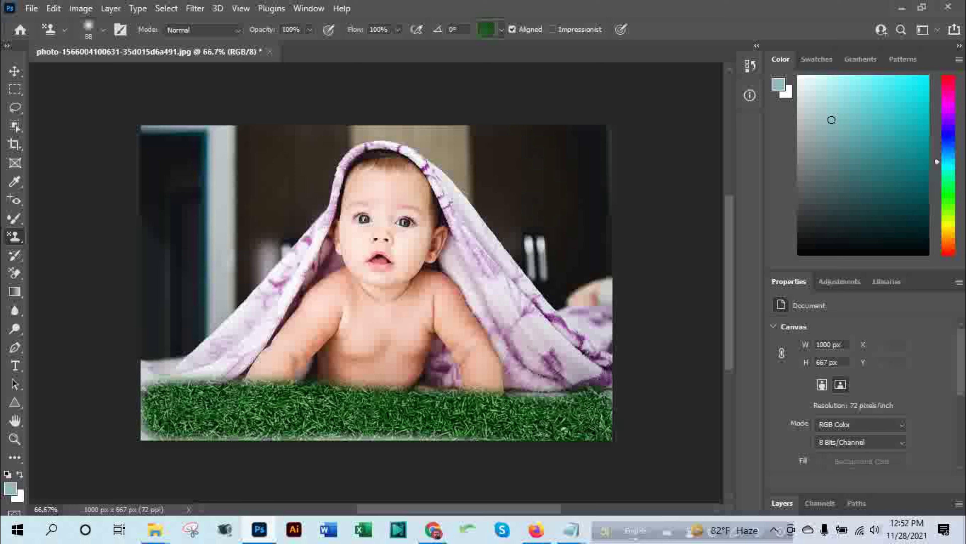
drag(142, 422, 601, 426)
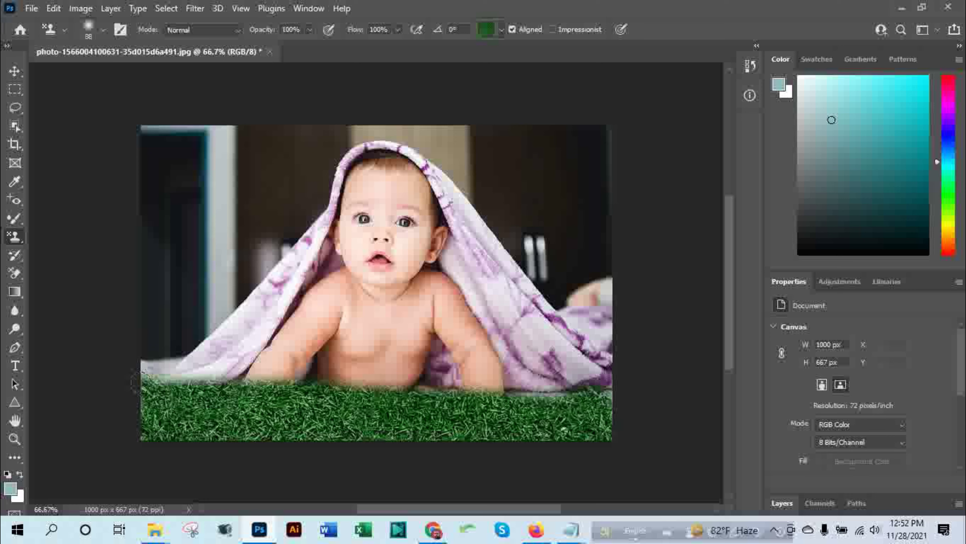
mouse_move(133, 383)
mouse_down()
mouse_move(214, 379)
mouse_move(228, 356)
mouse_move(186, 361)
mouse_up()
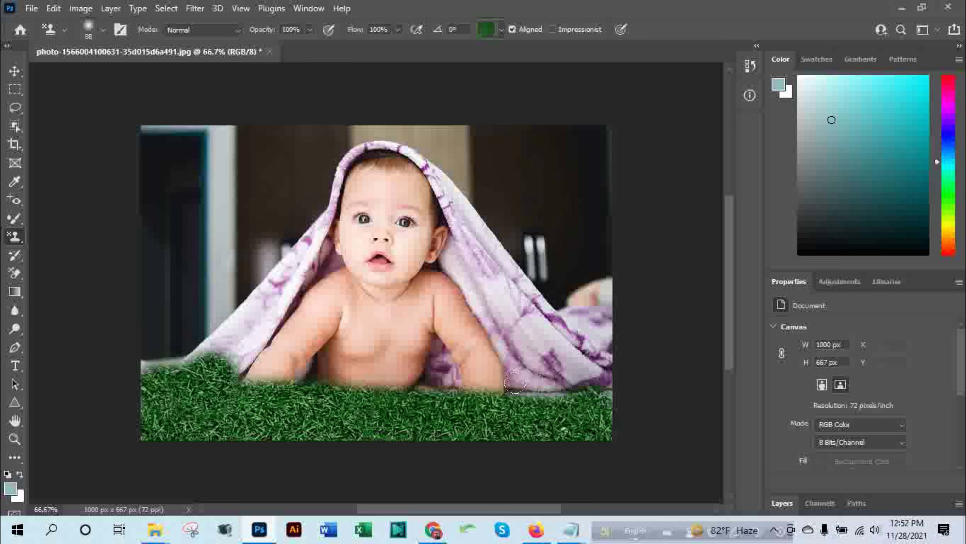
mouse_move(515, 382)
mouse_down()
mouse_move(593, 354)
mouse_move(590, 391)
mouse_up()
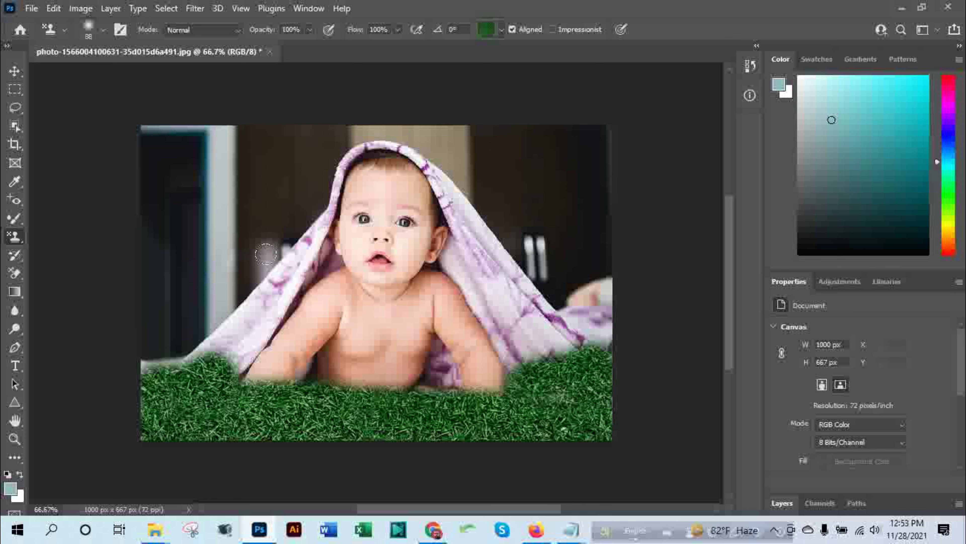
Step: Pick the golden Trees pattern and stamp it down the upper-left background
click(502, 30)
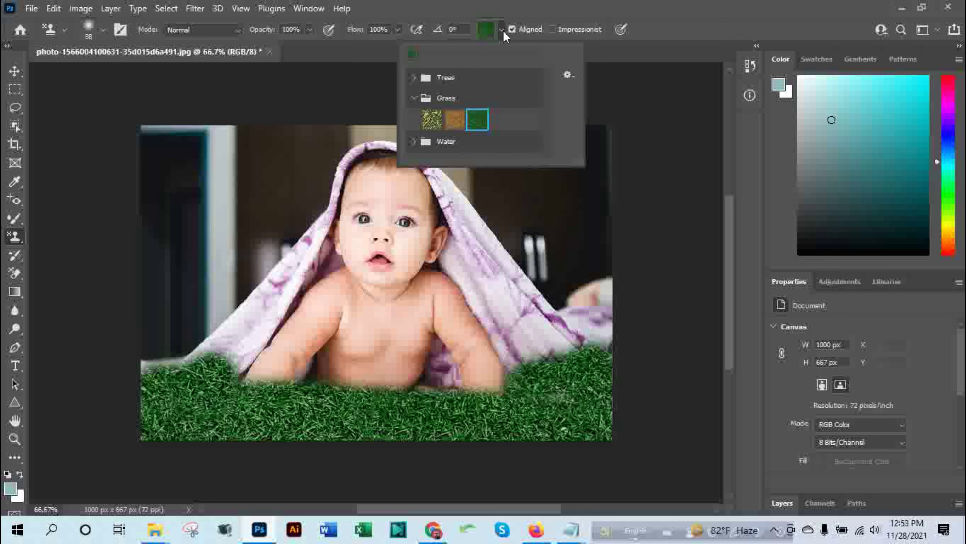
click(438, 78)
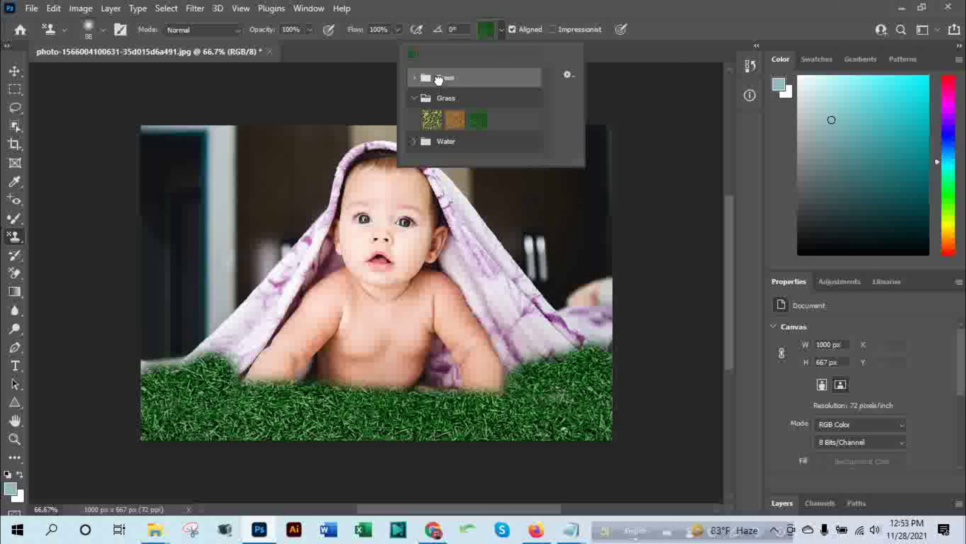
click(414, 78)
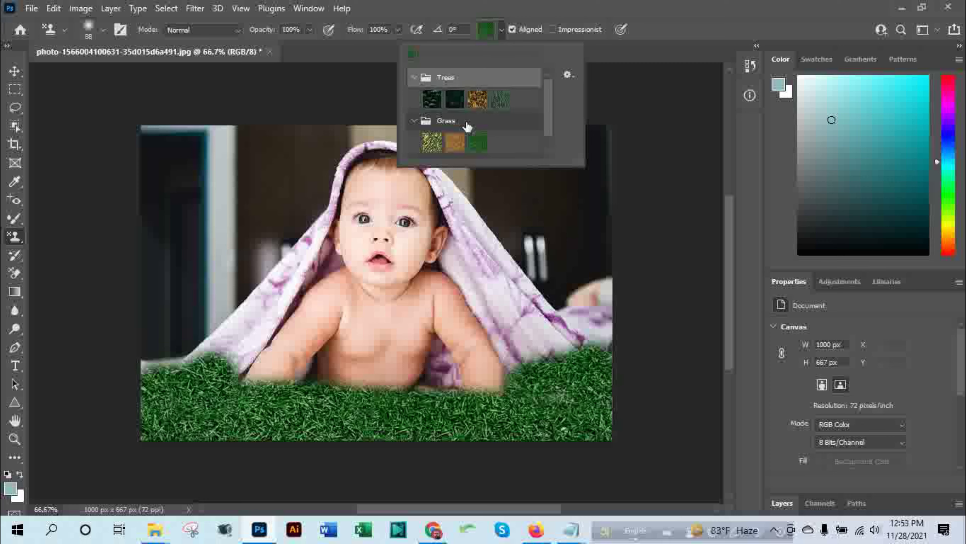
click(477, 97)
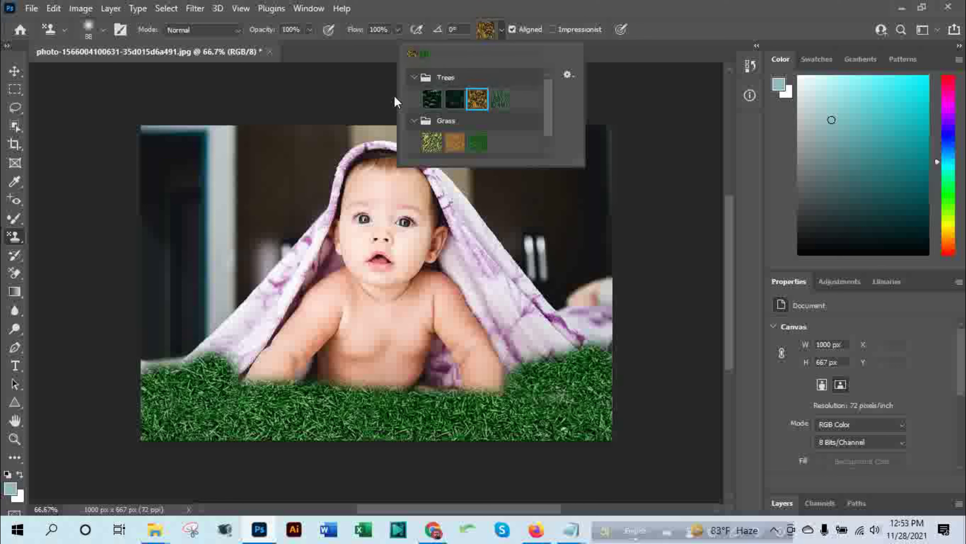
click(148, 134)
mouse_move(147, 134)
mouse_down()
mouse_move(151, 262)
mouse_move(179, 321)
mouse_move(217, 250)
mouse_move(198, 335)
mouse_move(297, 152)
mouse_move(225, 304)
mouse_move(221, 335)
mouse_move(304, 152)
mouse_move(228, 141)
mouse_move(255, 156)
mouse_move(222, 195)
mouse_up()
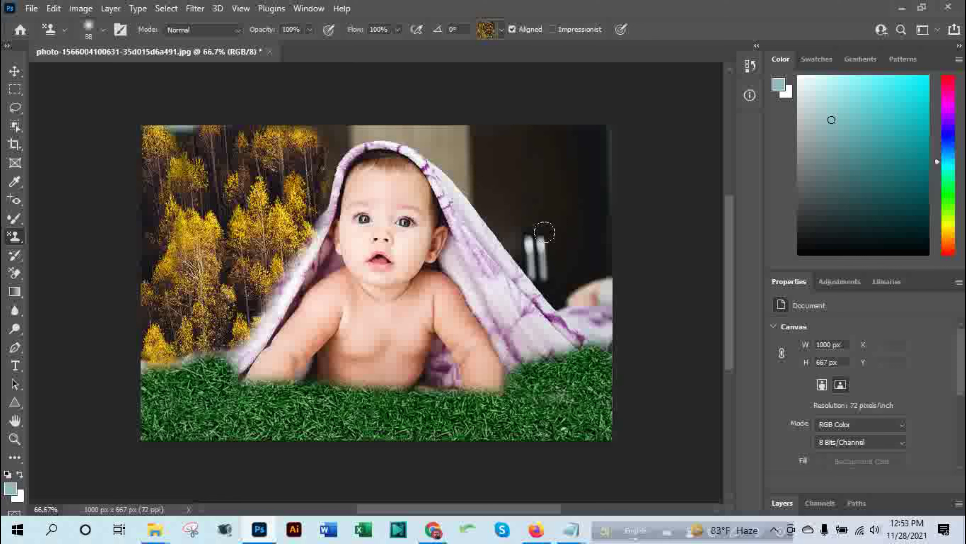
Step: Collapse the Grass and Trees groups and expand Water in the pattern picker
click(501, 29)
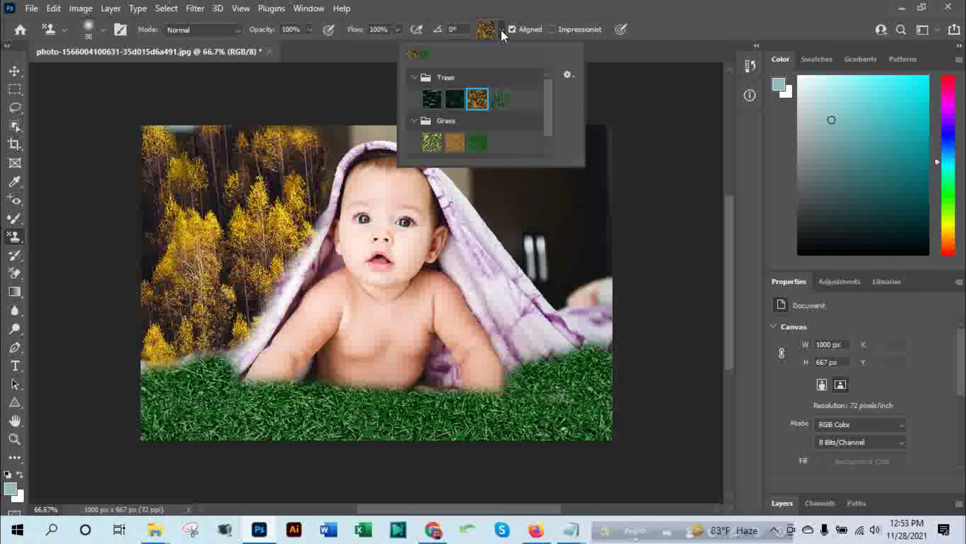
click(414, 121)
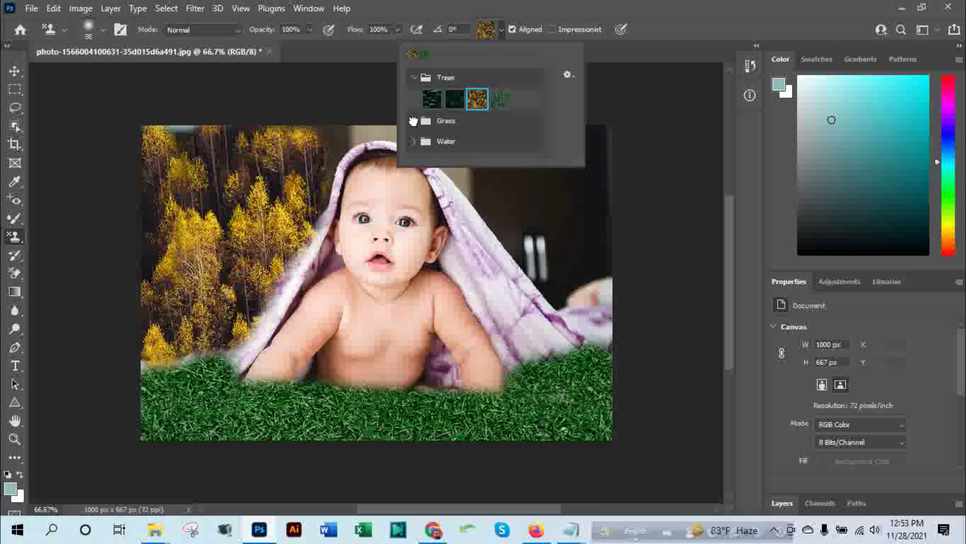
click(414, 78)
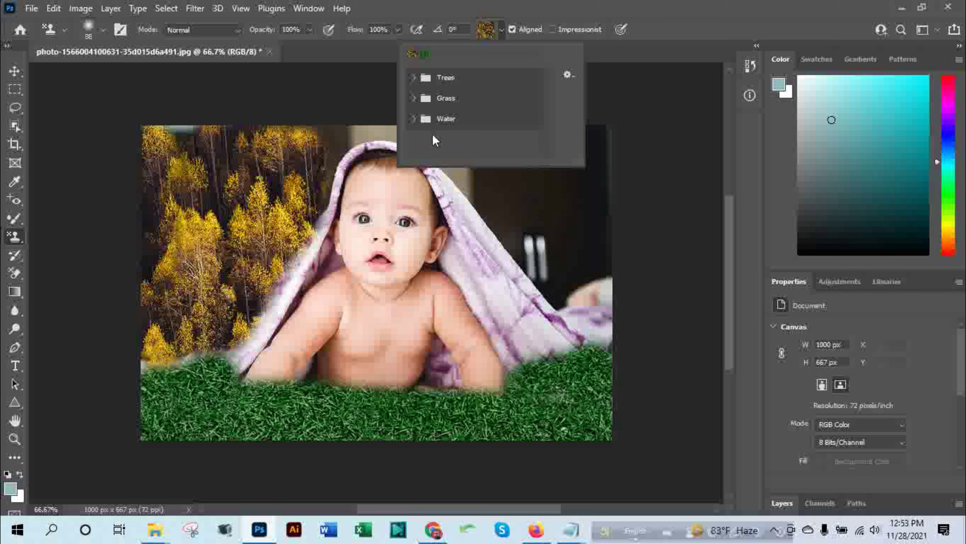
click(413, 118)
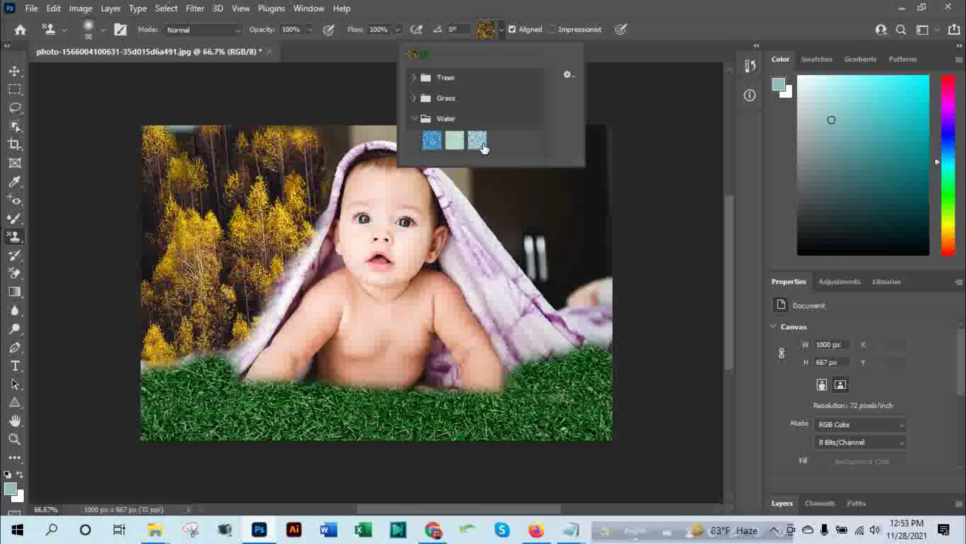
Step: Pick the first blue Water pattern and paint it over the top-right background
click(430, 141)
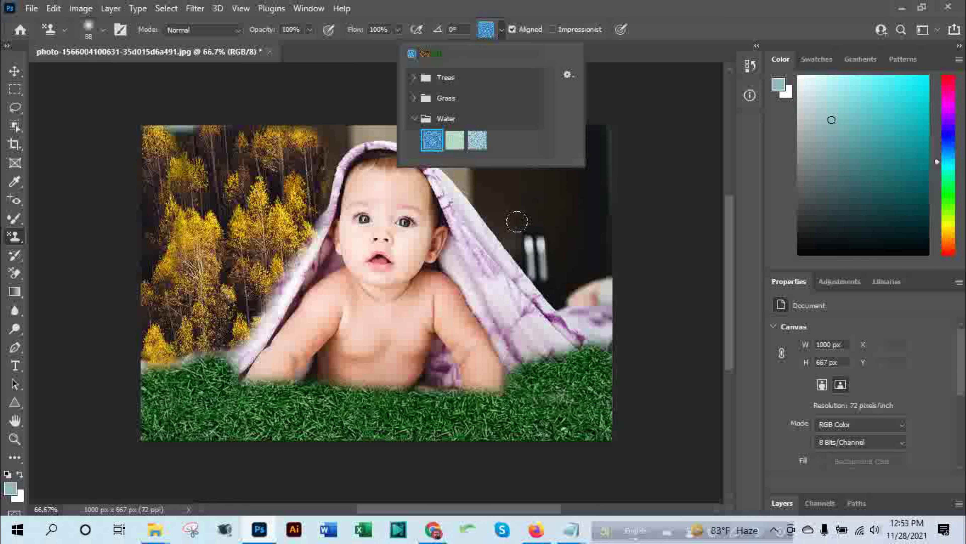
mouse_move(490, 188)
mouse_down()
mouse_move(543, 238)
mouse_move(493, 184)
mouse_move(377, 131)
mouse_move(329, 135)
mouse_move(382, 129)
mouse_up()
mouse_move(521, 127)
mouse_down()
mouse_move(586, 263)
mouse_move(502, 150)
mouse_up()
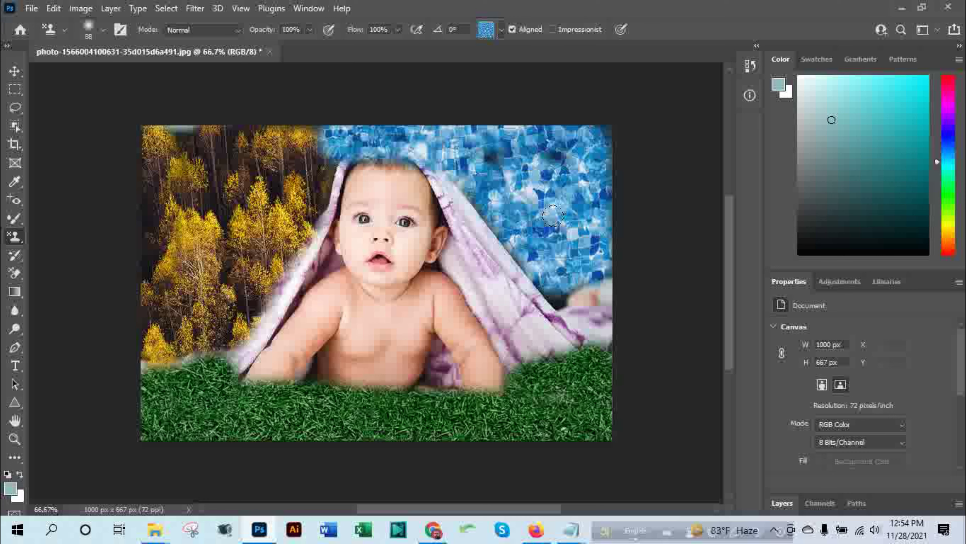
mouse_move(552, 216)
mouse_down()
mouse_move(564, 305)
mouse_move(585, 284)
mouse_up()
Step: Undo the water, tree and grass strokes with three Ctrl+Z presses
key(ctrl+z)
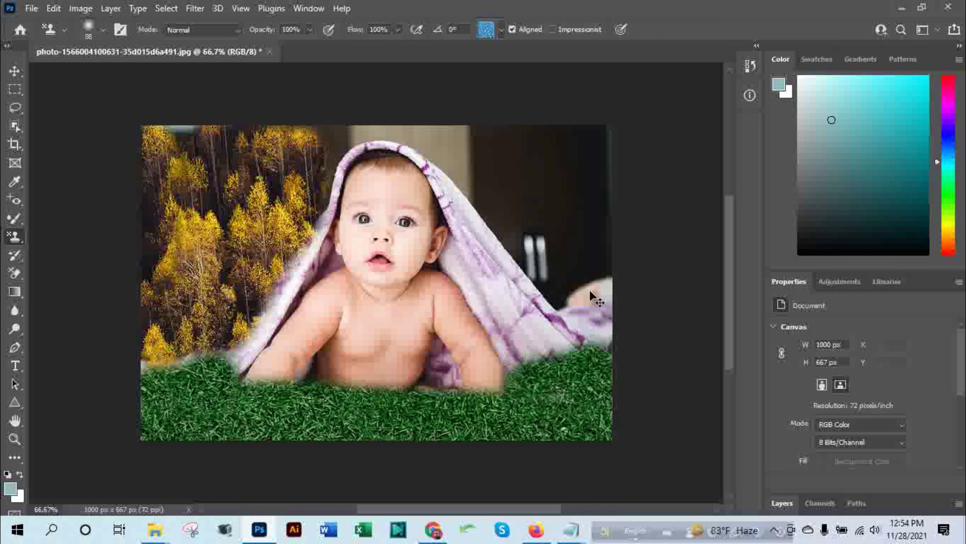
key(ctrl+z)
key(ctrl+z)
key(ctrl+z)
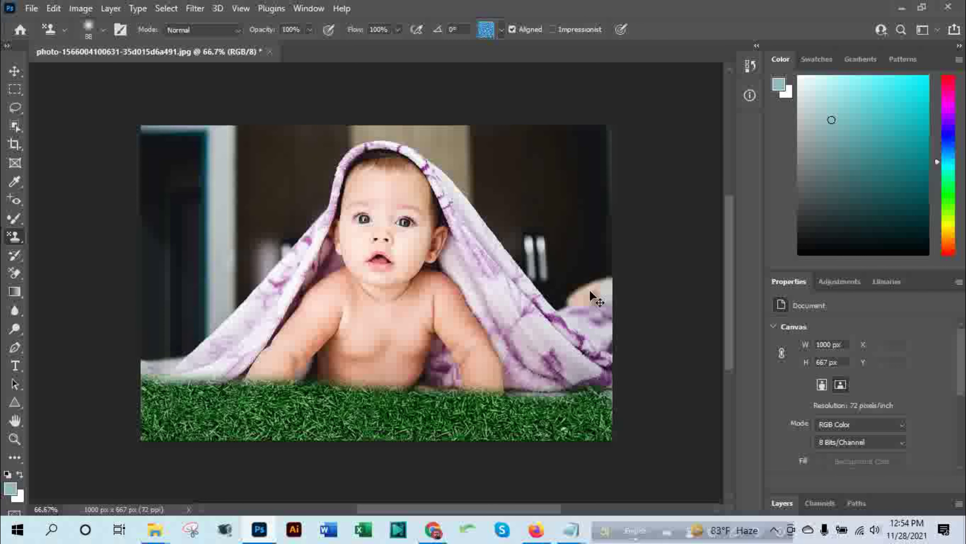
key(ctrl+z)
key(ctrl+z)
key(ctrl+z)
key(ctrl+z)
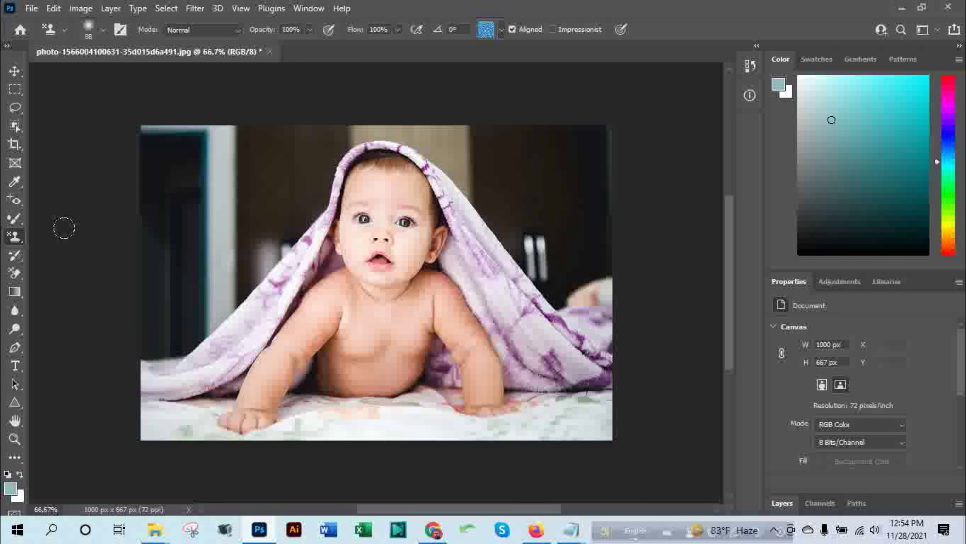
Step: Try the history-painting tool, then bring back the stamp tool choices
right_click(20, 239)
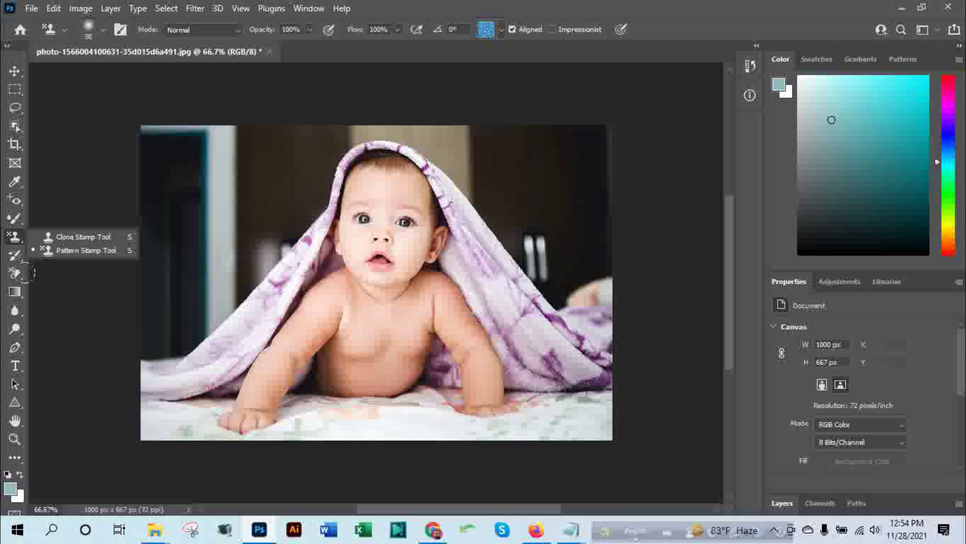
click(19, 258)
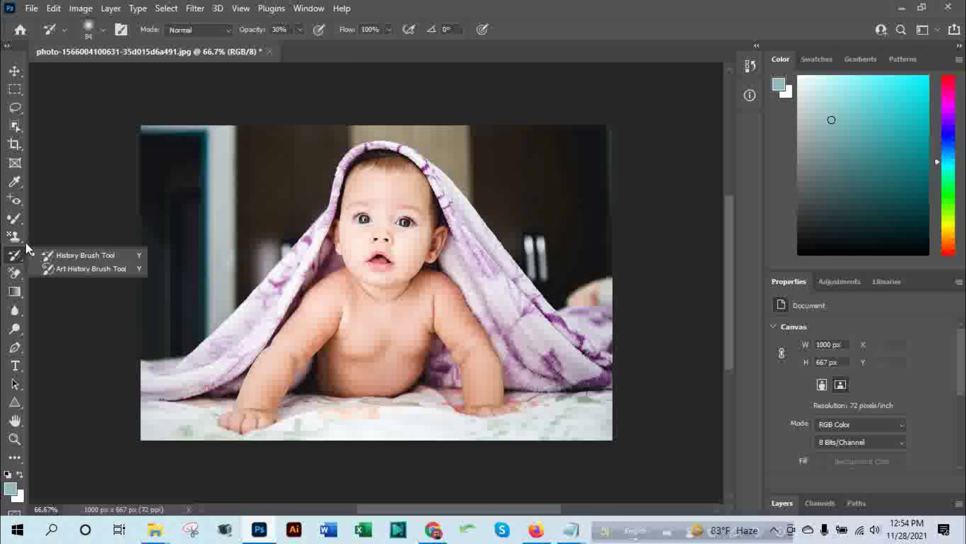
click(18, 241)
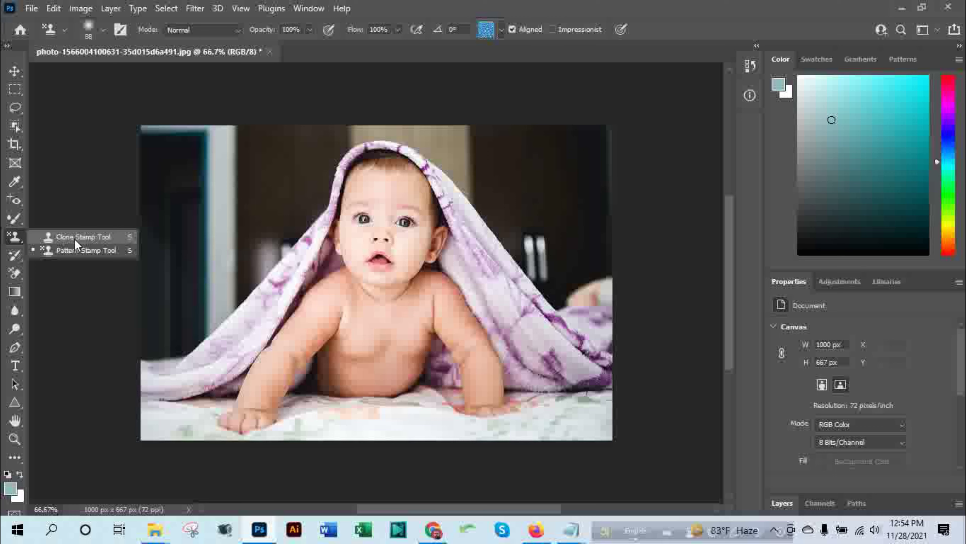
Step: Stamp water down the left edge, then brown dry Grass pattern along the bottom
click(75, 251)
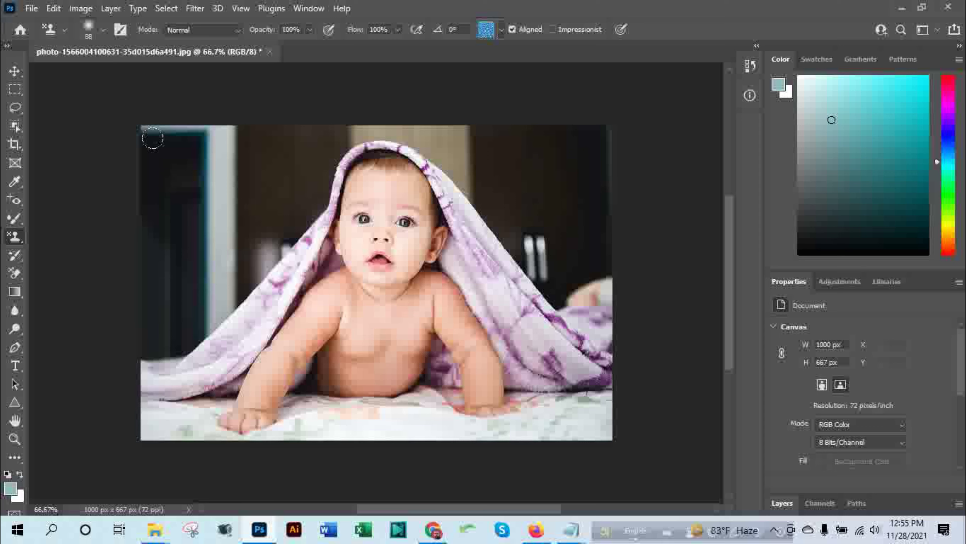
mouse_move(152, 137)
mouse_down()
mouse_move(167, 335)
mouse_move(275, 197)
mouse_move(160, 354)
mouse_up()
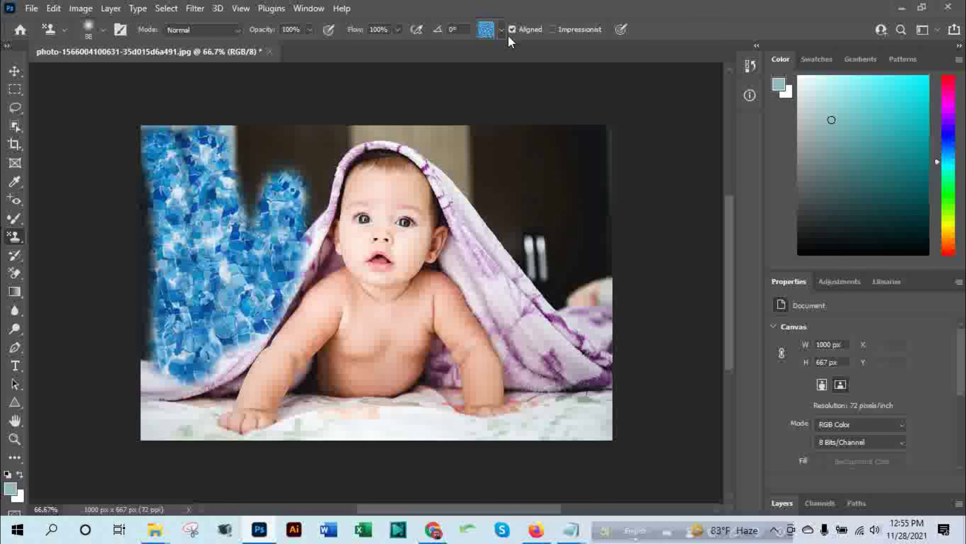
click(503, 30)
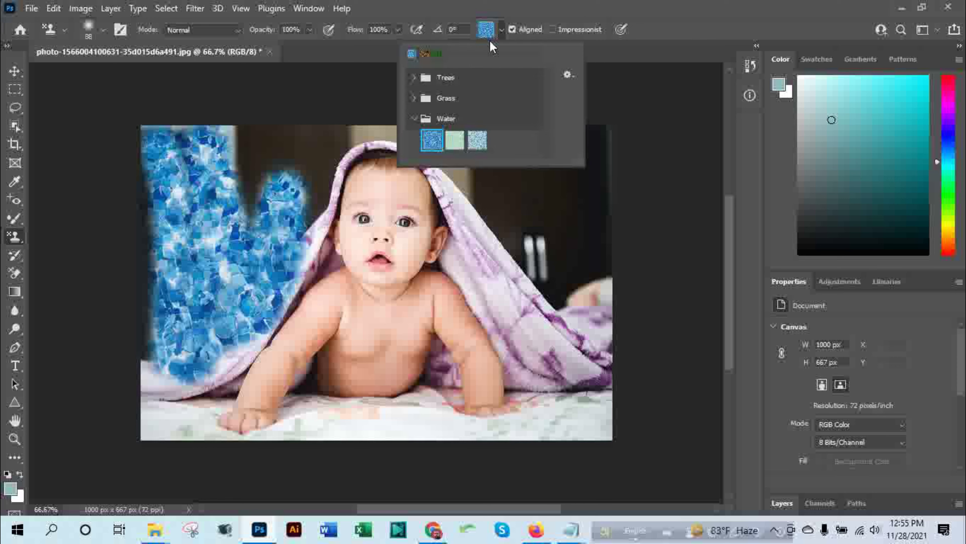
click(416, 119)
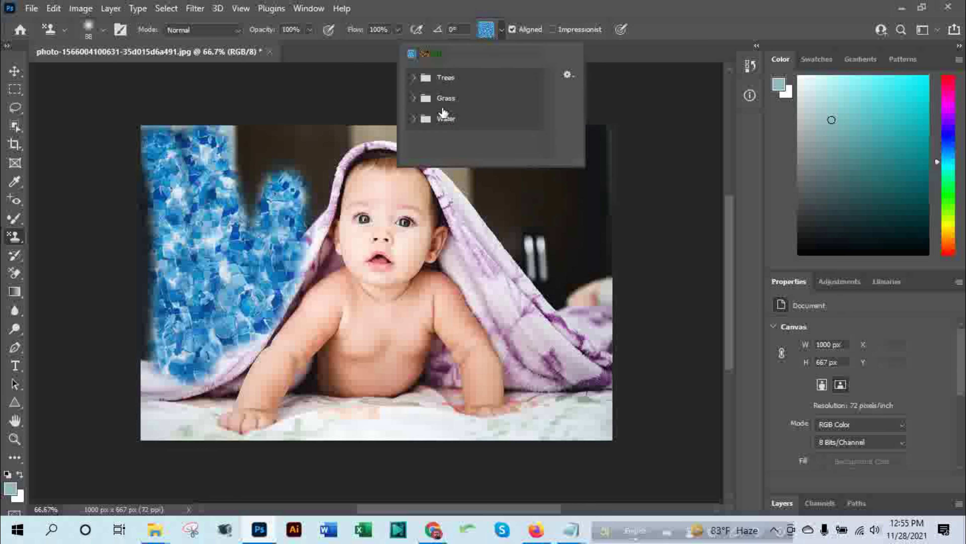
click(415, 99)
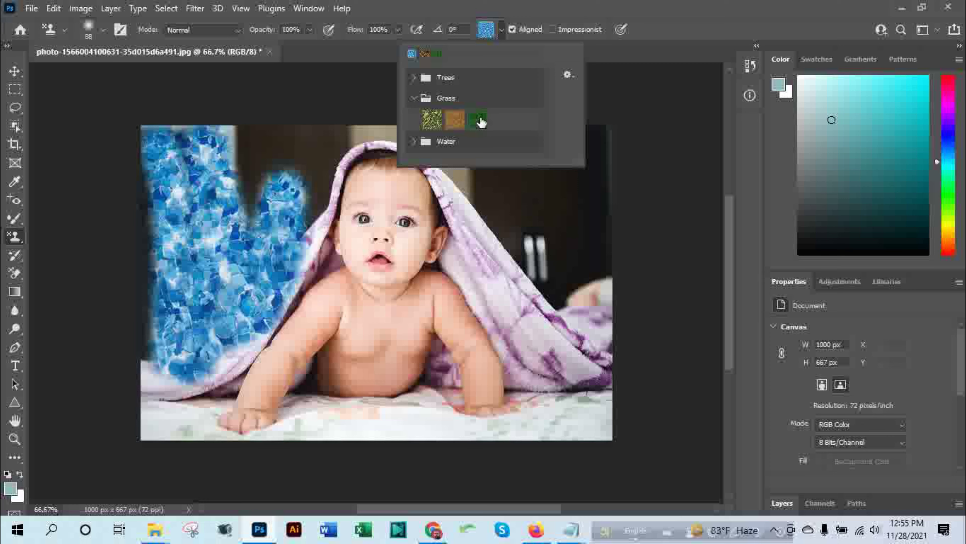
click(460, 120)
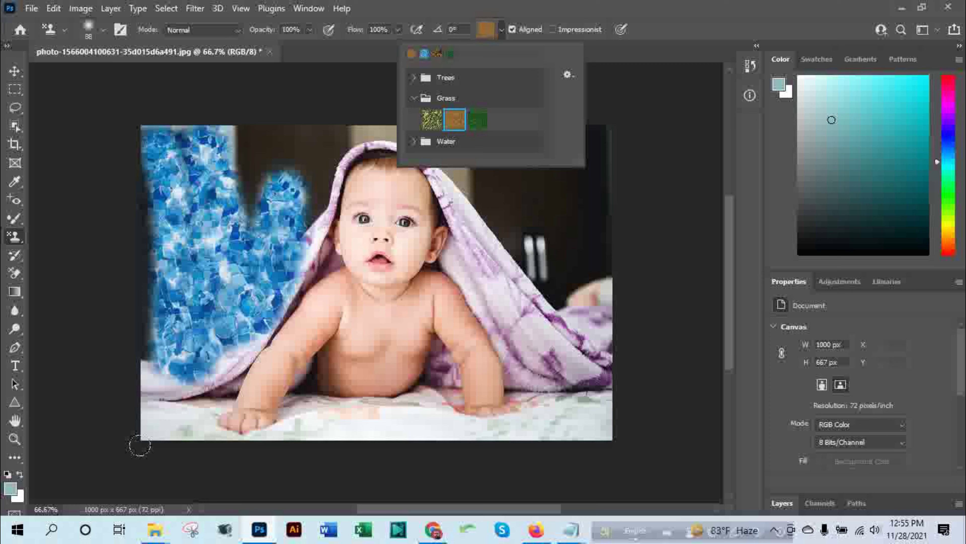
mouse_move(153, 382)
mouse_down()
mouse_move(596, 384)
mouse_move(168, 406)
mouse_move(486, 413)
mouse_move(553, 385)
mouse_up()
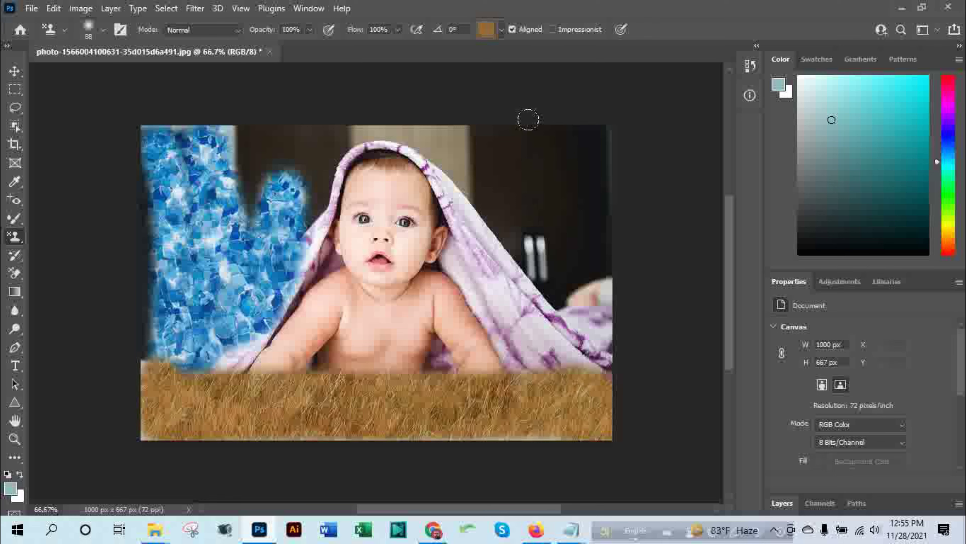
click(502, 29)
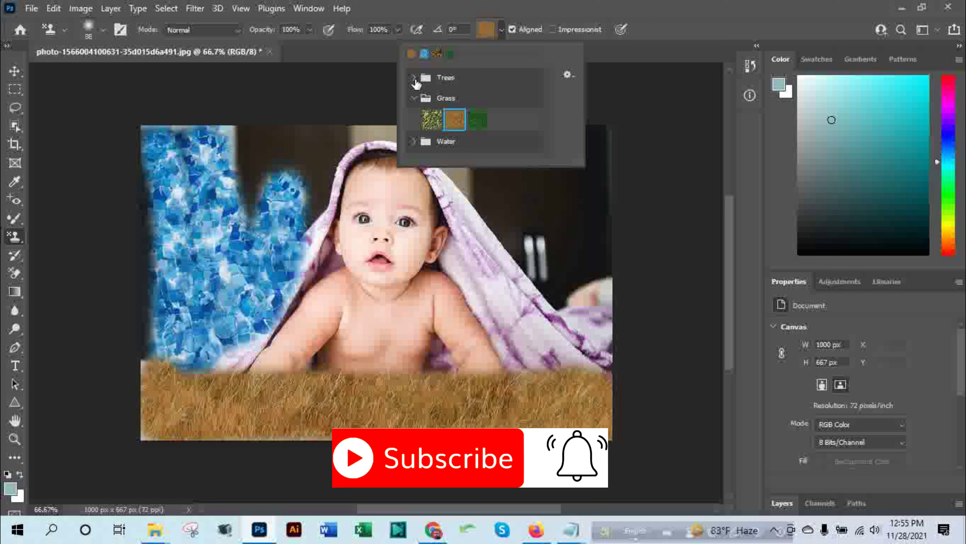
Step: Stamp the fourth Trees pattern as a pine forest behind and right of the baby's head
click(414, 78)
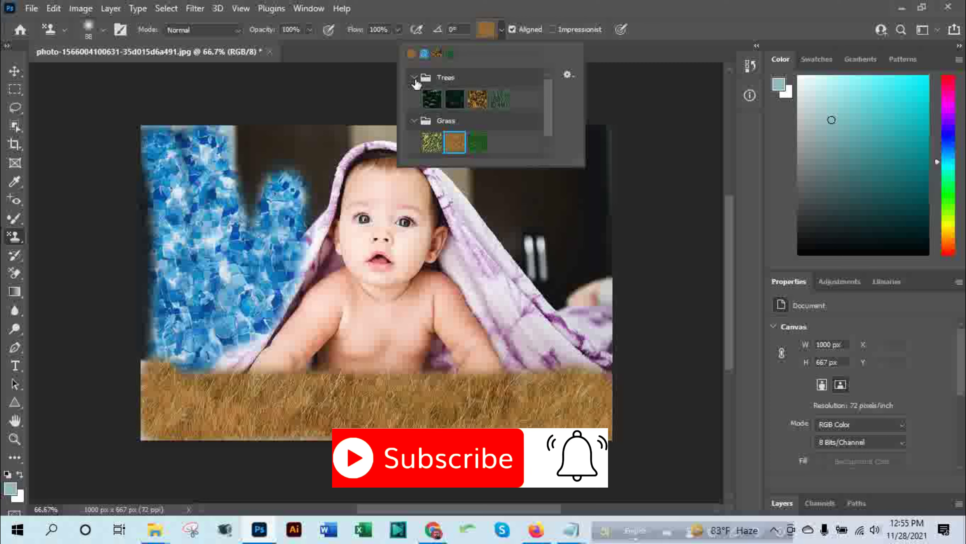
click(500, 99)
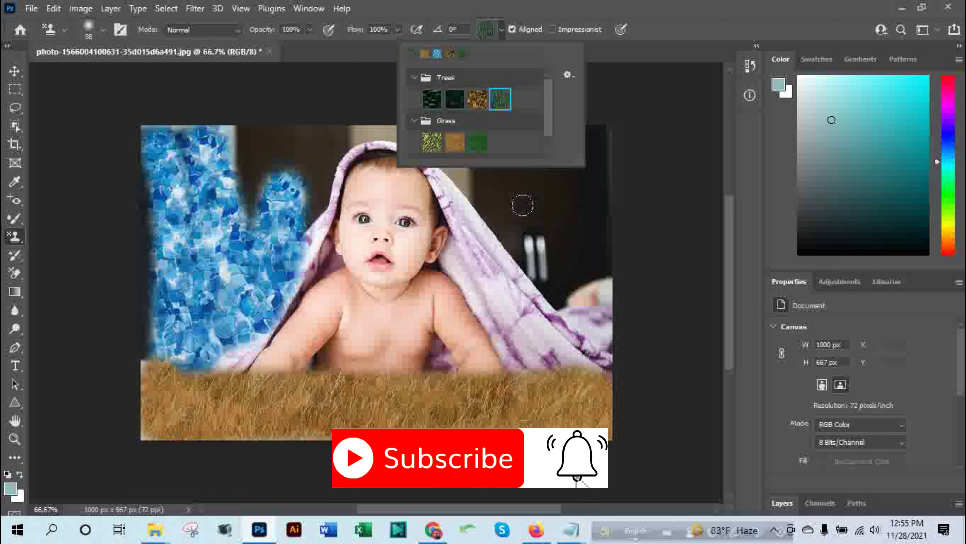
mouse_move(475, 188)
mouse_down()
mouse_move(578, 302)
mouse_move(452, 143)
mouse_move(293, 152)
mouse_move(247, 200)
mouse_move(365, 145)
mouse_move(419, 153)
mouse_move(502, 213)
mouse_move(495, 244)
mouse_move(457, 236)
mouse_move(499, 277)
mouse_move(502, 331)
mouse_move(540, 354)
mouse_move(563, 305)
mouse_move(560, 350)
mouse_move(586, 349)
mouse_move(603, 320)
mouse_move(561, 312)
mouse_move(582, 288)
mouse_move(559, 303)
mouse_move(548, 295)
mouse_up()
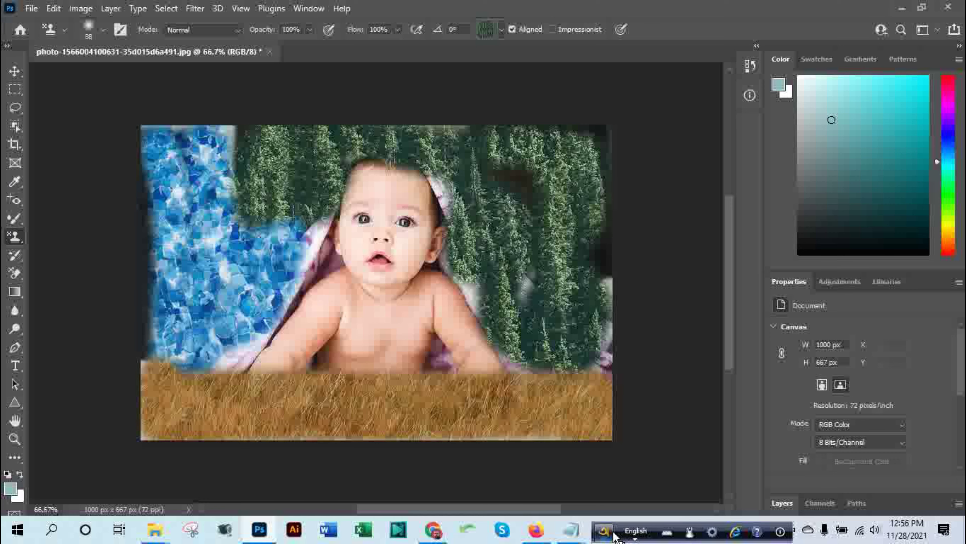
Step: Pause the VSDC screen recording from its tray control panel, then close that panel
click(773, 530)
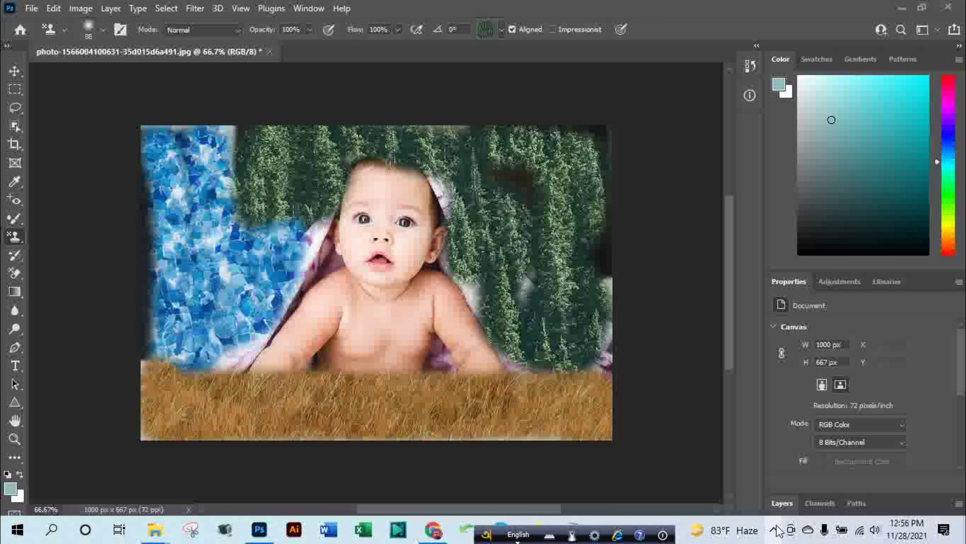
right_click(806, 445)
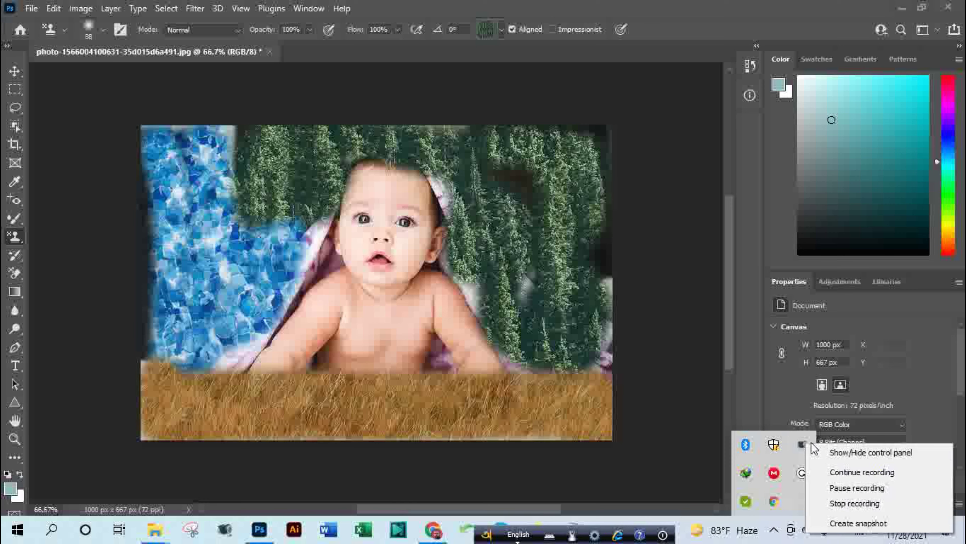
click(831, 453)
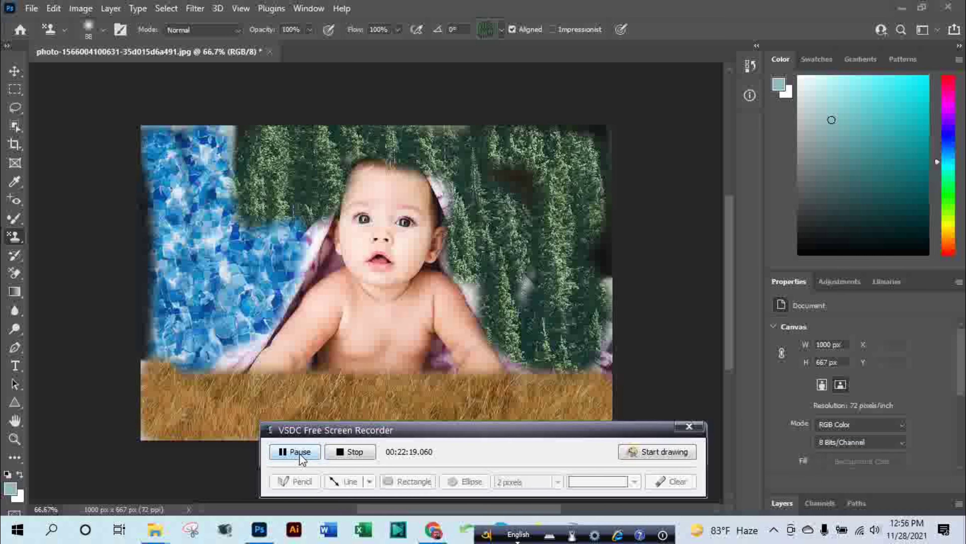
click(299, 454)
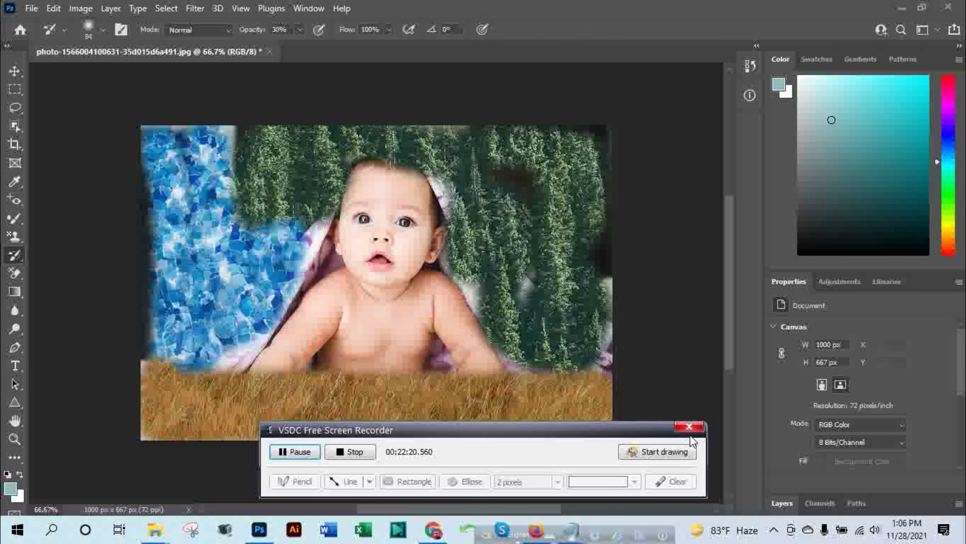
click(689, 426)
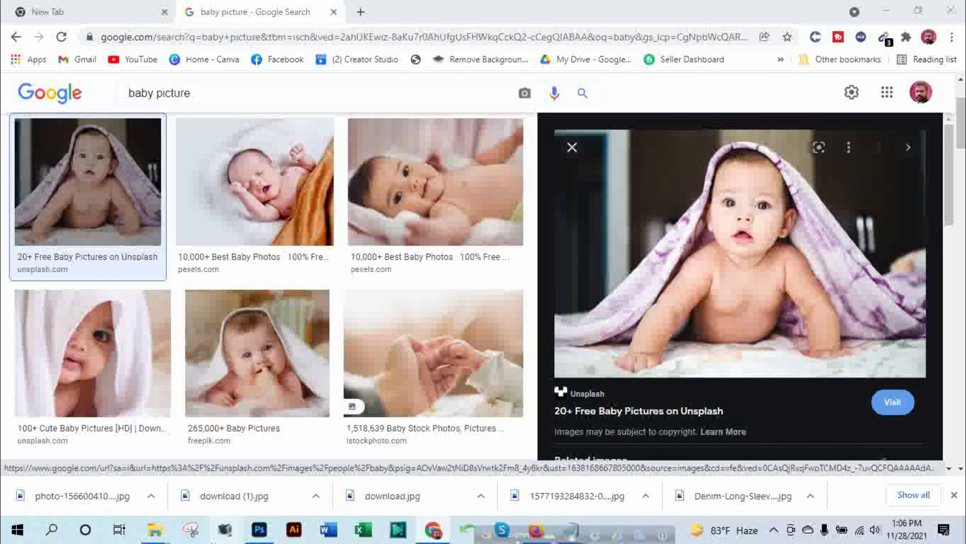
Step: Switch from Chrome back to the Photoshop baby composite using the taskbar
click(260, 530)
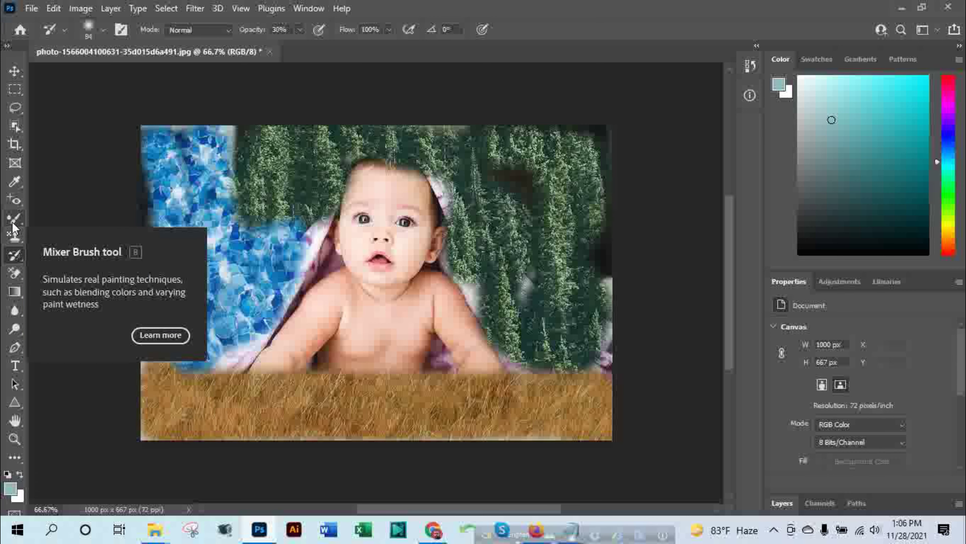
Step: Select the History Brush Tool and set it to 70 px size at 100% opacity
right_click(17, 255)
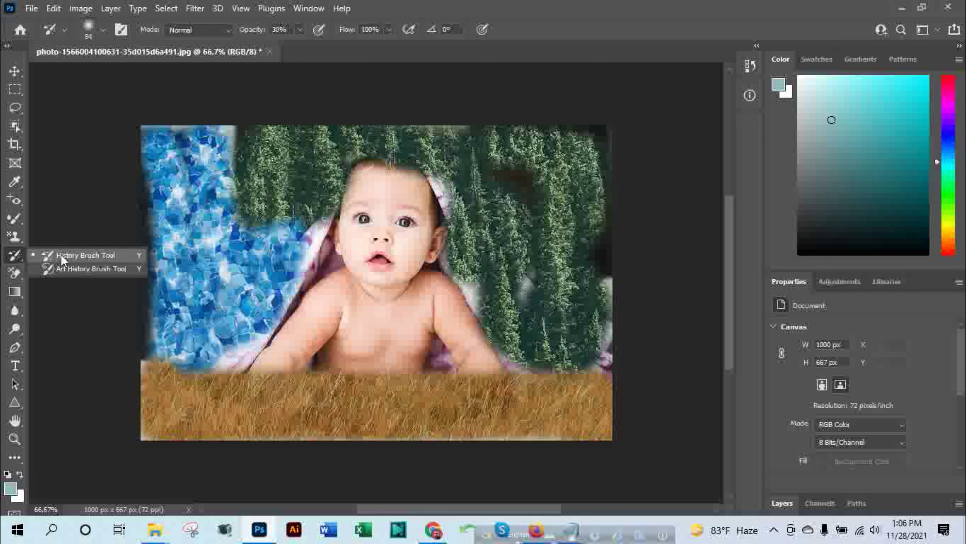
click(71, 255)
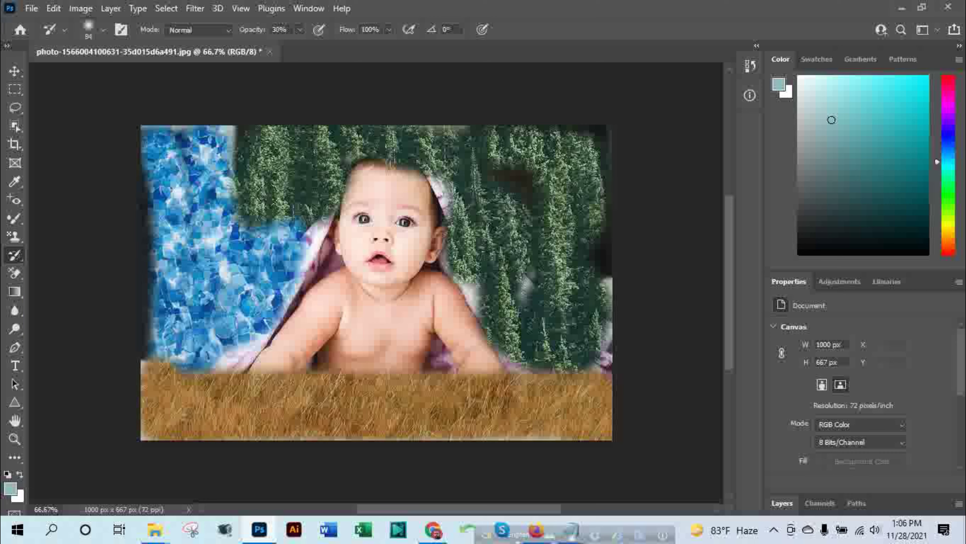
click(104, 31)
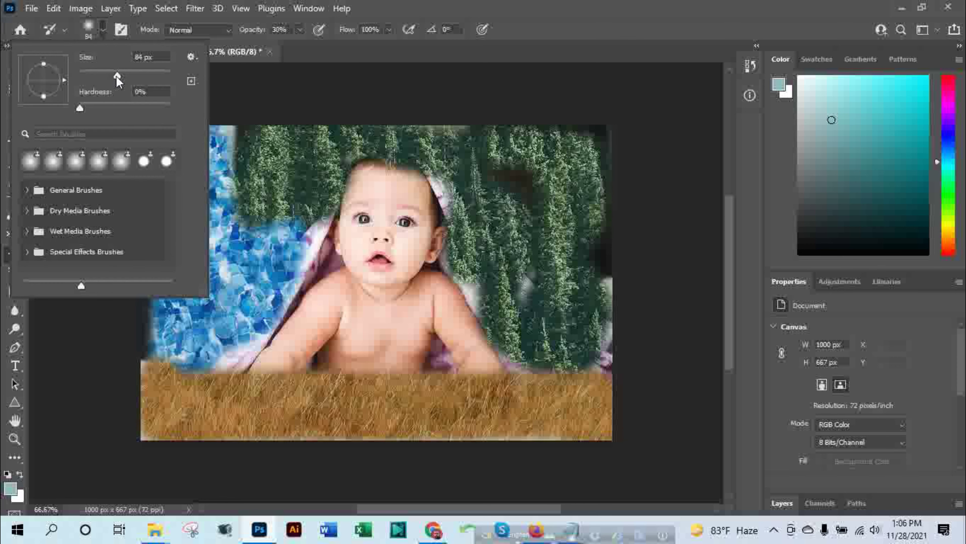
drag(116, 75, 111, 76)
click(87, 329)
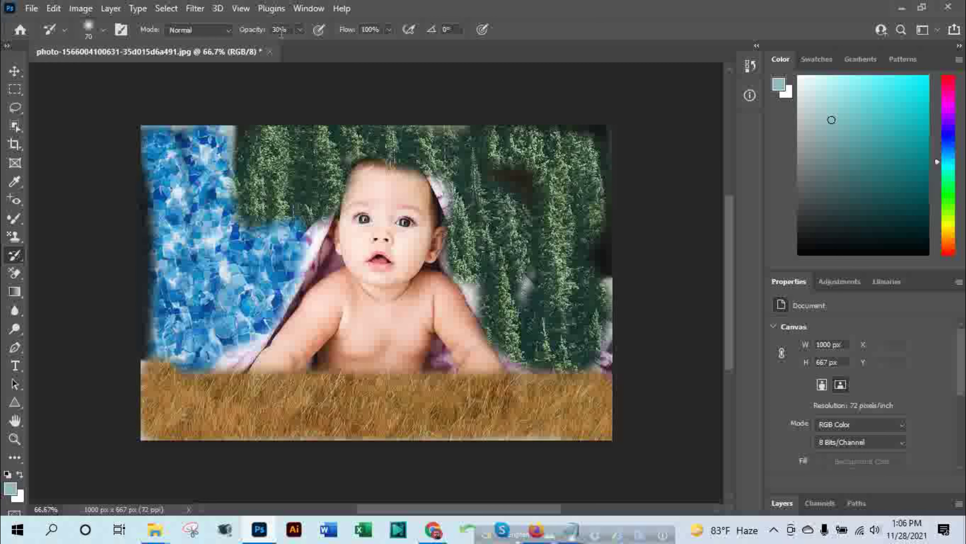
click(299, 29)
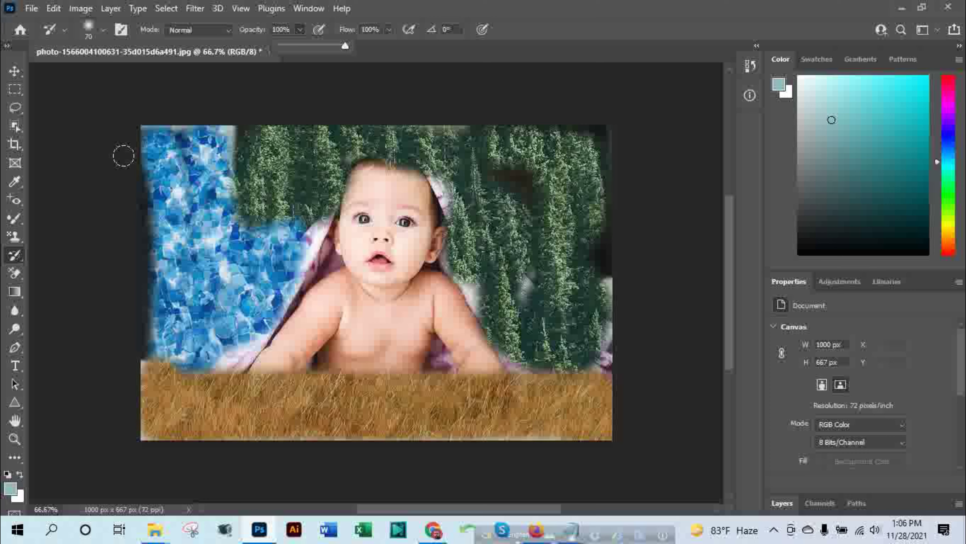
click(95, 170)
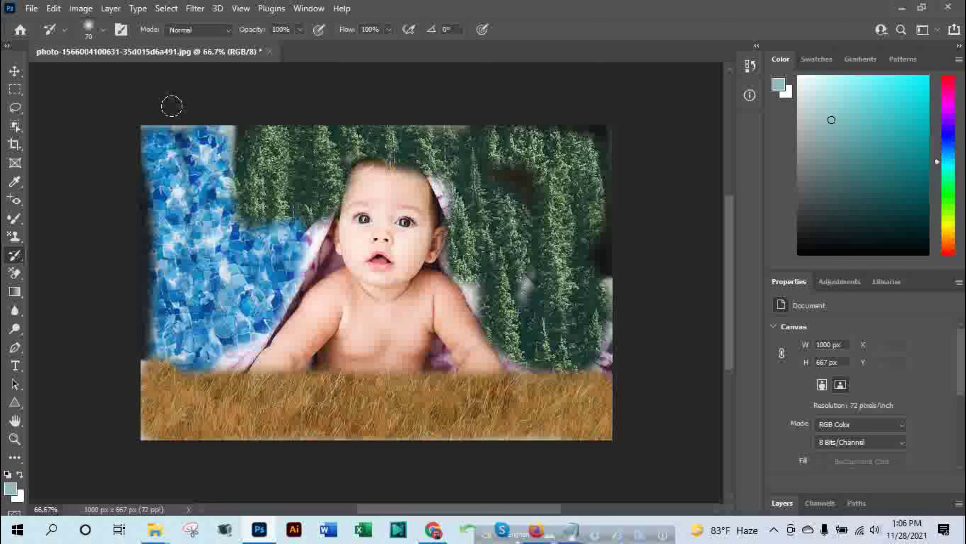
mouse_move(159, 136)
mouse_down()
mouse_move(162, 347)
mouse_move(177, 349)
mouse_move(194, 139)
mouse_move(224, 183)
mouse_move(272, 403)
mouse_move(356, 417)
mouse_move(374, 392)
mouse_move(419, 422)
mouse_move(525, 388)
mouse_move(511, 393)
mouse_move(498, 423)
mouse_up()
click(498, 424)
click(559, 423)
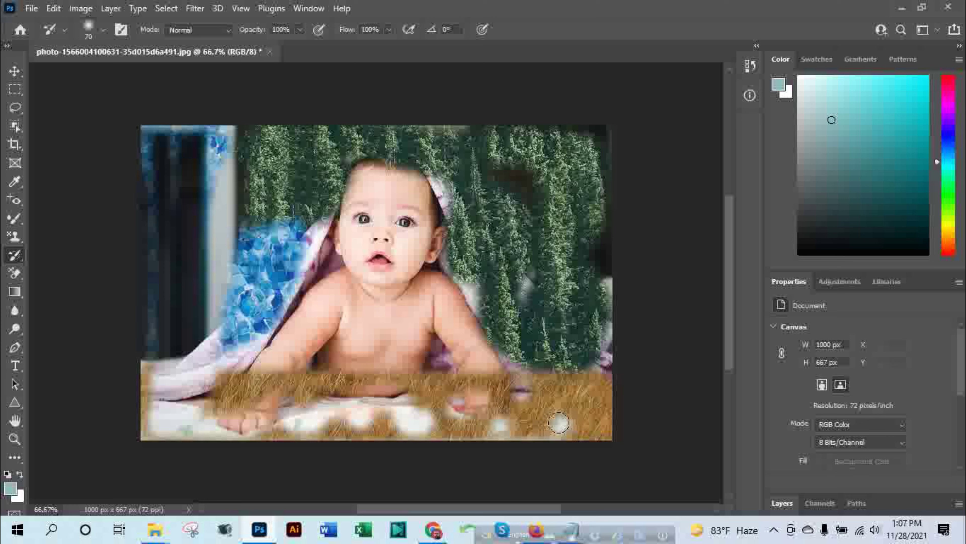
click(584, 403)
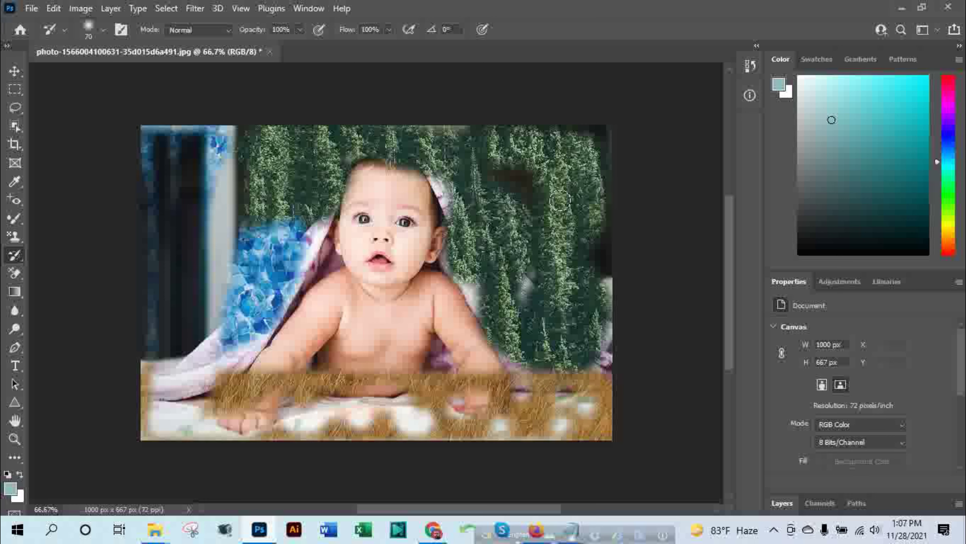
click(560, 196)
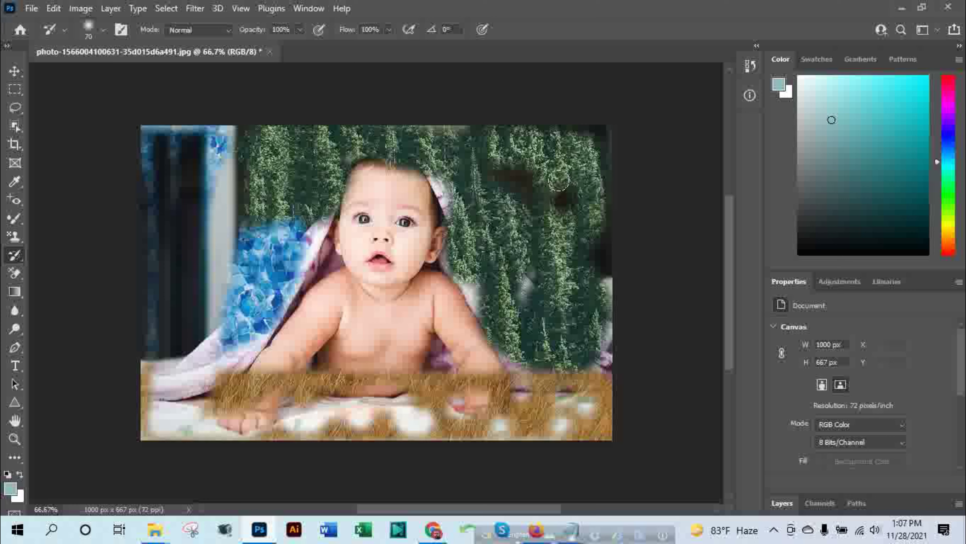
click(559, 170)
click(560, 242)
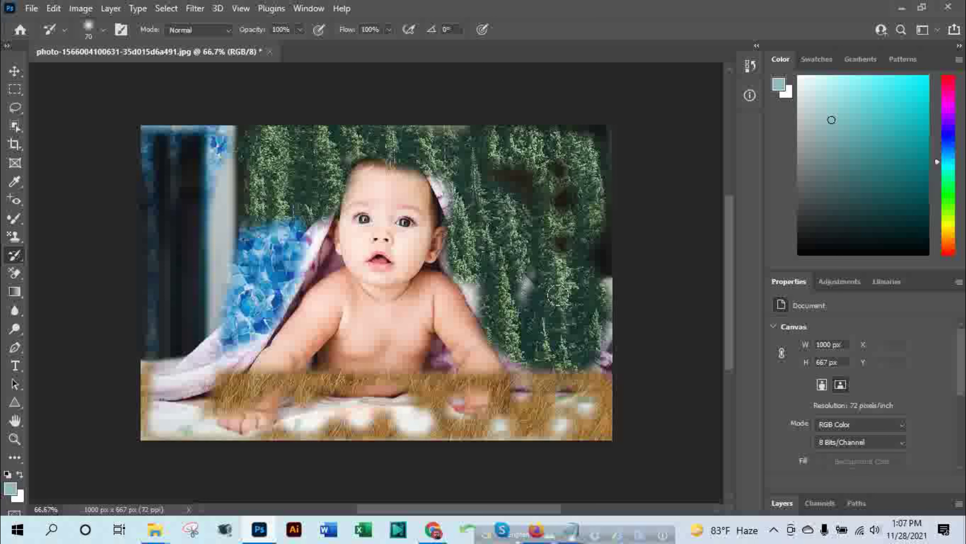
drag(497, 259, 534, 256)
mouse_move(581, 192)
mouse_down()
mouse_move(547, 234)
mouse_move(558, 333)
mouse_up()
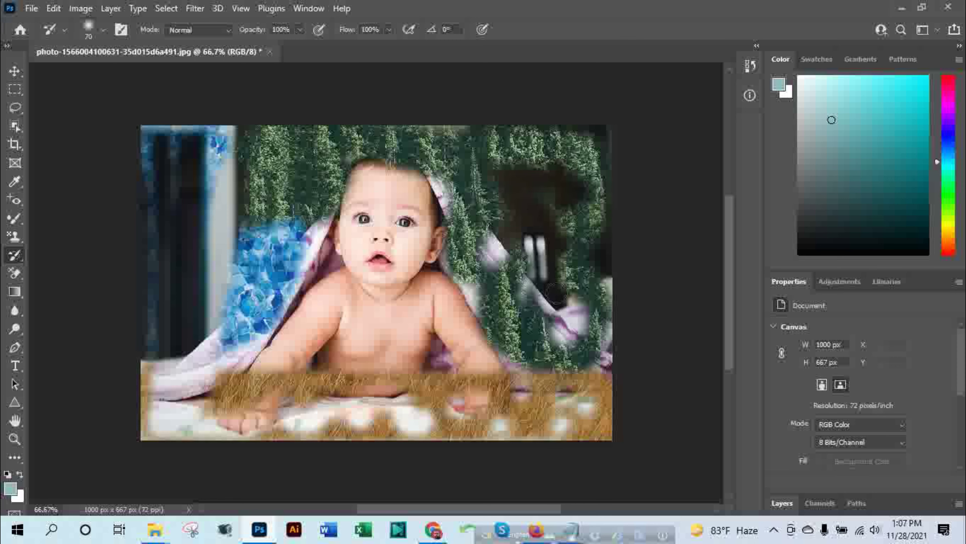
mouse_move(496, 148)
mouse_down()
mouse_move(536, 137)
mouse_move(534, 193)
mouse_move(505, 276)
mouse_move(544, 329)
mouse_up()
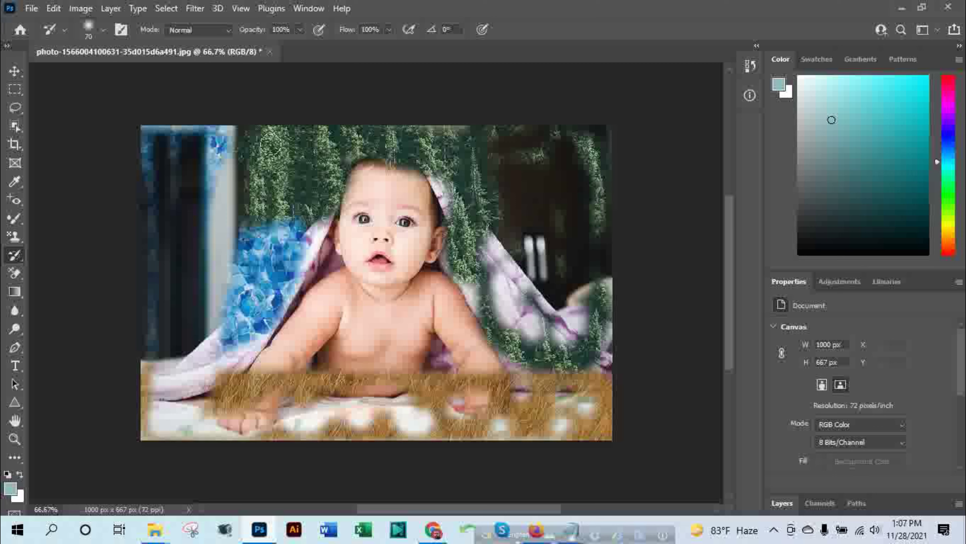
drag(563, 152, 563, 297)
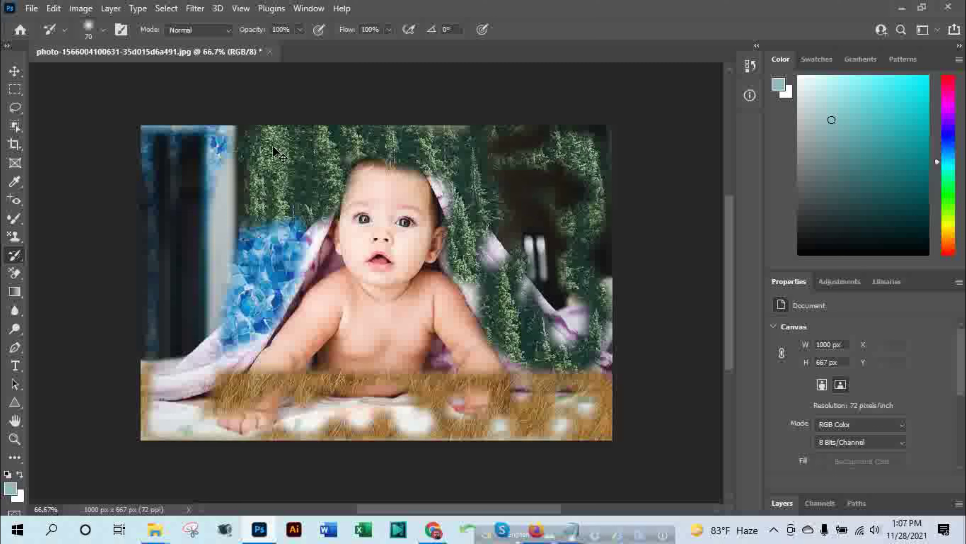
drag(521, 144, 559, 335)
drag(514, 239, 559, 297)
mouse_move(560, 243)
mouse_down()
mouse_move(559, 171)
mouse_move(563, 209)
mouse_up()
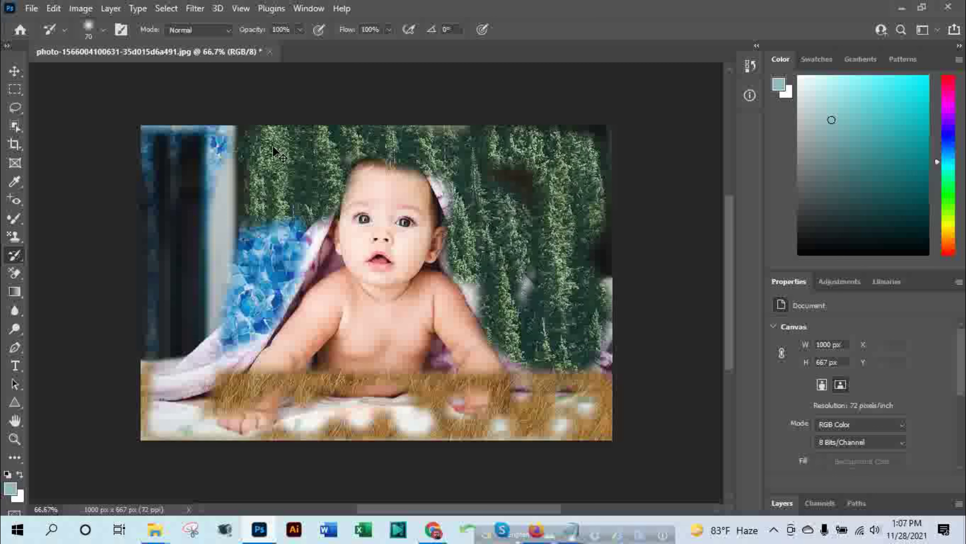
mouse_move(586, 408)
mouse_down()
mouse_move(563, 400)
mouse_move(498, 423)
mouse_move(468, 407)
mouse_up()
drag(186, 153, 190, 343)
drag(171, 404, 418, 419)
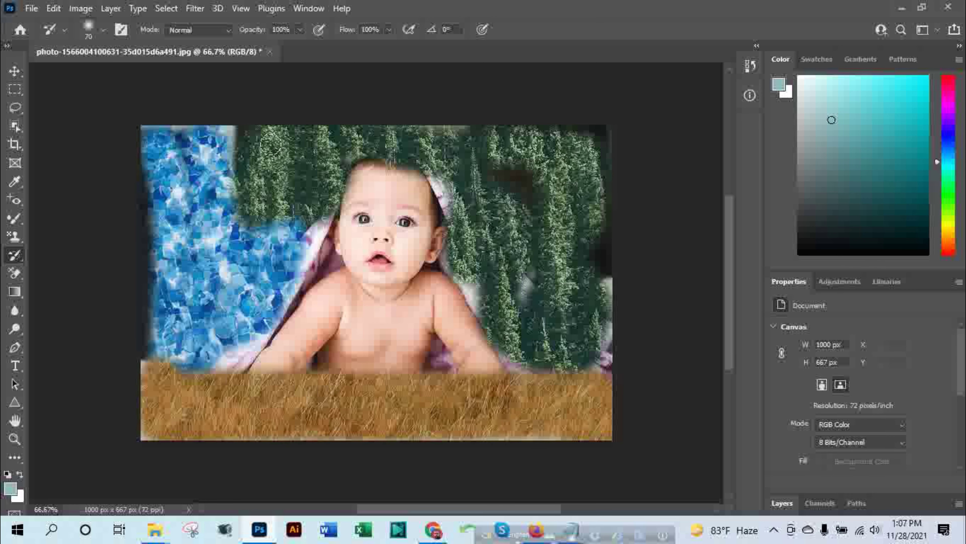
Step: At 55% opacity, restore the blanket, forest area and beige rug from the original
click(300, 30)
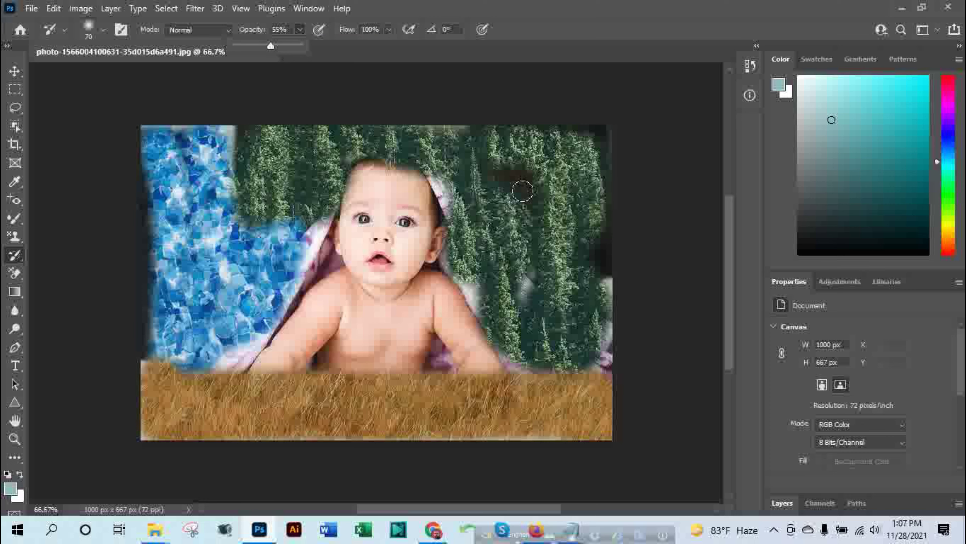
mouse_move(498, 160)
mouse_down()
mouse_move(519, 385)
mouse_move(418, 418)
mouse_move(597, 437)
mouse_move(472, 404)
mouse_move(392, 419)
mouse_move(418, 426)
mouse_move(297, 396)
mouse_move(324, 430)
mouse_move(537, 389)
mouse_move(569, 242)
mouse_move(582, 342)
mouse_move(593, 247)
mouse_move(559, 205)
mouse_move(551, 171)
mouse_move(531, 157)
mouse_move(548, 168)
mouse_move(495, 274)
mouse_move(541, 273)
mouse_move(266, 217)
mouse_move(205, 263)
mouse_move(235, 197)
mouse_move(194, 248)
mouse_move(217, 144)
mouse_move(171, 236)
mouse_move(207, 245)
mouse_move(248, 274)
mouse_move(190, 324)
mouse_move(213, 343)
mouse_move(285, 266)
mouse_move(308, 226)
mouse_up()
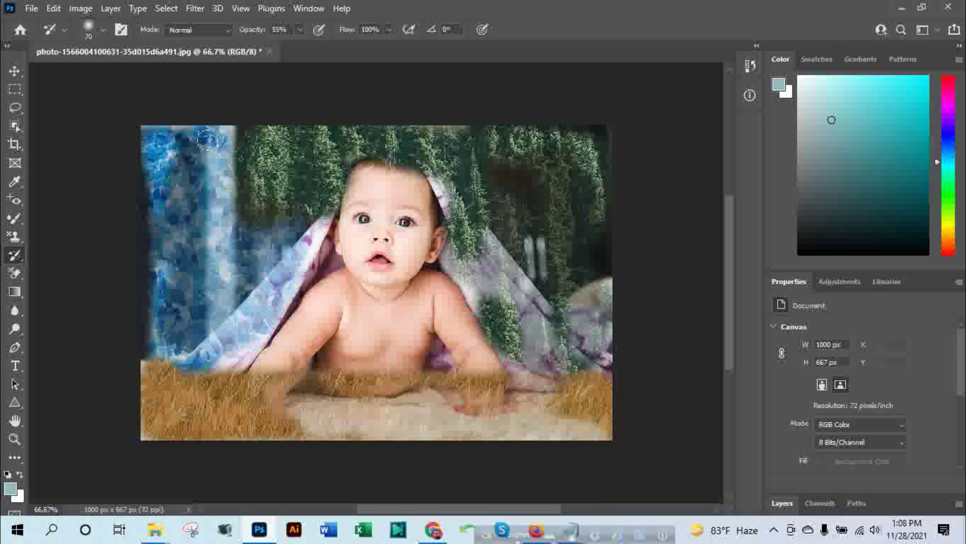
mouse_move(248, 144)
mouse_down()
mouse_move(266, 182)
mouse_move(227, 220)
mouse_move(328, 190)
mouse_move(324, 123)
mouse_move(232, 278)
mouse_move(342, 202)
mouse_move(437, 156)
mouse_move(529, 220)
mouse_move(590, 145)
mouse_move(274, 133)
mouse_move(390, 198)
mouse_up()
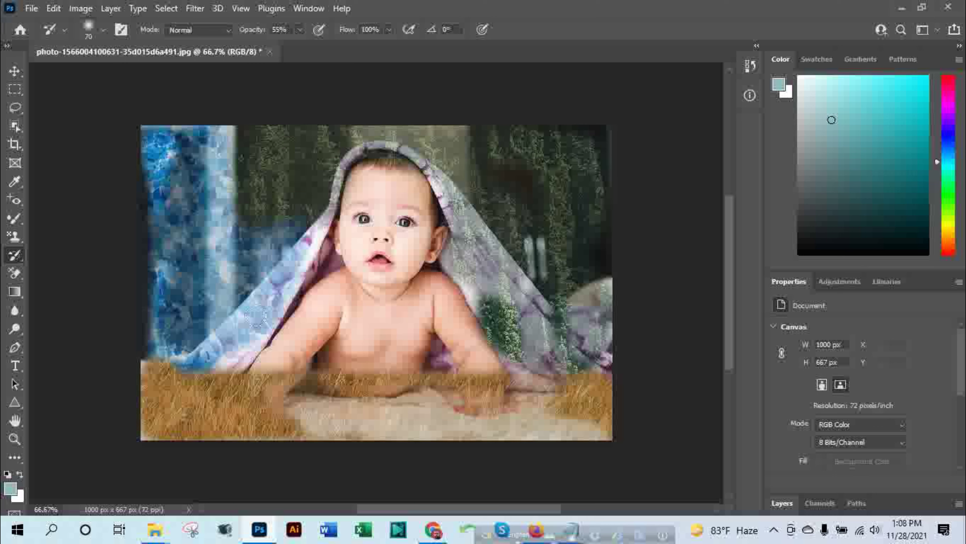
mouse_move(144, 403)
mouse_down()
mouse_move(225, 405)
mouse_move(206, 407)
mouse_move(282, 424)
mouse_move(579, 376)
mouse_move(498, 390)
mouse_up()
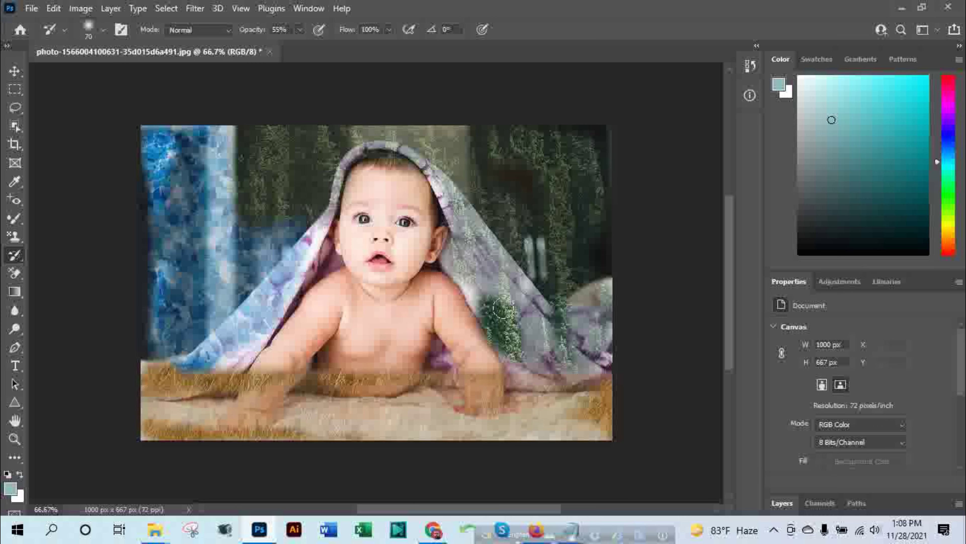
drag(574, 279, 582, 297)
drag(504, 336, 567, 305)
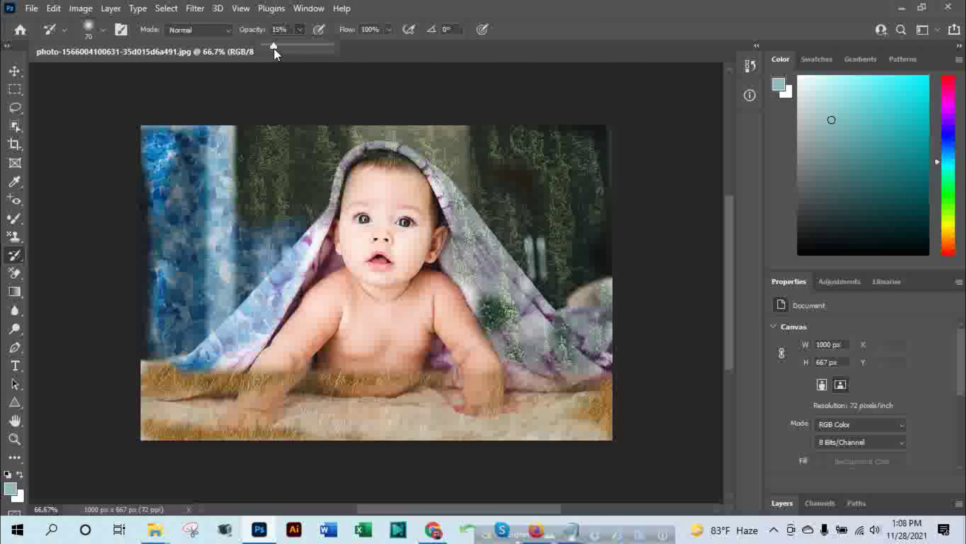
Step: Drop opacity to 15% and softly blend the rug edge back toward the original
click(535, 135)
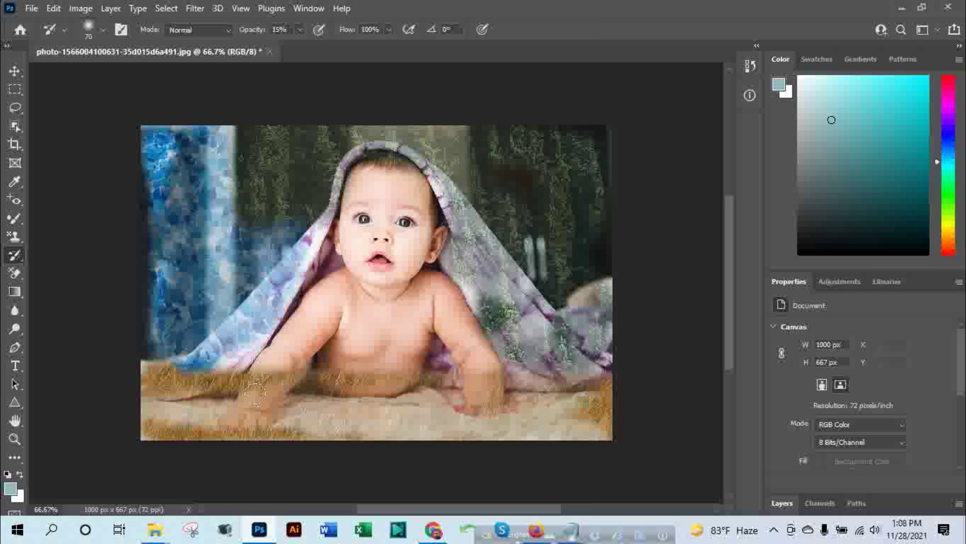
mouse_move(254, 394)
mouse_down()
mouse_move(172, 359)
mouse_move(360, 271)
mouse_move(552, 358)
mouse_up()
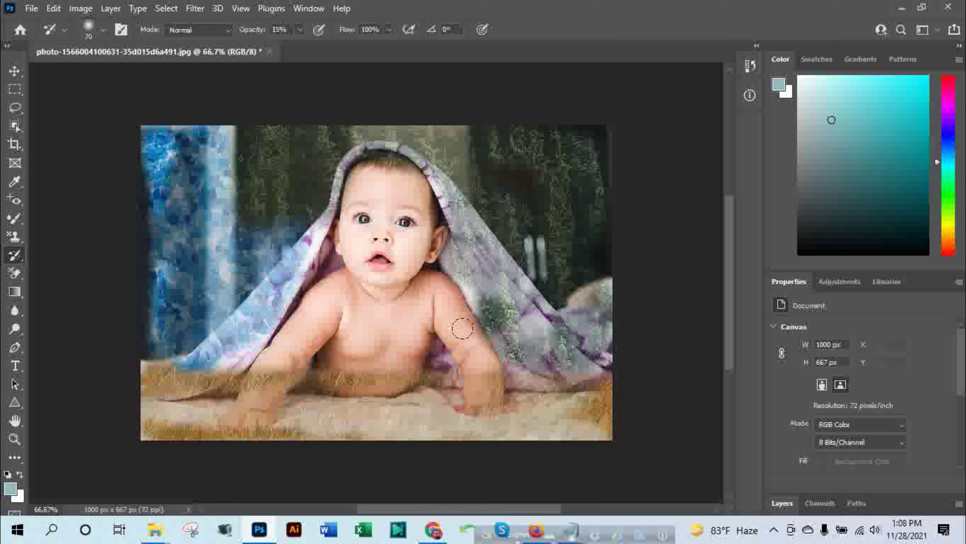
right_click(21, 255)
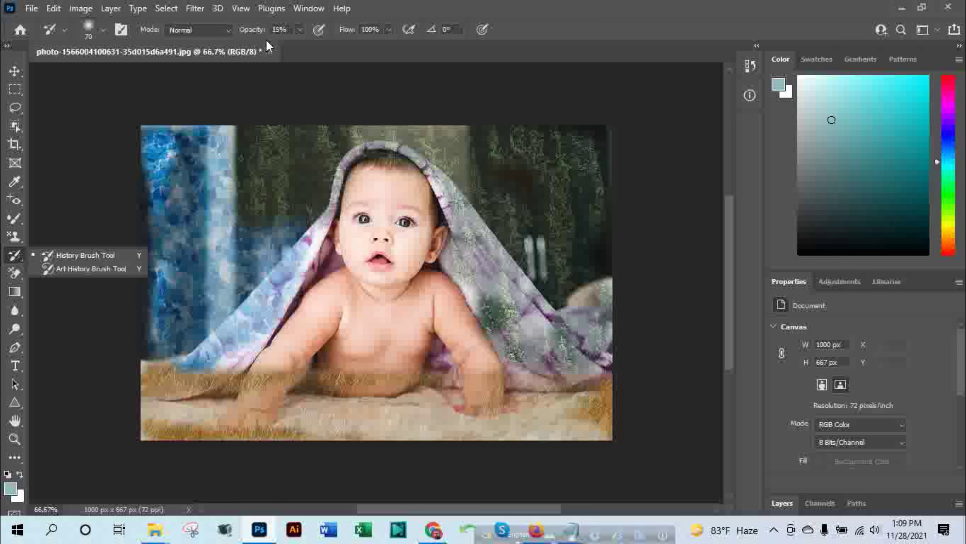
Step: Discard the baby photo and open IMG_20190630_220307-removebg-preview.jpg from Recent files
click(271, 53)
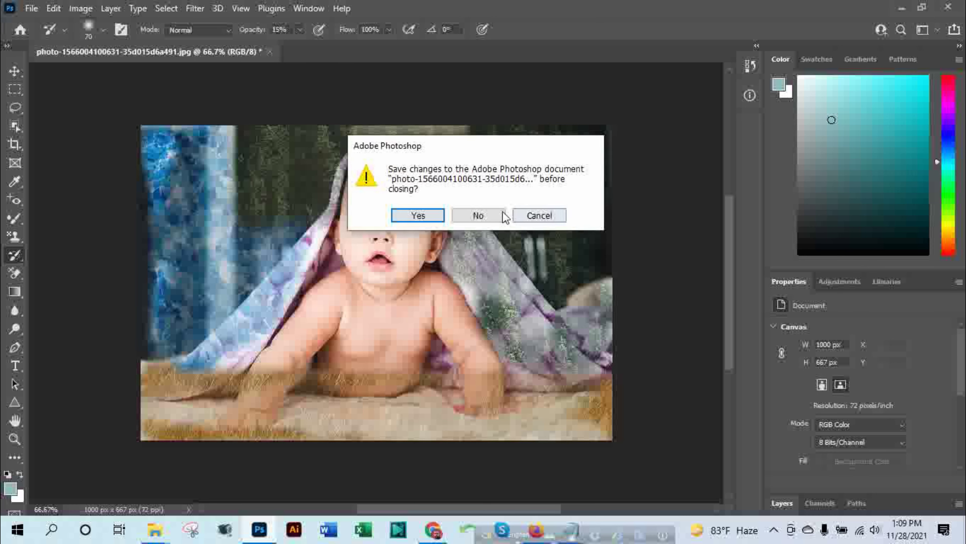
click(491, 215)
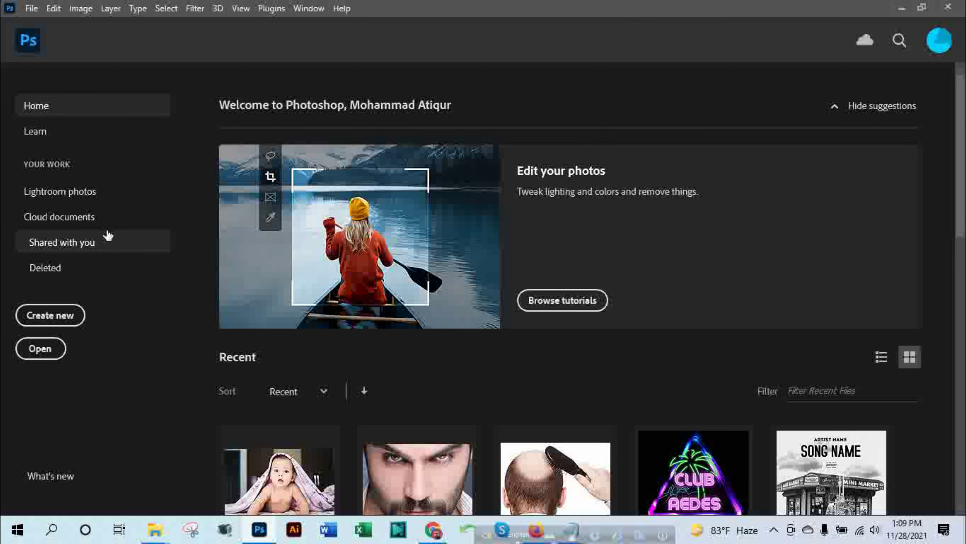
scroll(563, 371, down, 2)
scroll(734, 424, down, 4)
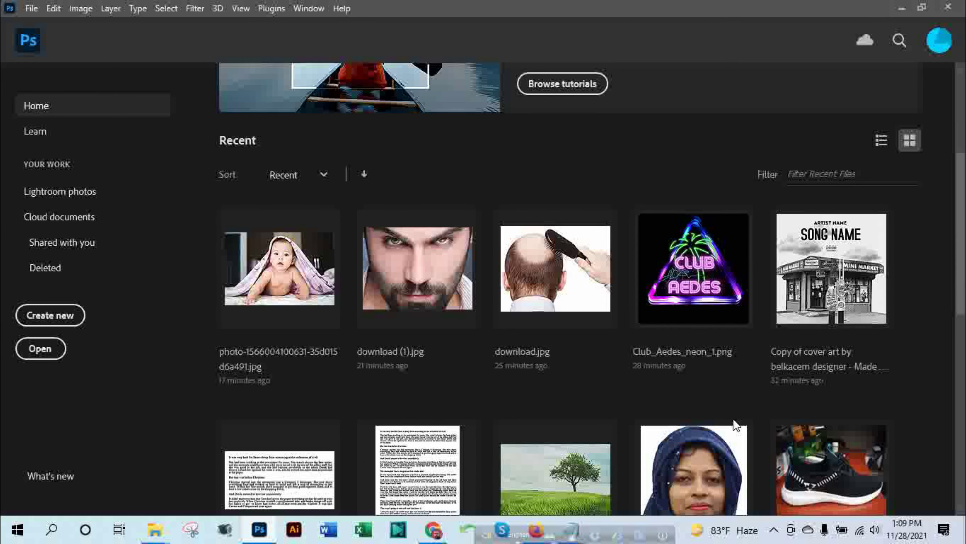
scroll(733, 423, down, 4)
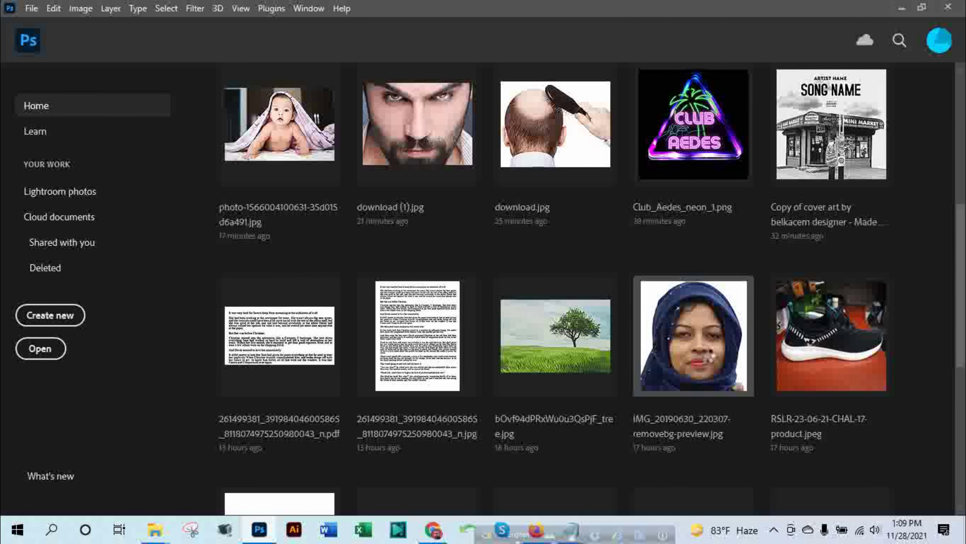
click(694, 335)
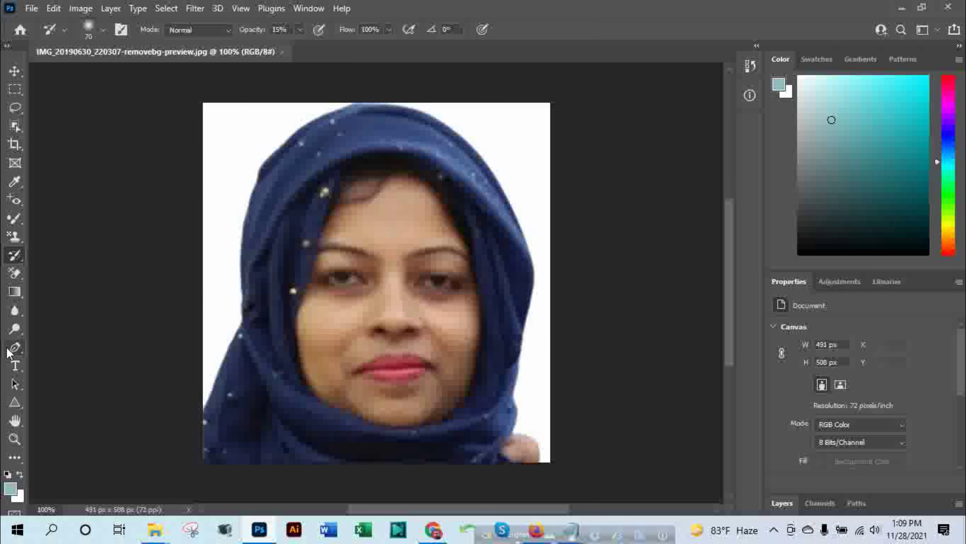
Step: Switch to the Art History Brush and smear the portrait into blue, white and brown swirls
right_click(18, 257)
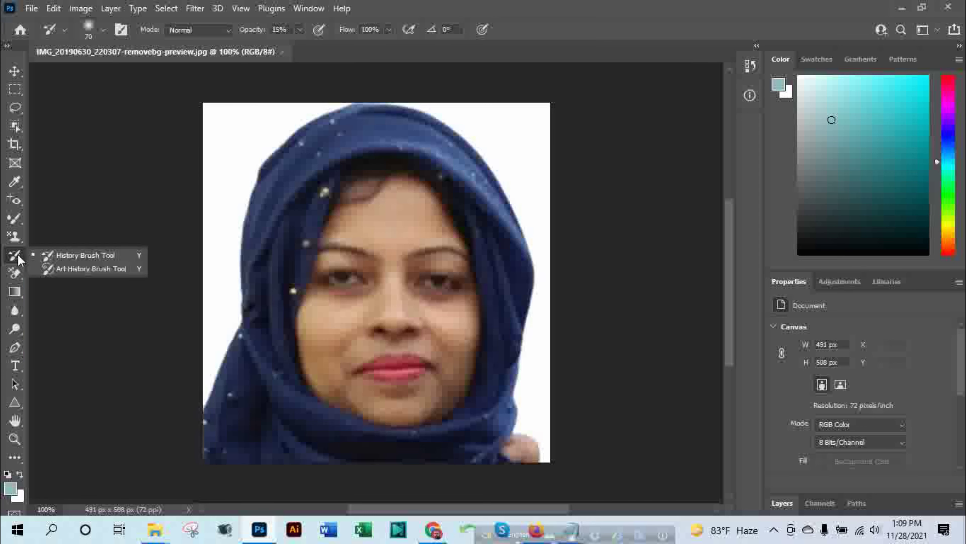
click(83, 270)
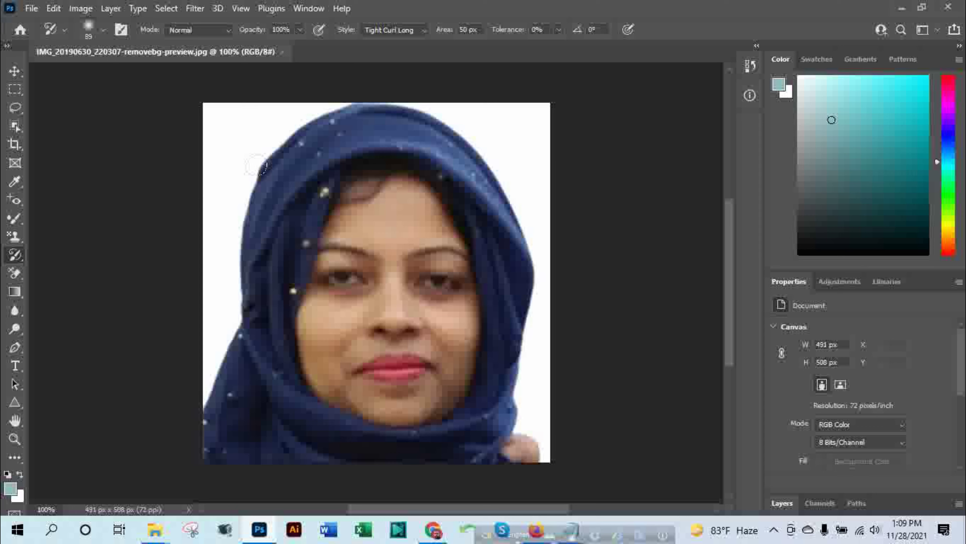
drag(256, 165, 365, 236)
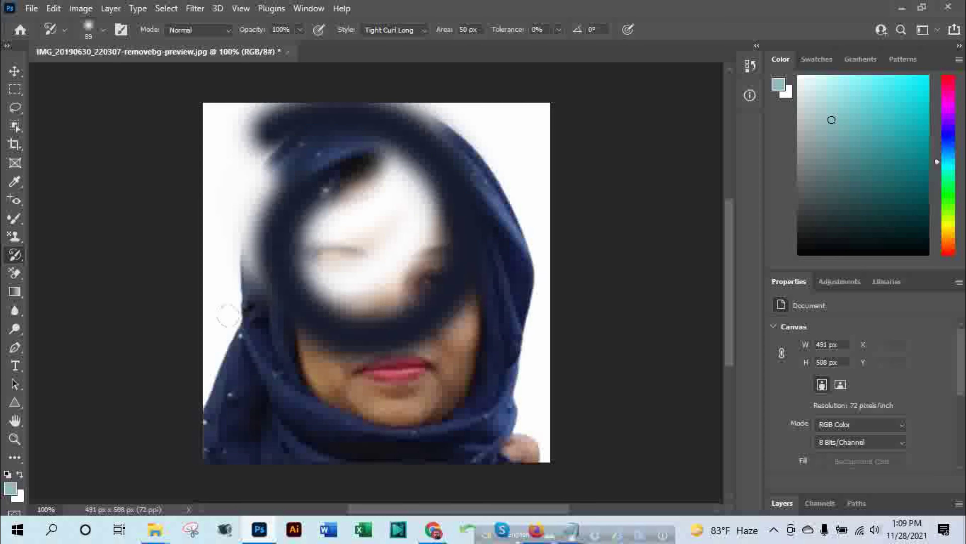
mouse_move(229, 315)
mouse_down()
mouse_move(237, 362)
mouse_move(353, 392)
mouse_up()
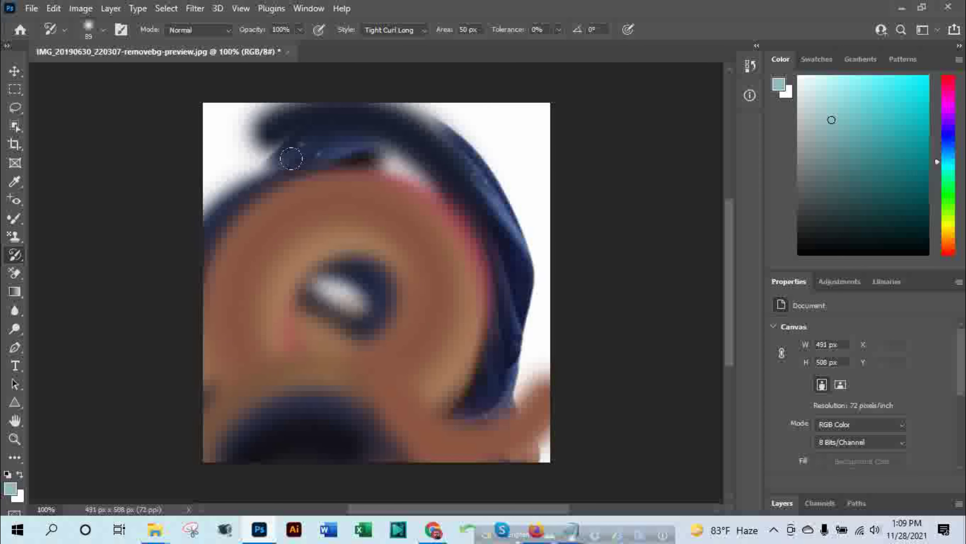
drag(291, 158, 474, 194)
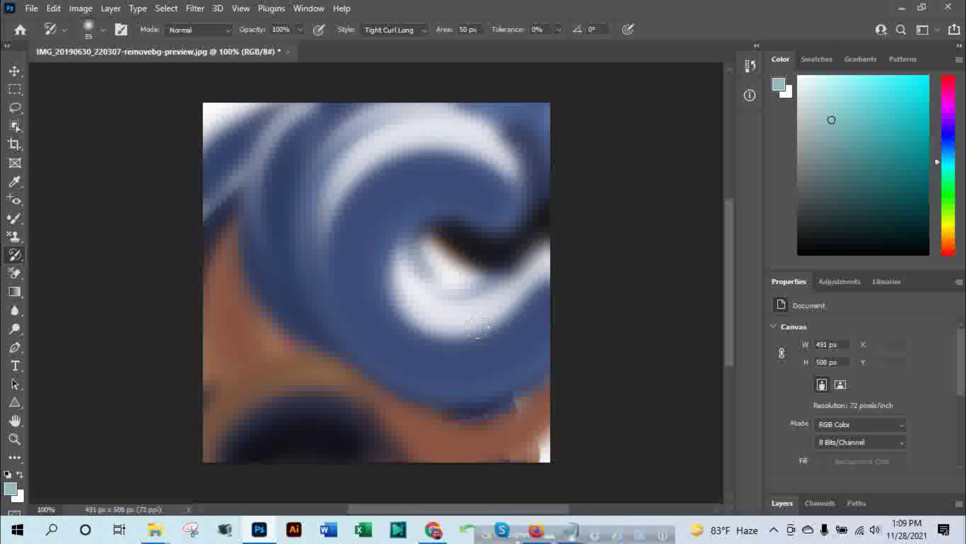
mouse_move(478, 325)
mouse_down()
mouse_move(479, 360)
mouse_move(313, 290)
mouse_move(274, 266)
mouse_move(267, 244)
mouse_up()
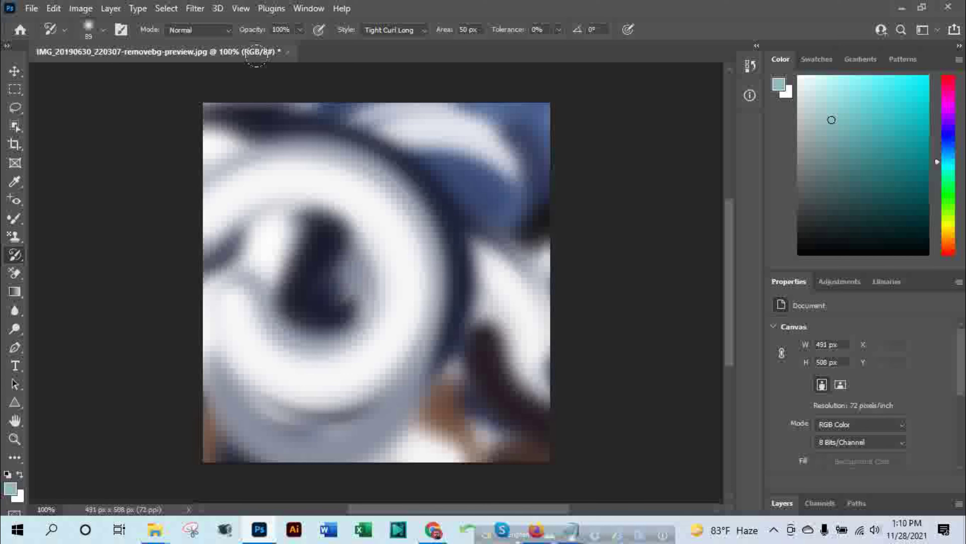
Step: Set stroke opacity to 53% and repaint part of the image with fainter strokes
click(300, 30)
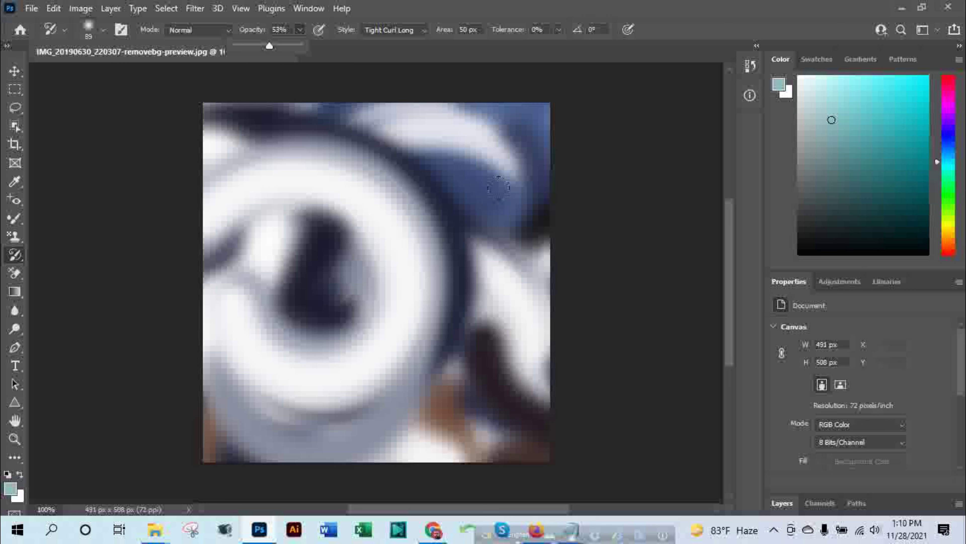
click(395, 228)
mouse_move(344, 342)
mouse_down()
mouse_move(281, 264)
mouse_move(287, 187)
mouse_up()
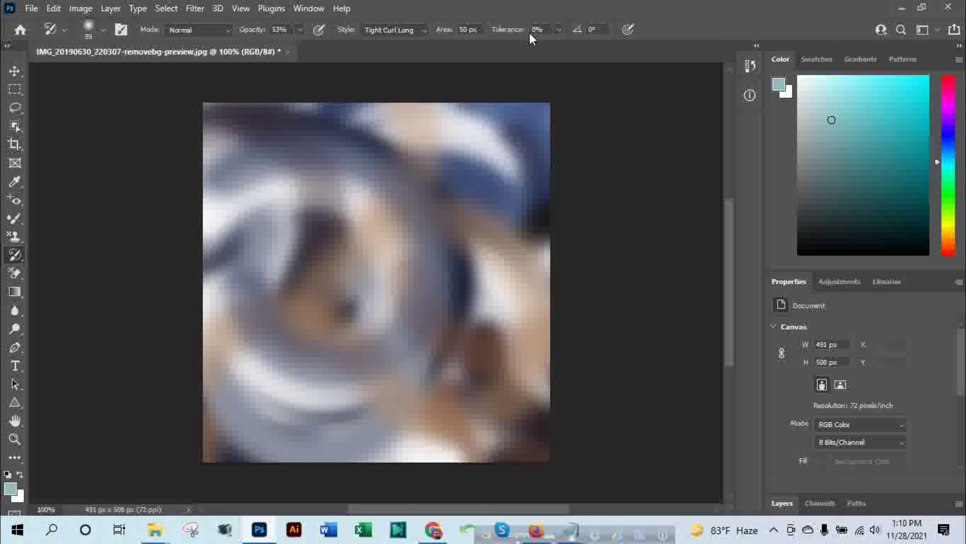
Step: Raise tolerance to 34% and dab strokes across the lower-left, middle and right areas
click(559, 30)
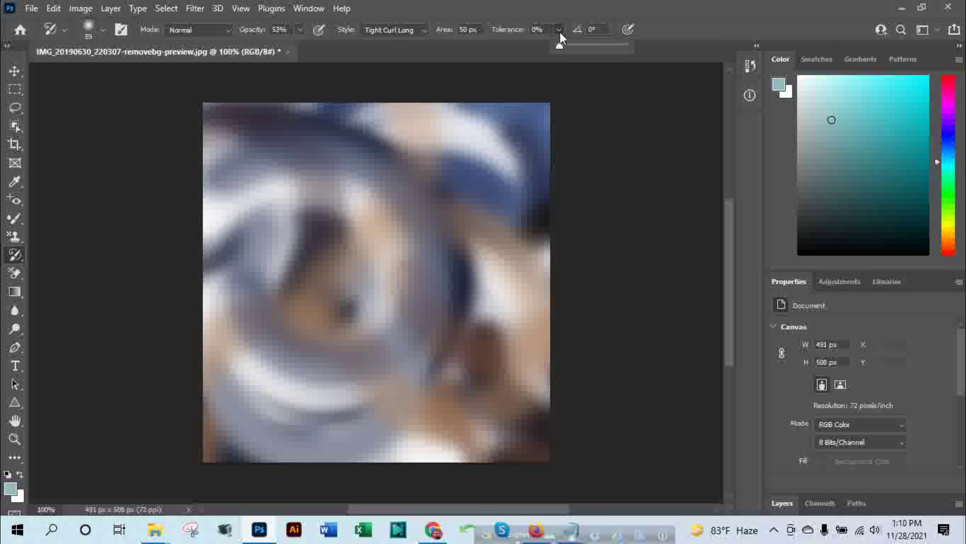
drag(571, 46, 582, 46)
click(409, 154)
click(279, 353)
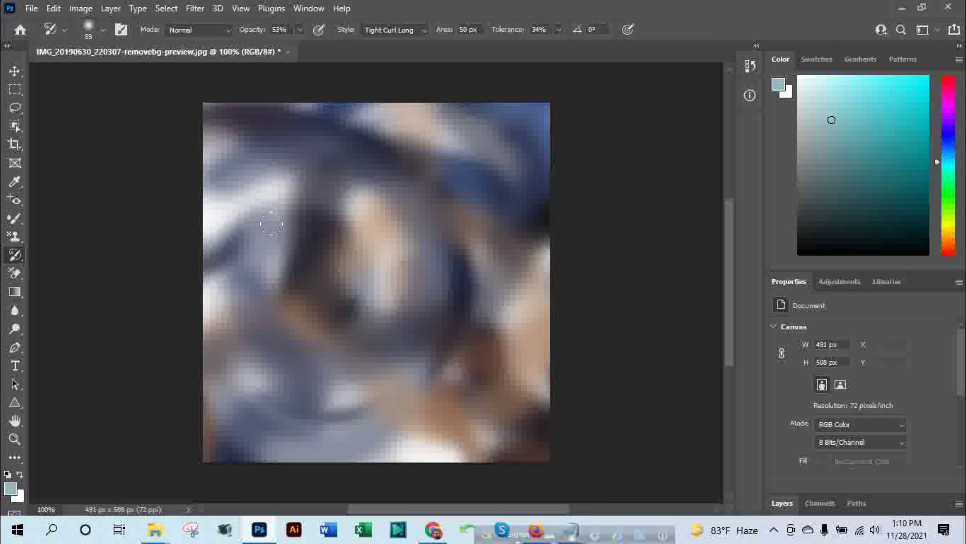
click(414, 198)
click(433, 239)
click(459, 320)
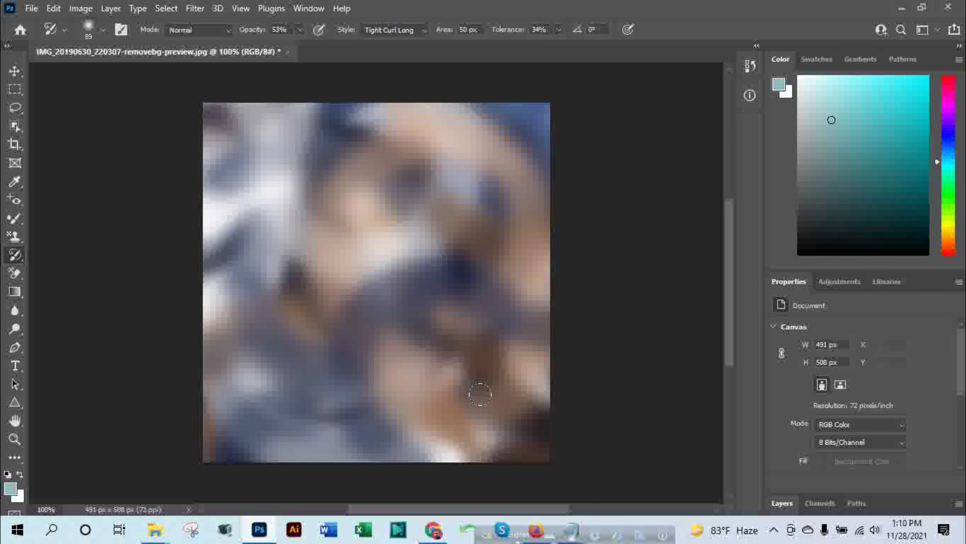
click(477, 391)
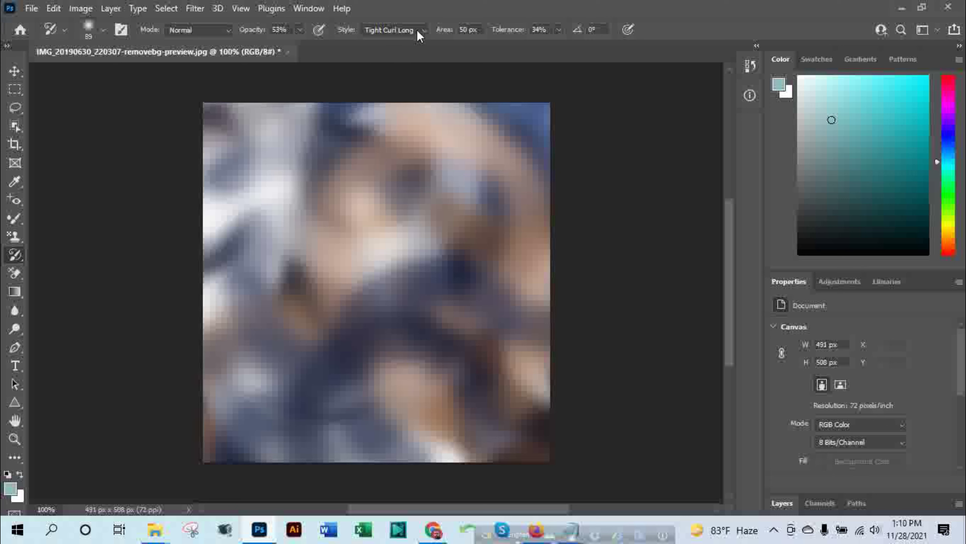
Step: Repaint with Tight Medium, then Tight Long, then Dab stroke styles
click(424, 30)
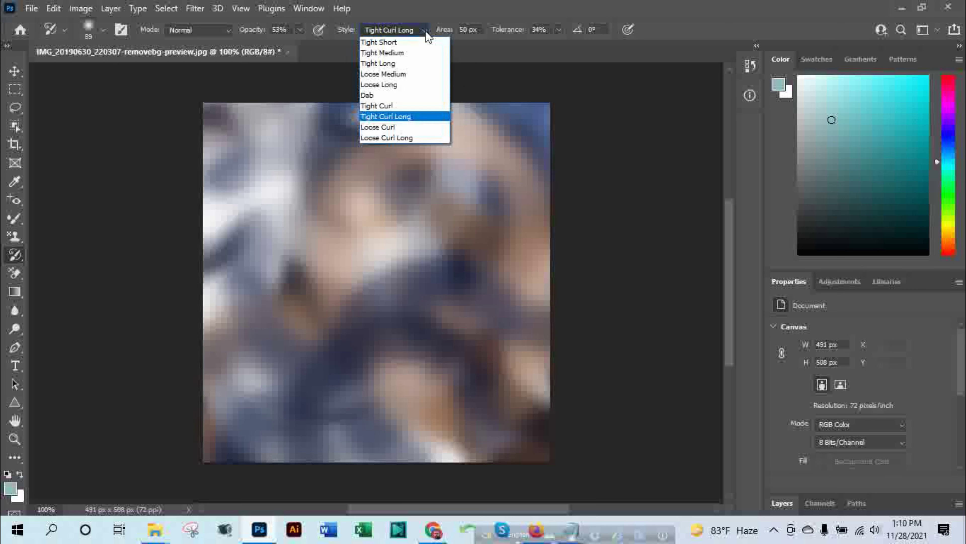
click(394, 53)
drag(302, 123, 443, 254)
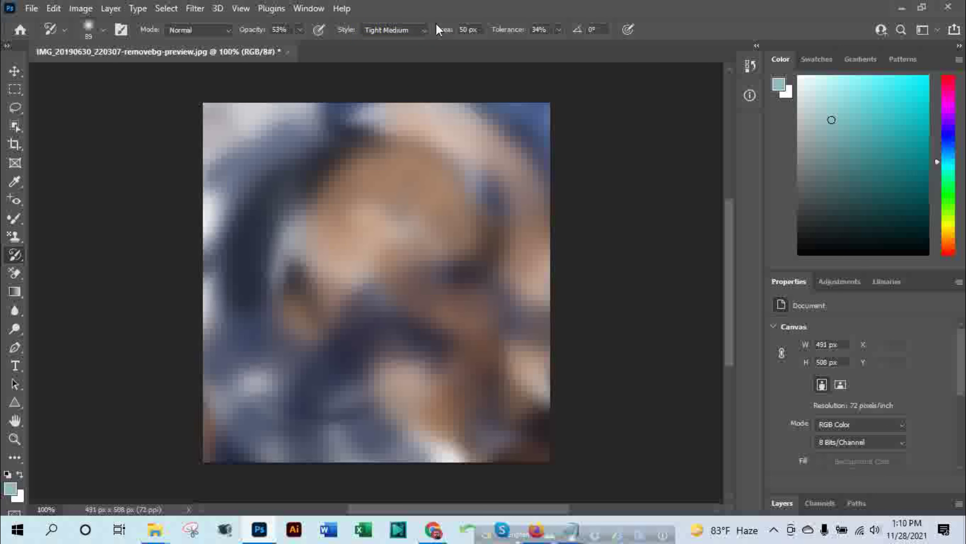
click(423, 30)
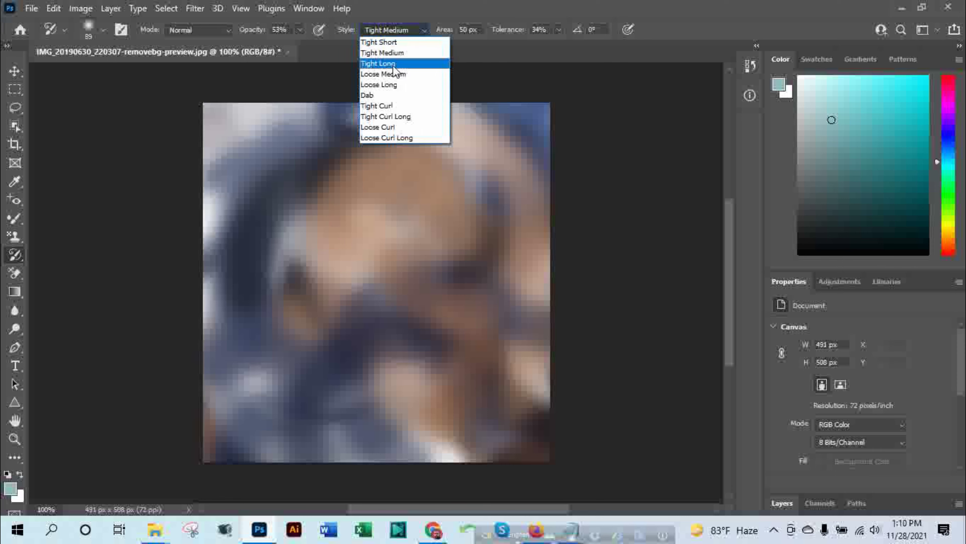
click(393, 64)
drag(287, 87, 282, 325)
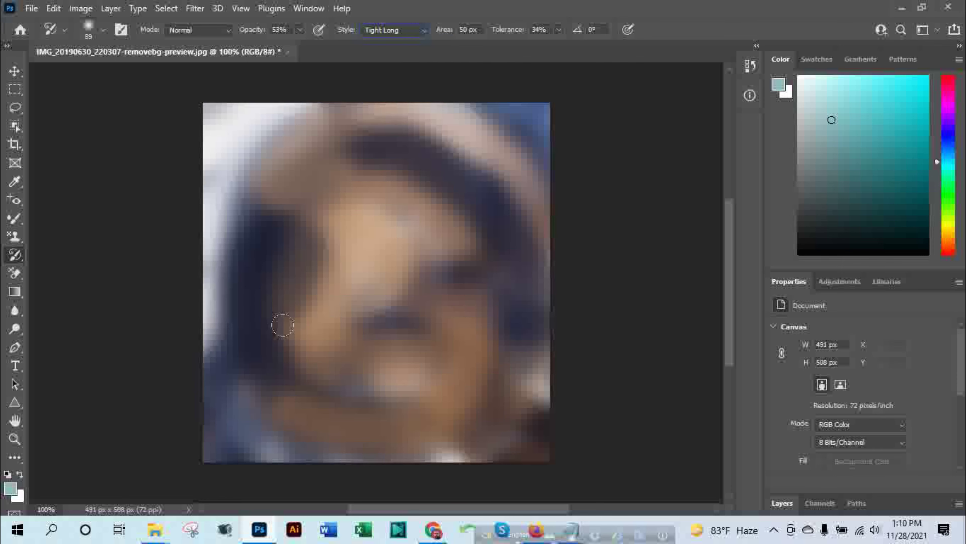
click(416, 30)
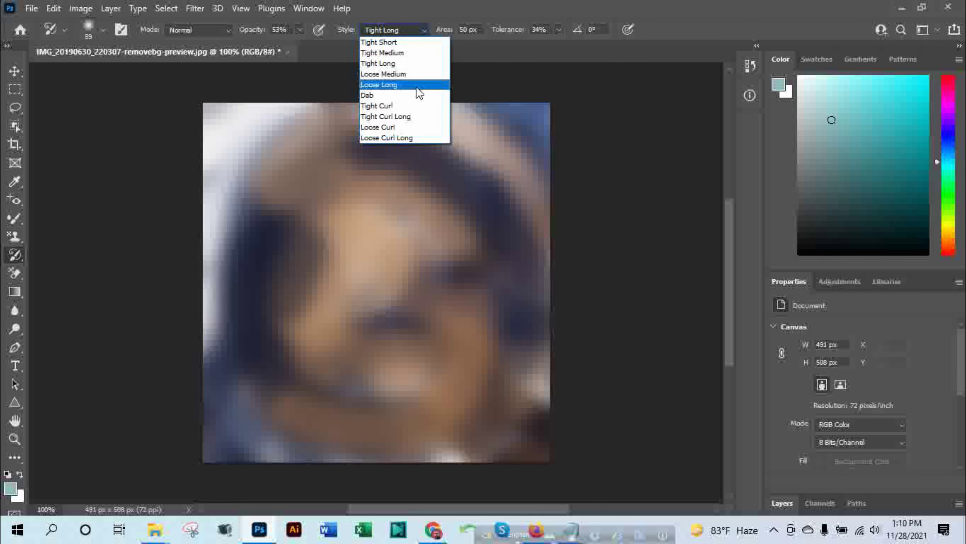
click(383, 98)
drag(459, 134, 382, 238)
drag(335, 300, 434, 334)
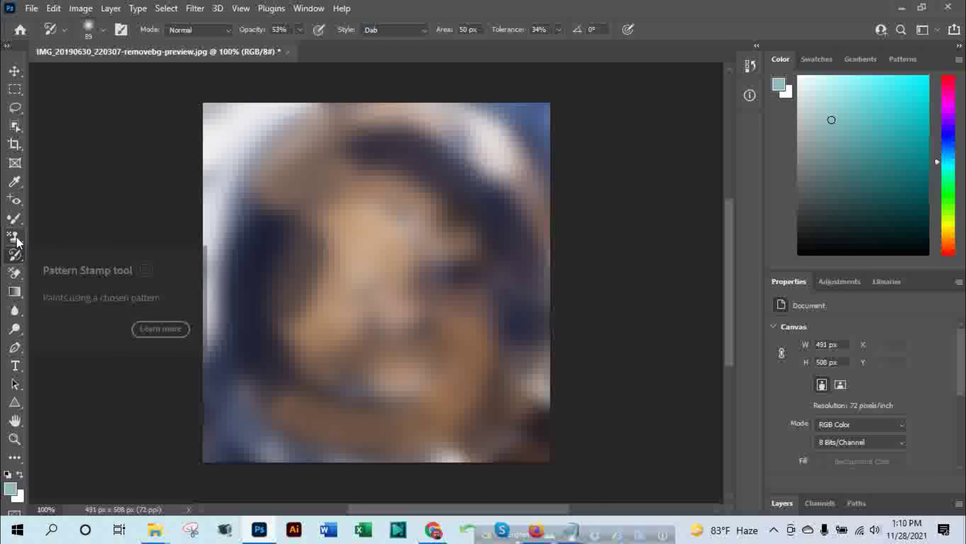
Step: Switch to the History Brush Tool and restore the lips, eye area and a hair streak
right_click(16, 261)
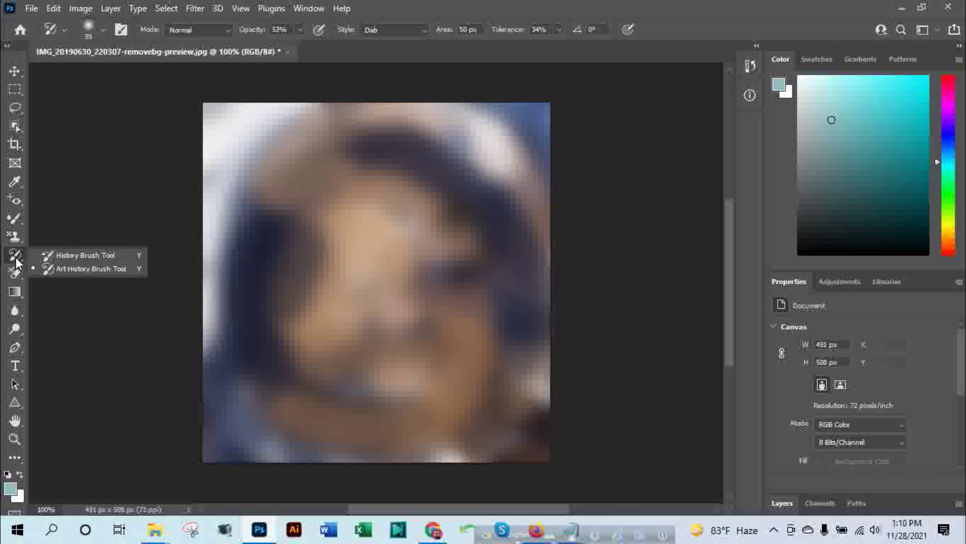
click(96, 258)
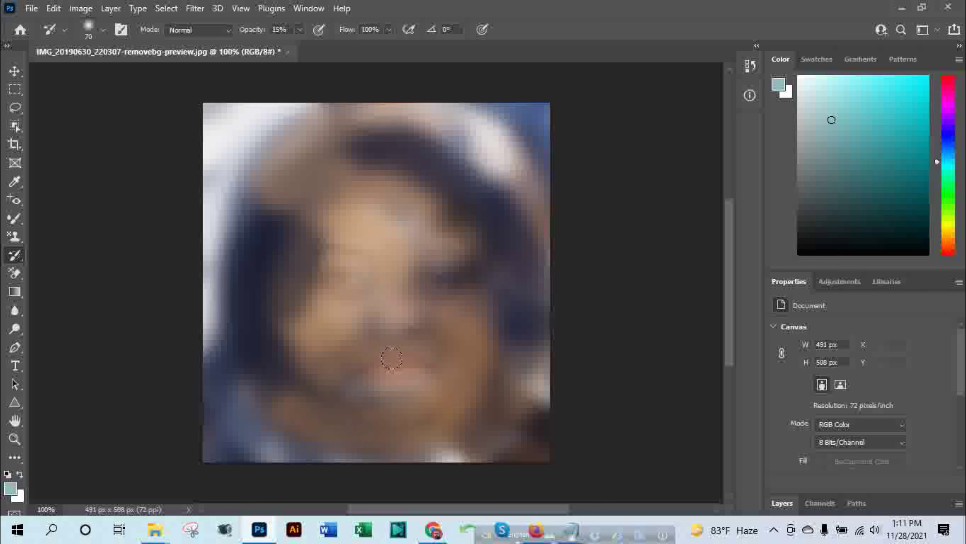
drag(391, 358, 408, 378)
drag(471, 275, 437, 274)
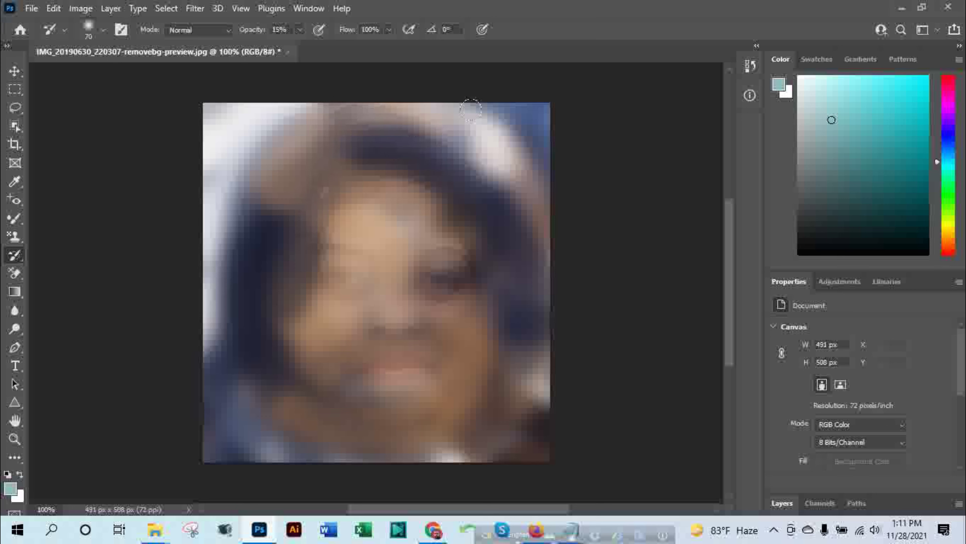
mouse_move(472, 101)
mouse_down()
mouse_move(505, 261)
mouse_move(261, 331)
mouse_move(268, 453)
mouse_move(231, 369)
mouse_move(276, 185)
mouse_move(250, 180)
mouse_move(307, 229)
mouse_move(383, 222)
mouse_move(535, 260)
mouse_up()
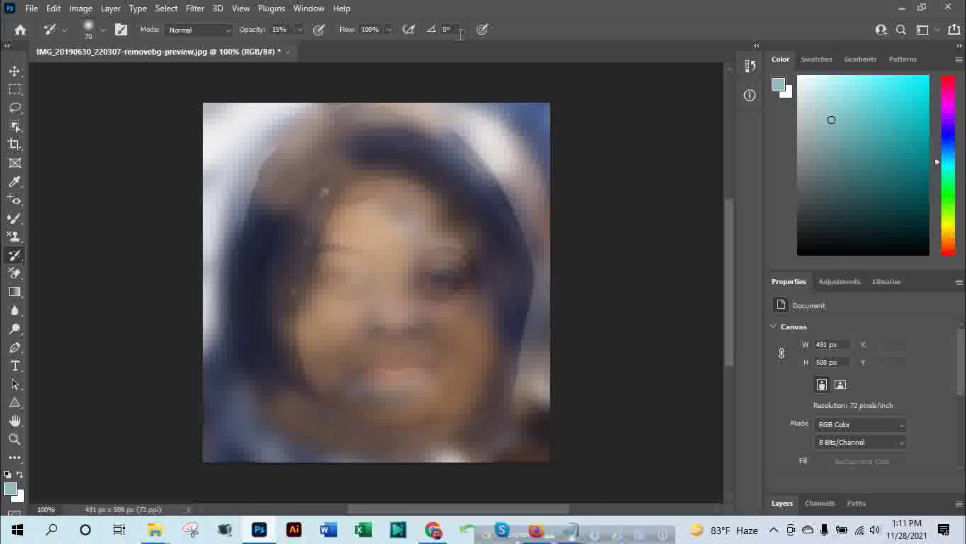
Step: Lower flow to 58% and restore detail around the left and right eyes
click(388, 32)
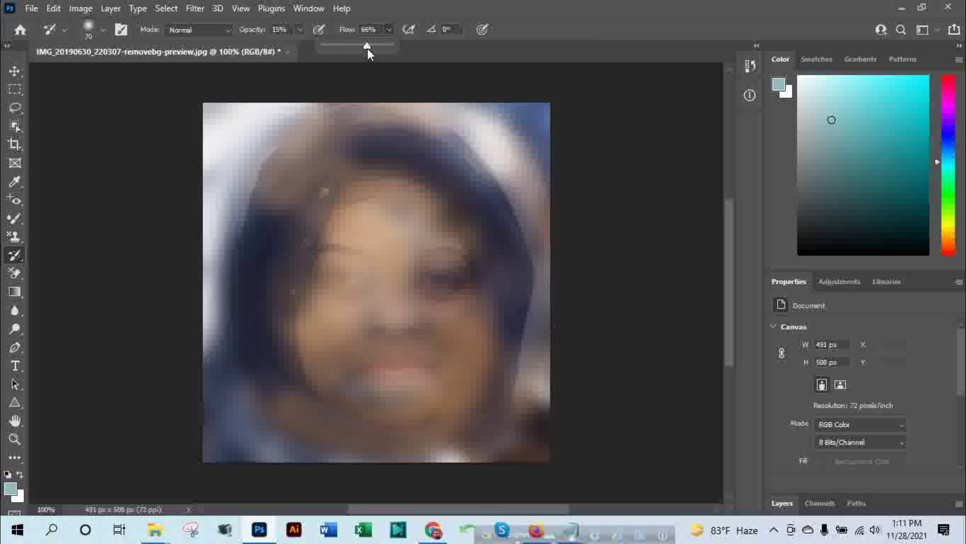
drag(367, 49, 362, 50)
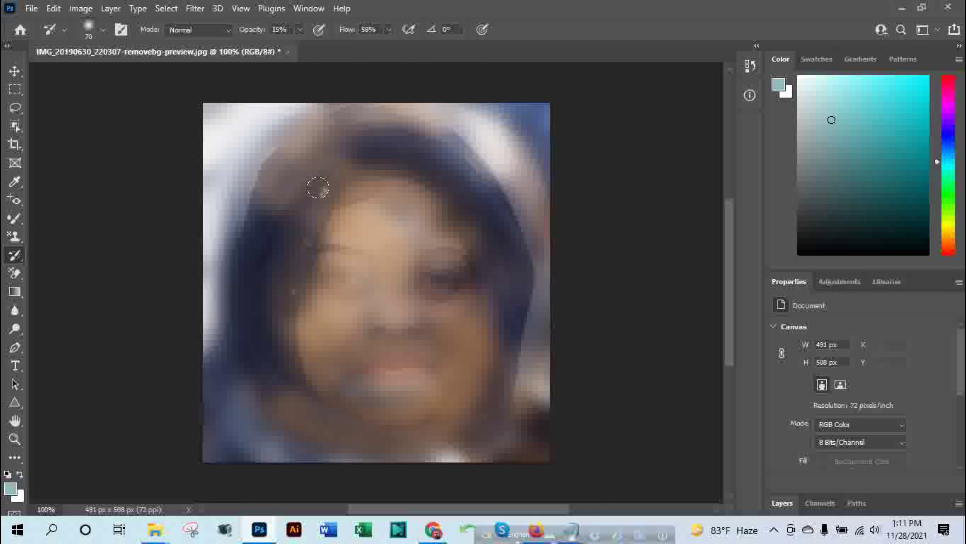
mouse_move(363, 260)
mouse_down()
mouse_move(342, 272)
mouse_move(345, 250)
mouse_up()
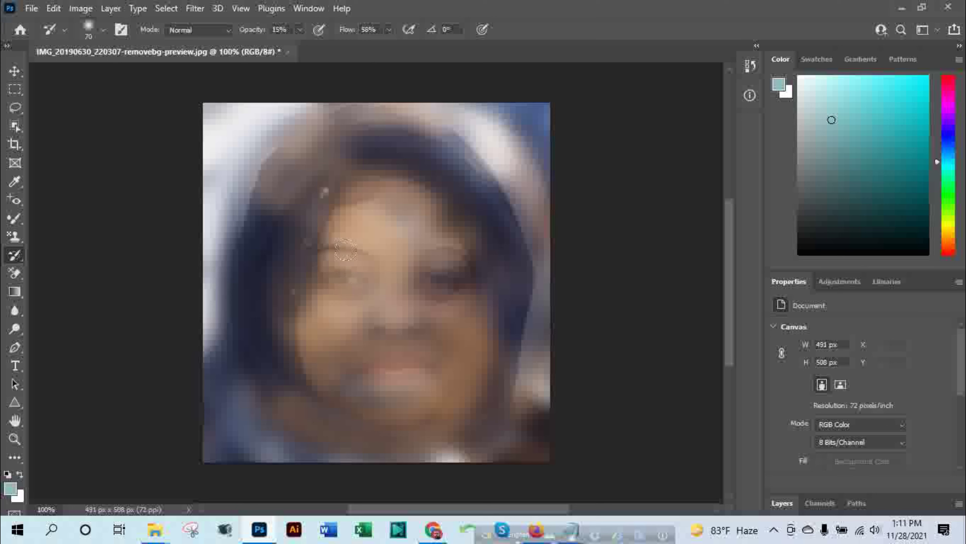
drag(464, 280, 468, 274)
Step: With the Art History Brush, add painterly strokes along the face's right edge and upper-right hair
right_click(16, 257)
click(93, 269)
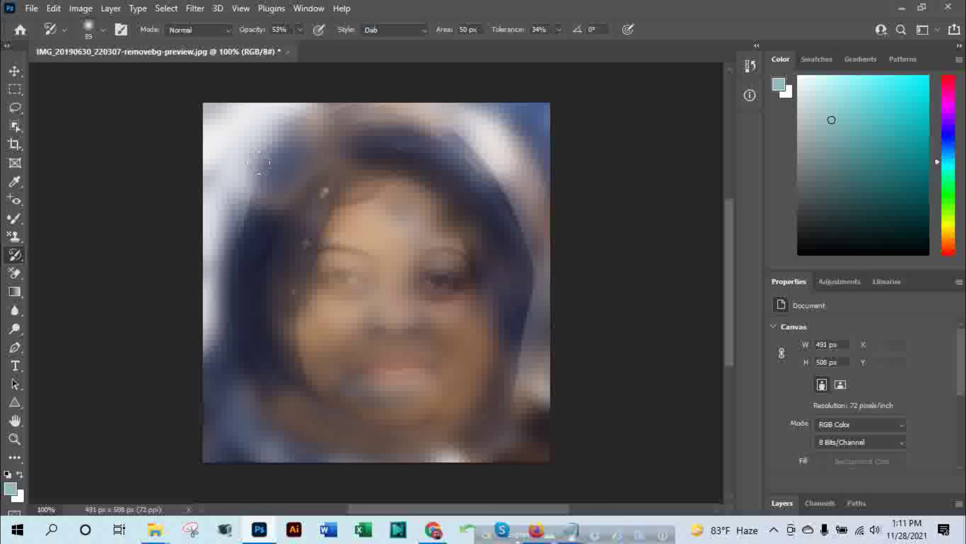
drag(525, 342, 576, 332)
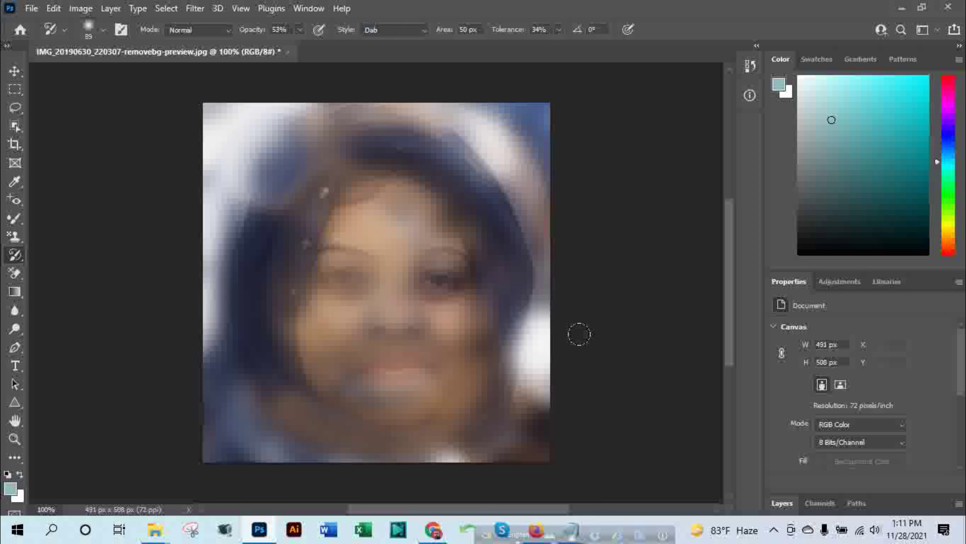
drag(483, 130, 441, 189)
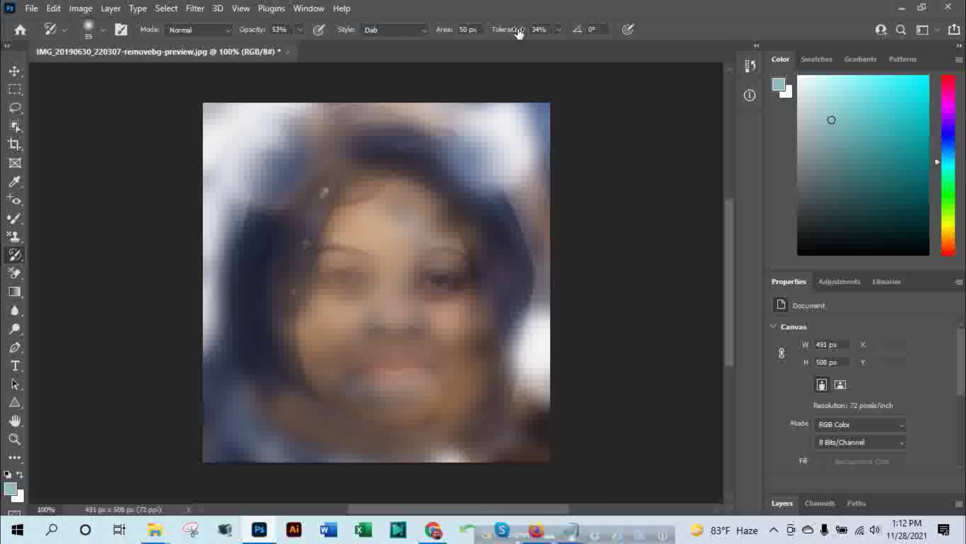
Step: Set the stroke style to Tight Short, then switch to the History Brush Tool
click(424, 29)
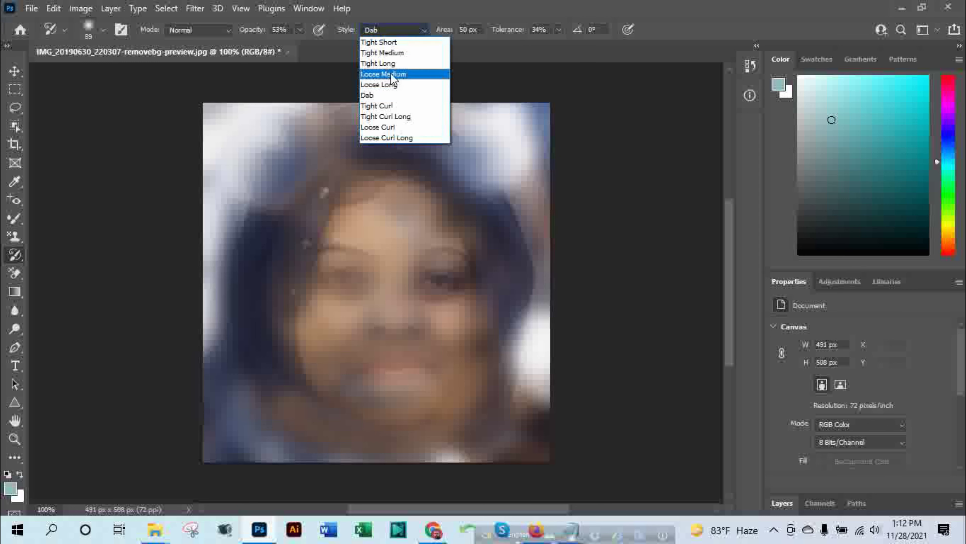
click(388, 44)
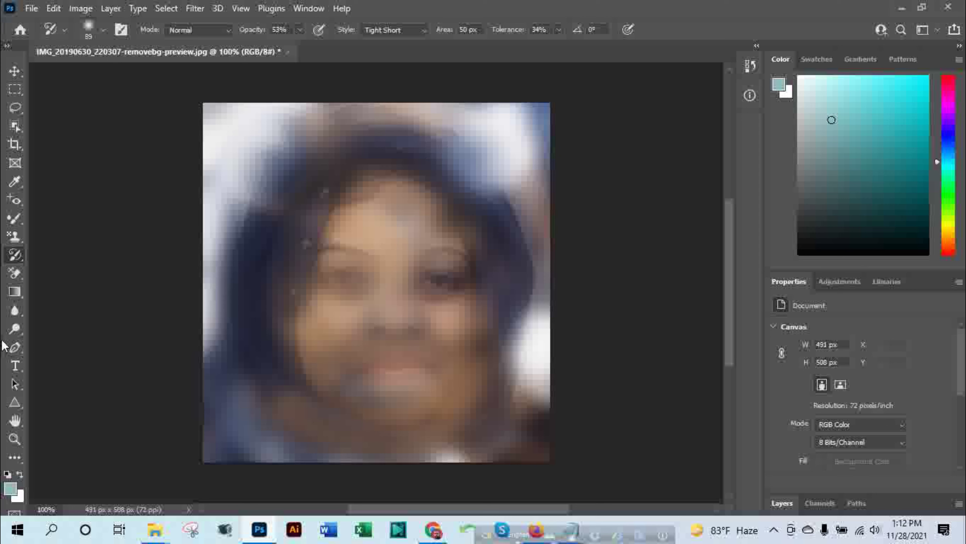
right_click(14, 255)
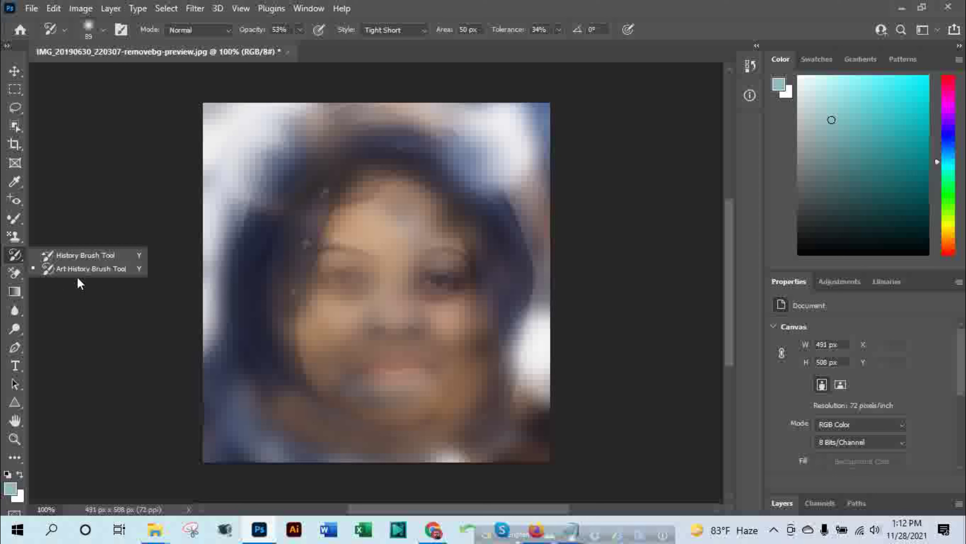
click(93, 255)
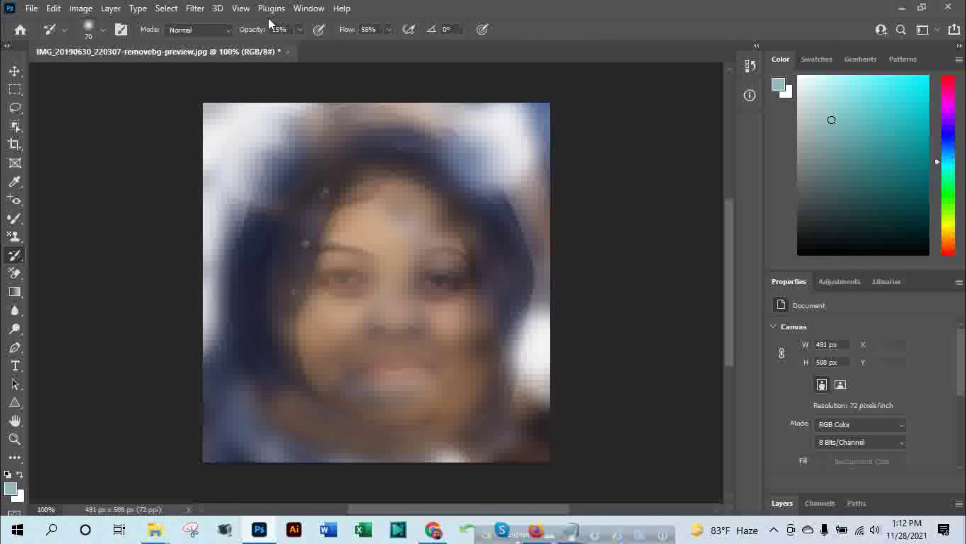
Step: At 100% opacity, restore sharp detail in both eyes, the left brow and the red lips
click(299, 30)
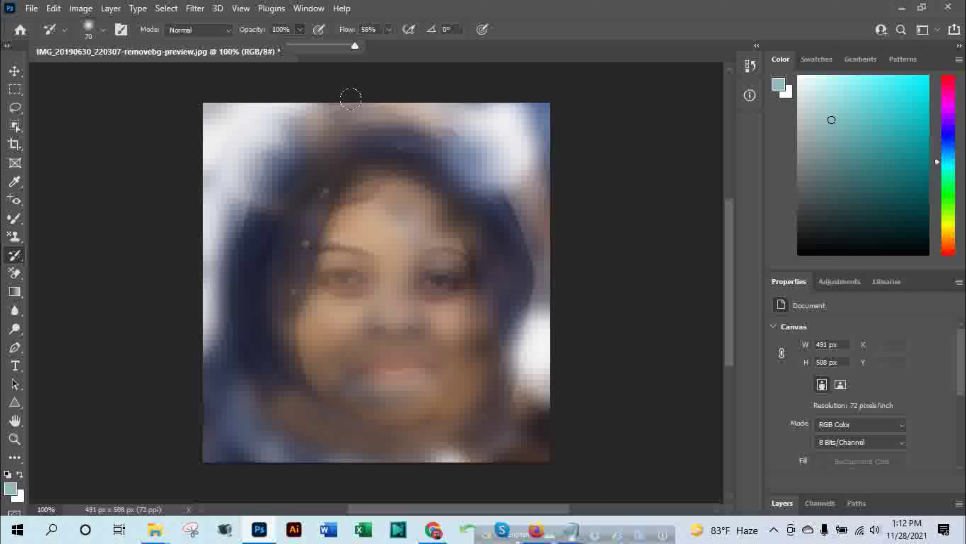
drag(321, 232, 362, 270)
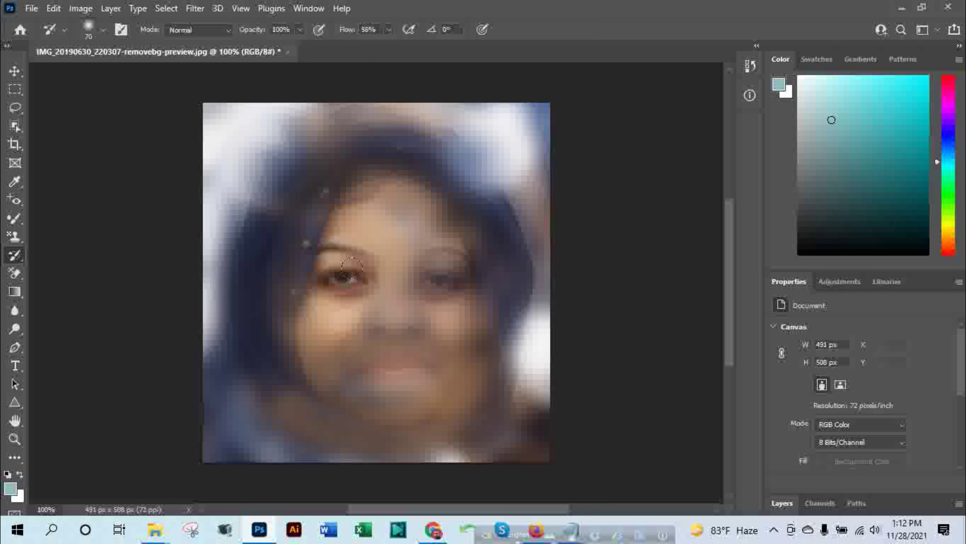
drag(513, 264, 426, 281)
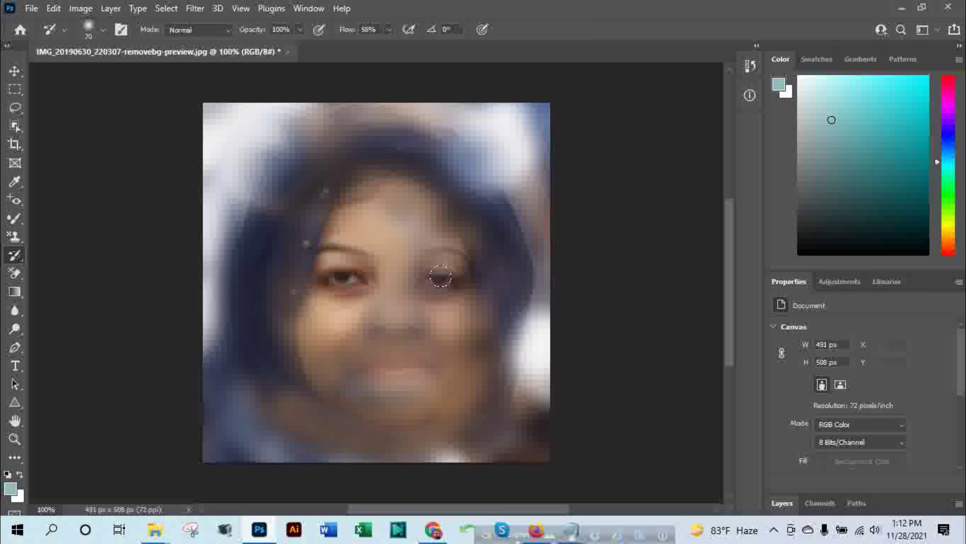
mouse_move(375, 366)
mouse_down()
mouse_move(422, 360)
mouse_move(401, 360)
mouse_up()
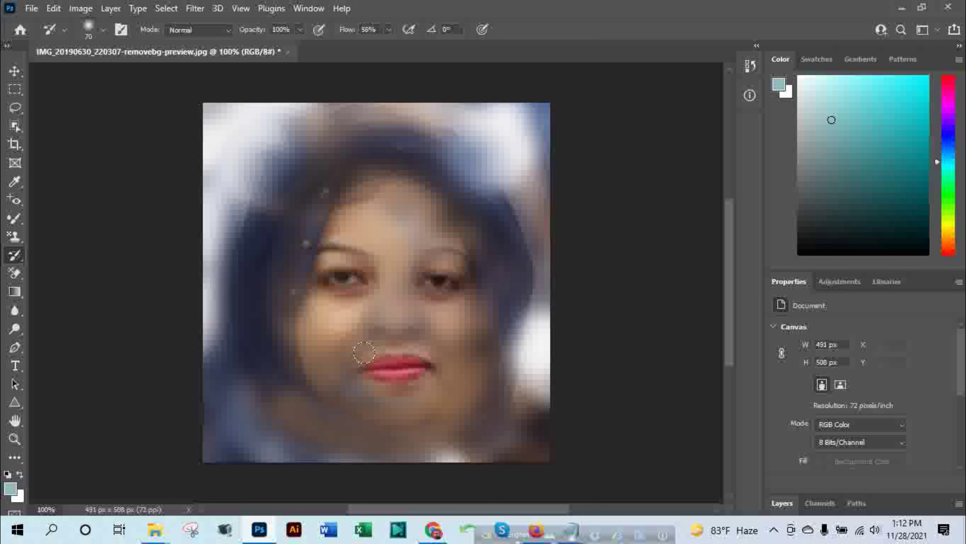
drag(366, 354, 415, 353)
Step: Restore the hair down the left and across the top, the nose, and the right eyebrow
mouse_move(336, 136)
mouse_down()
mouse_move(298, 214)
mouse_move(286, 345)
mouse_up()
mouse_move(329, 159)
mouse_down()
mouse_move(406, 151)
mouse_move(515, 275)
mouse_move(547, 290)
mouse_up()
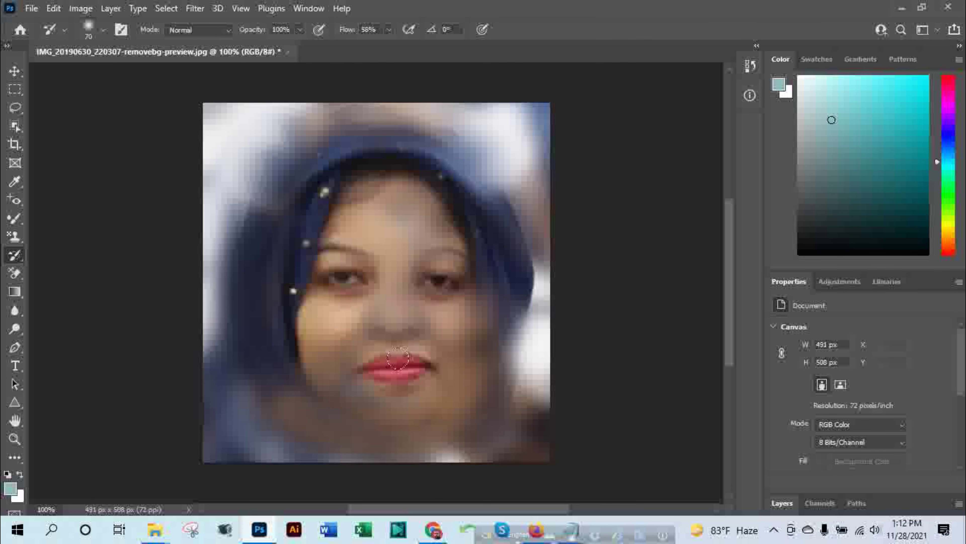
drag(381, 290, 387, 297)
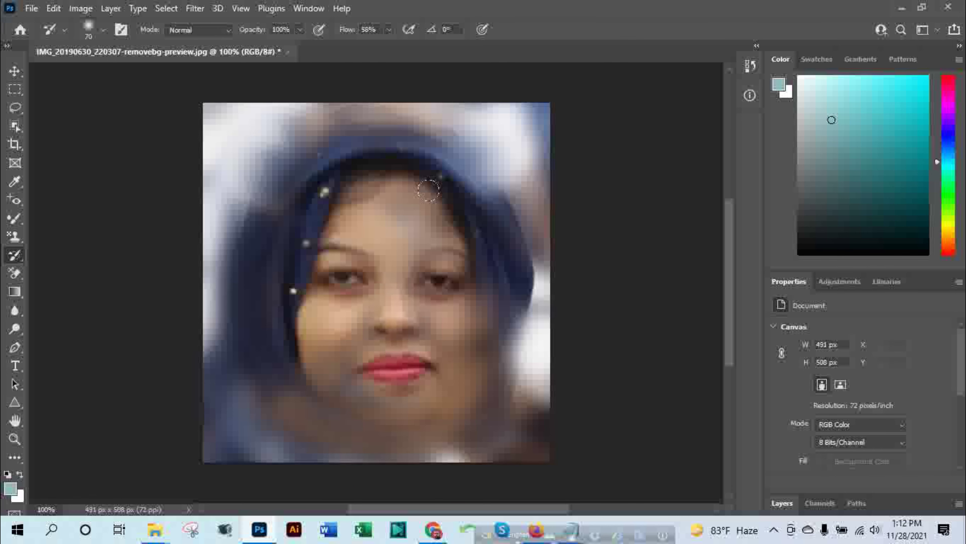
drag(390, 233, 357, 230)
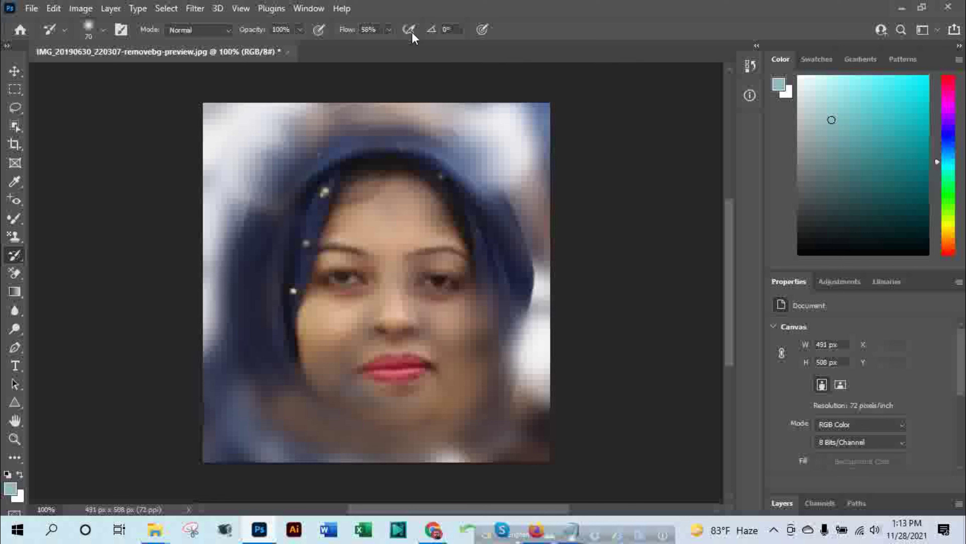
Step: Switch to the Art History Brush with the Loose Long stroke style
right_click(15, 255)
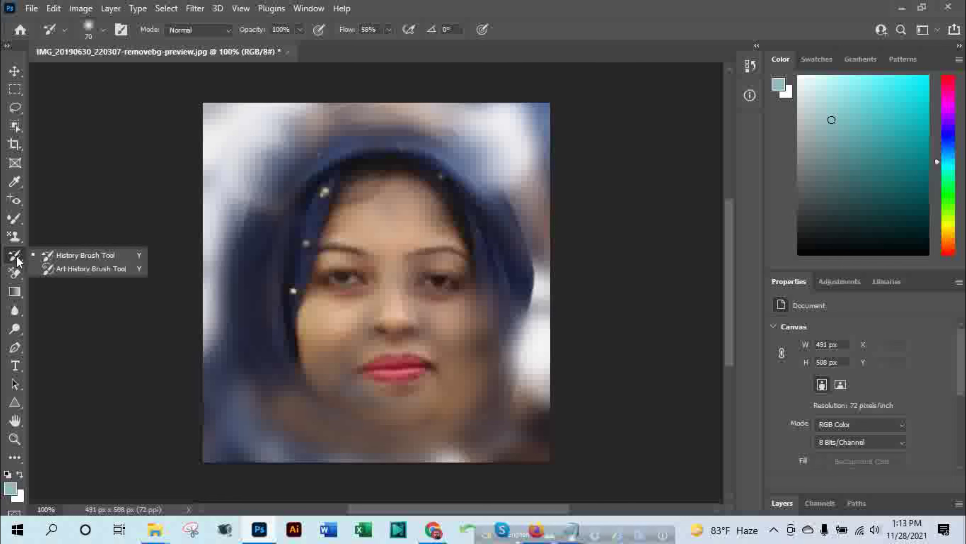
click(80, 269)
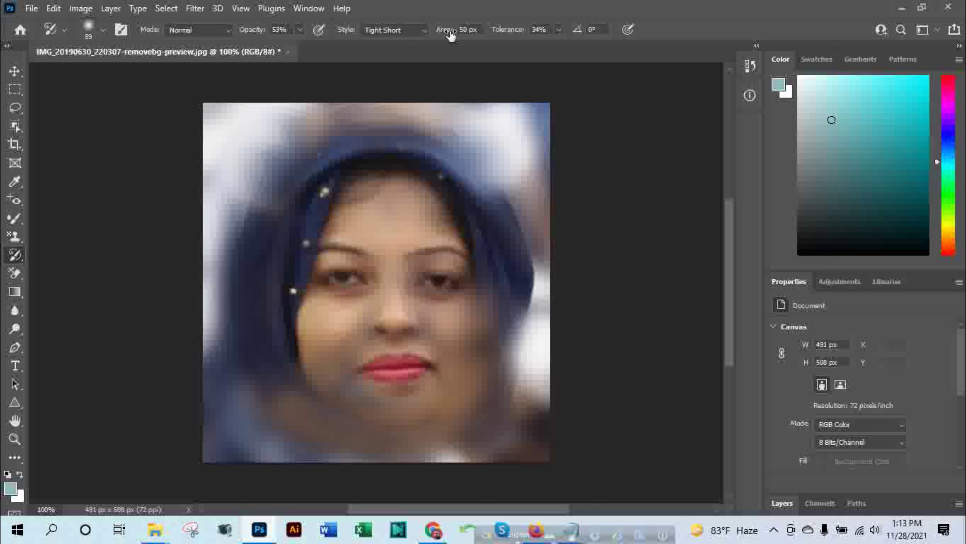
click(420, 32)
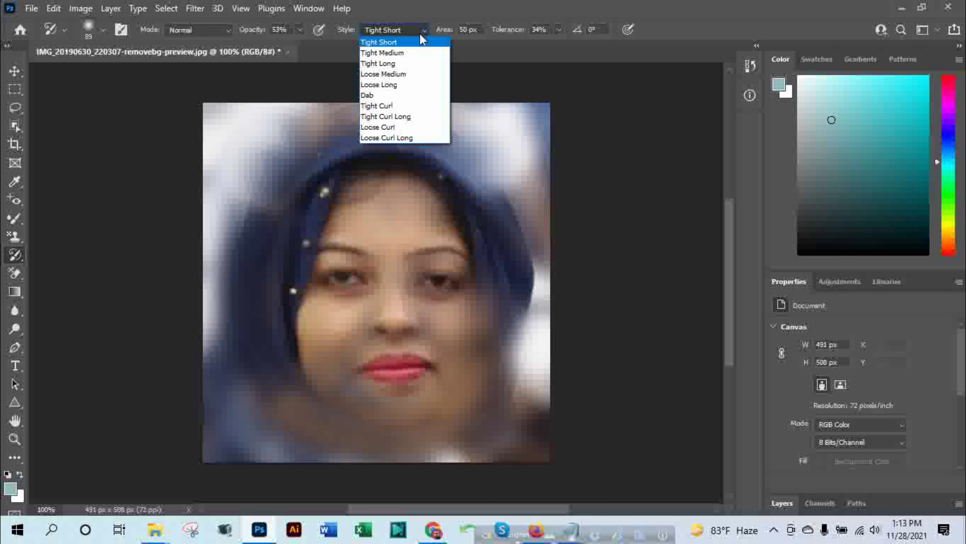
click(394, 81)
Step: Smear the top, left and right hair into loose long painterly strokes
mouse_move(441, 149)
mouse_down()
mouse_move(294, 293)
mouse_move(309, 345)
mouse_up()
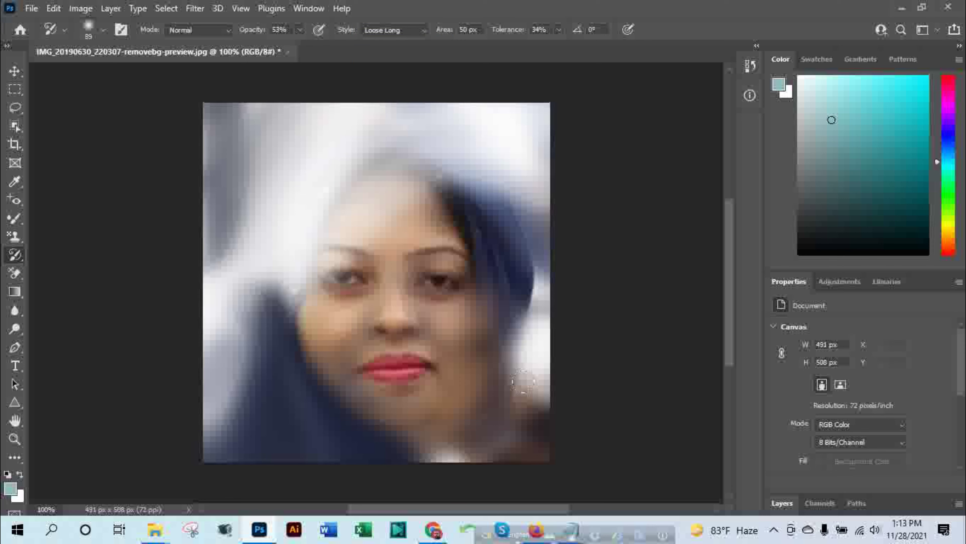
drag(590, 375, 469, 342)
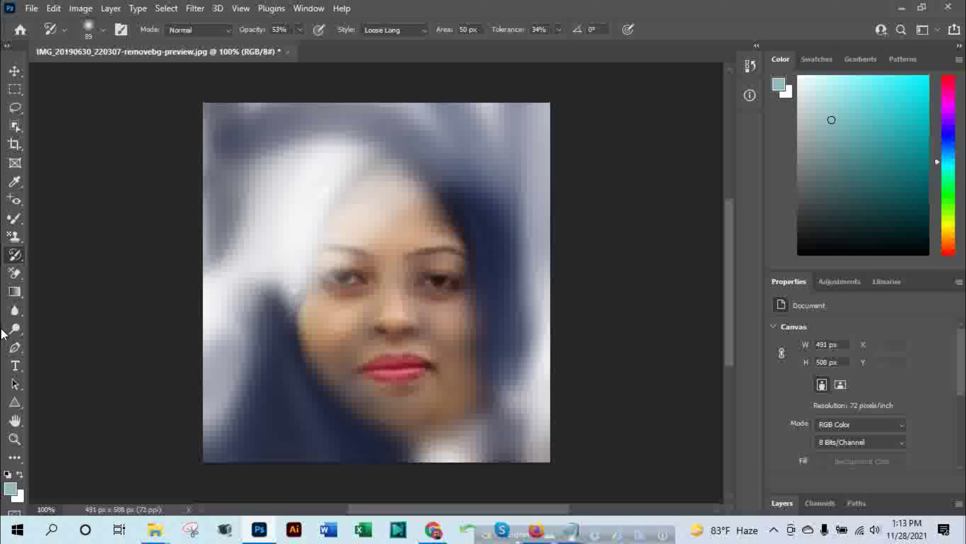
right_click(13, 262)
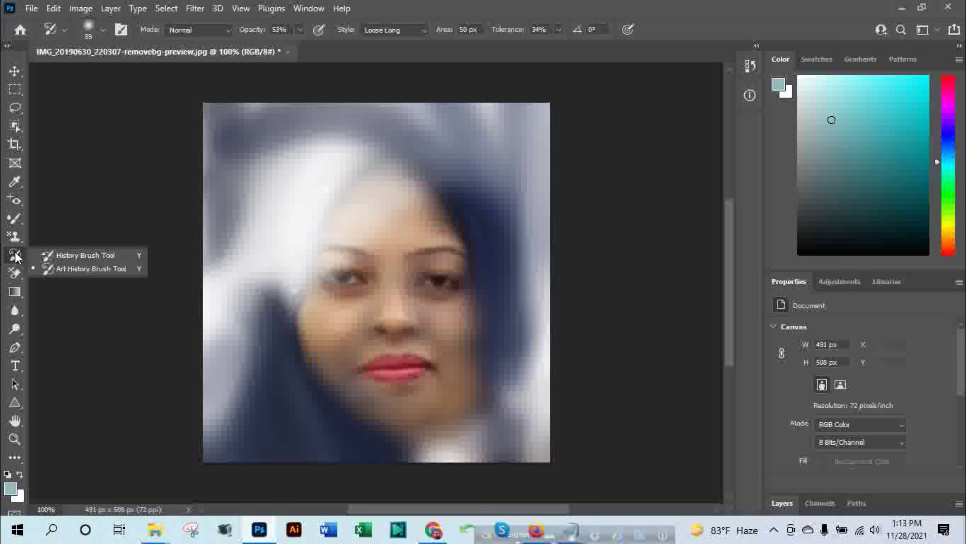
Step: Paint the left and right eyes back to sharp detail with the History Brush
click(82, 255)
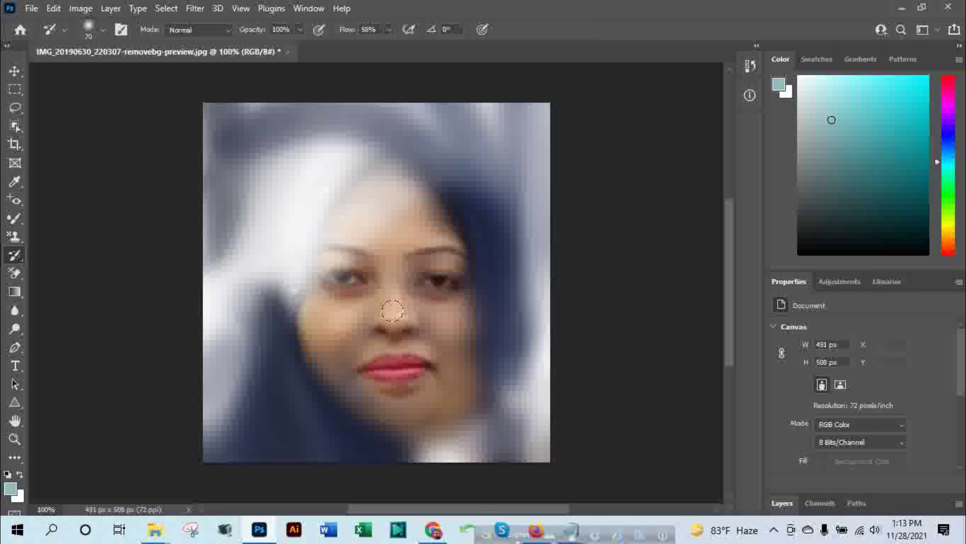
drag(340, 268, 339, 279)
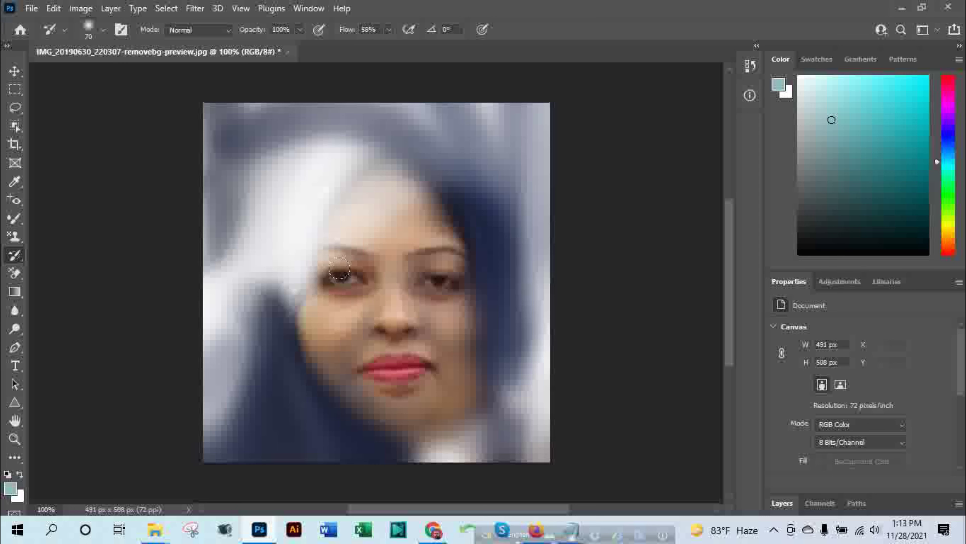
drag(453, 262, 438, 276)
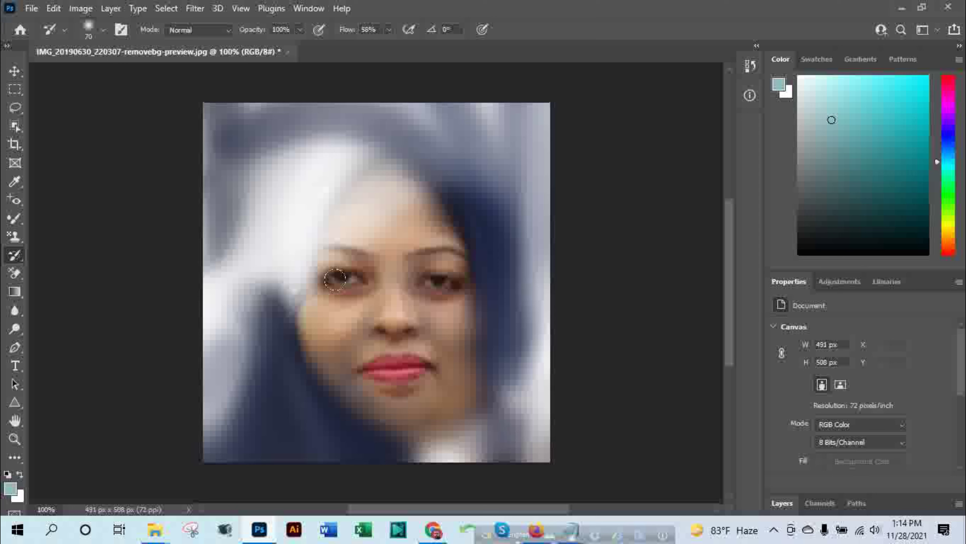
Step: Save a PNG copy of the portrait to this computer with default PNG options
click(32, 10)
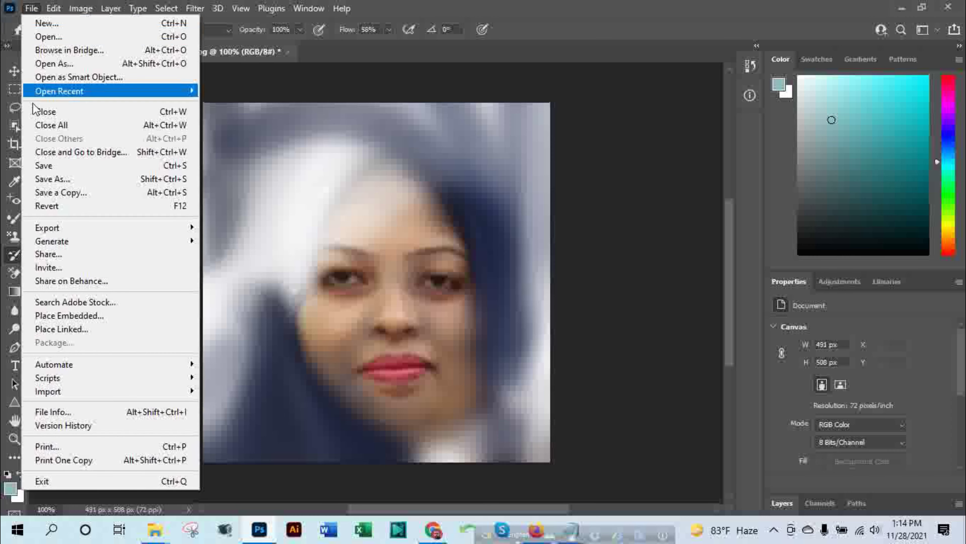
click(57, 193)
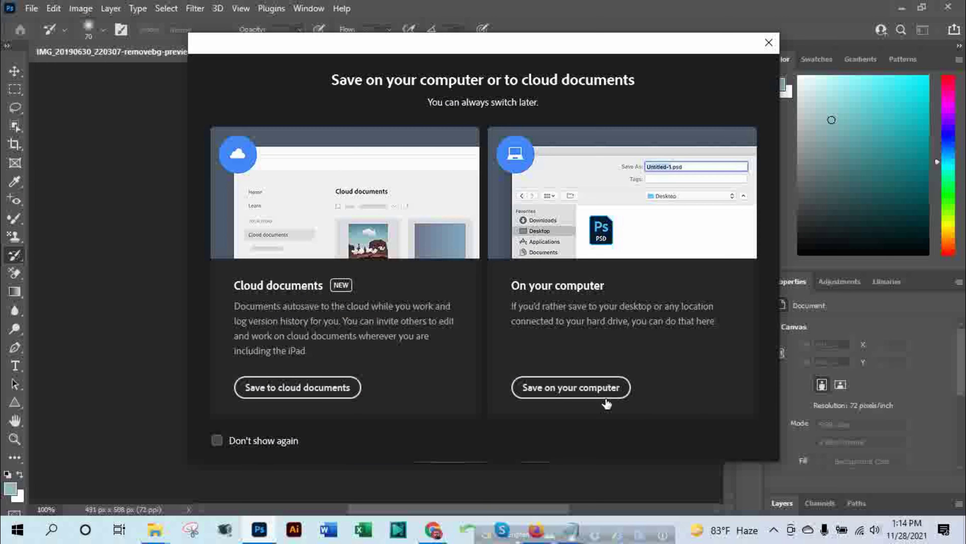
click(596, 392)
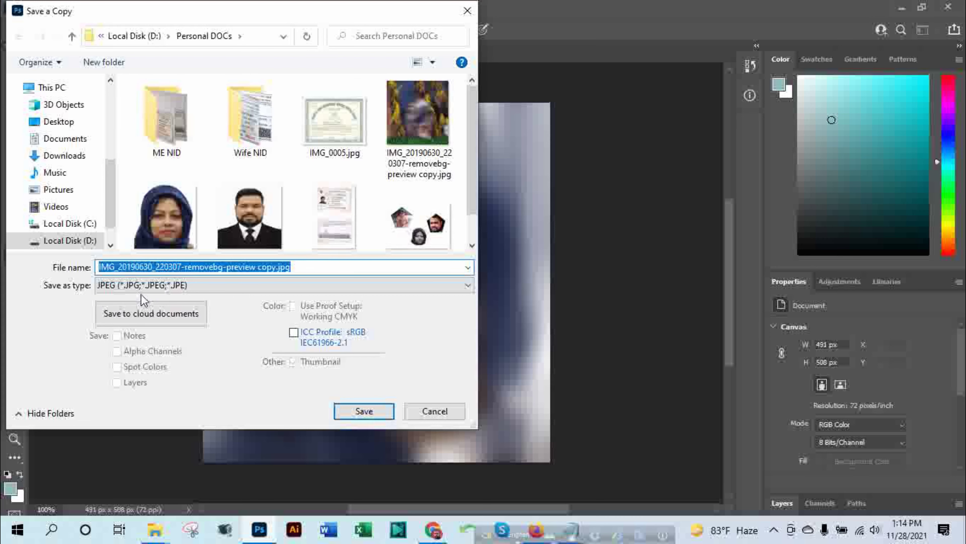
click(463, 290)
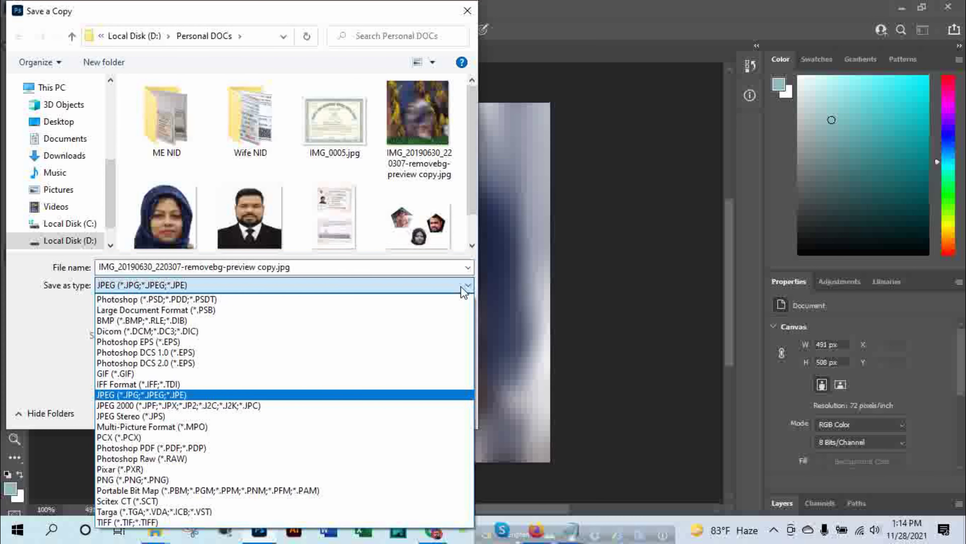
click(135, 481)
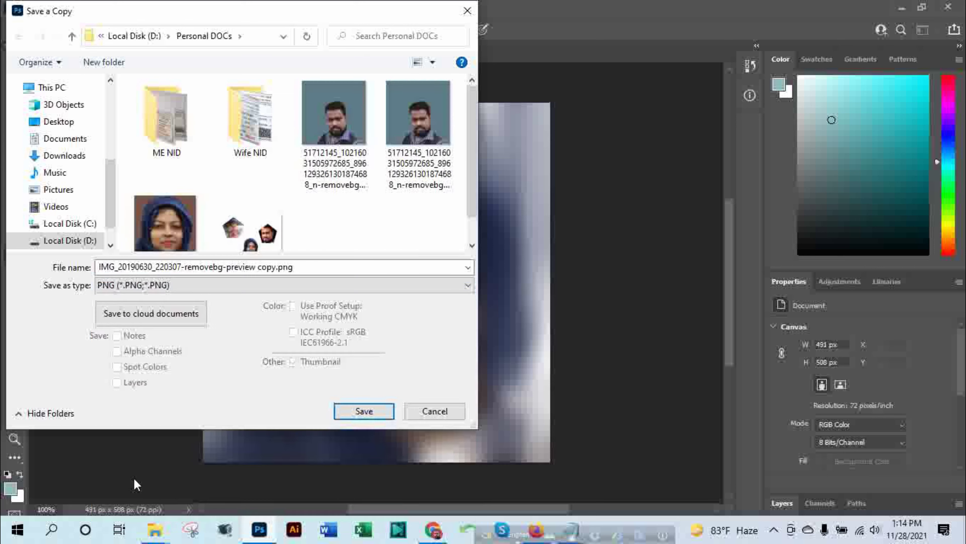
click(369, 415)
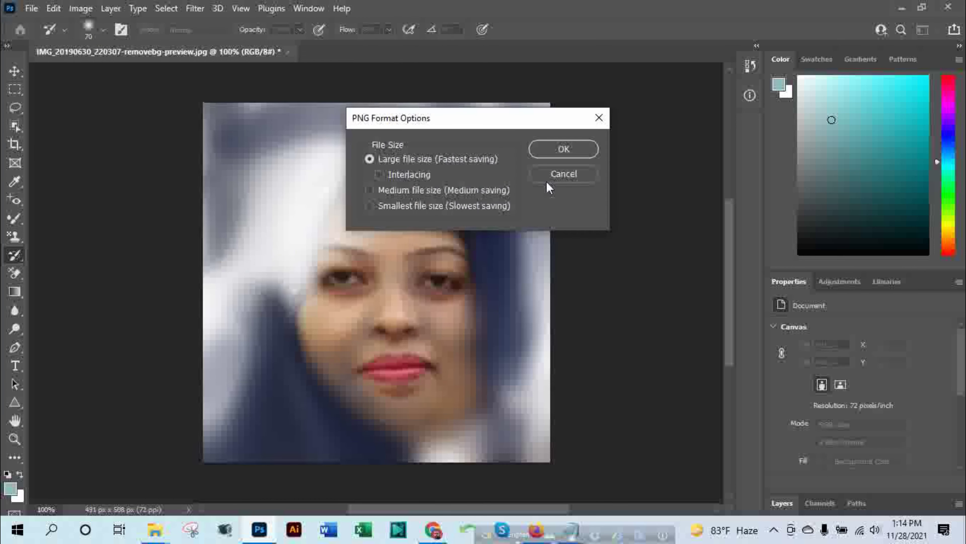
click(574, 154)
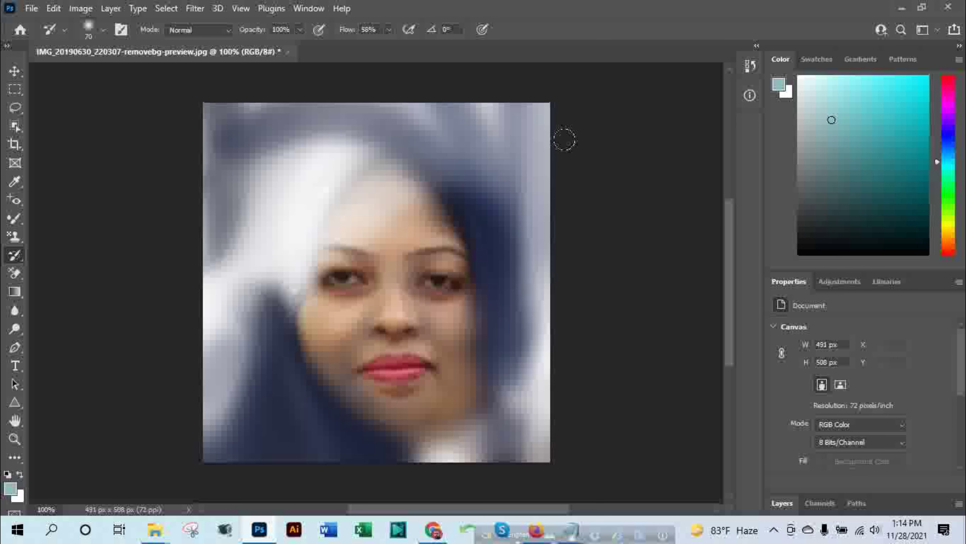
Step: Minimize Photoshop and the browser, returning the shop page to its management home
click(903, 9)
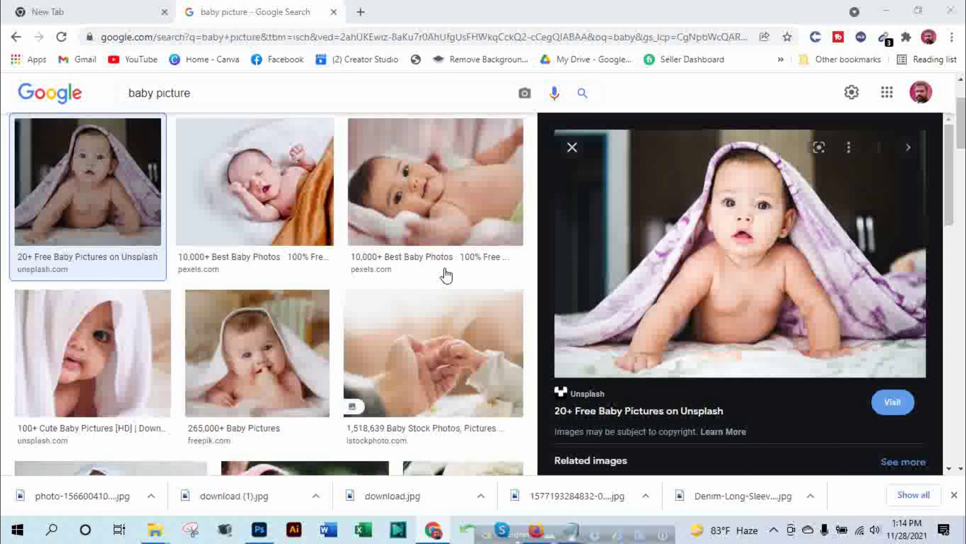
click(887, 11)
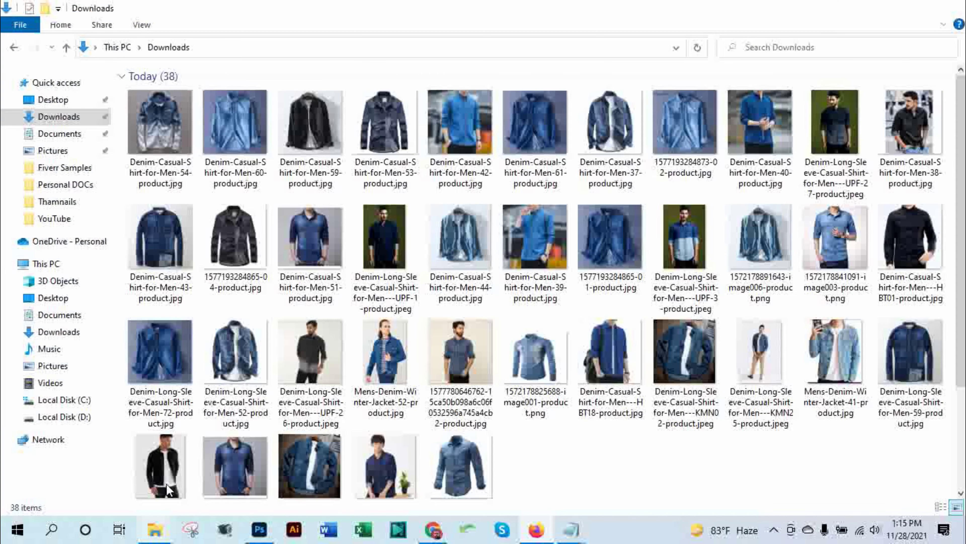
click(266, 476)
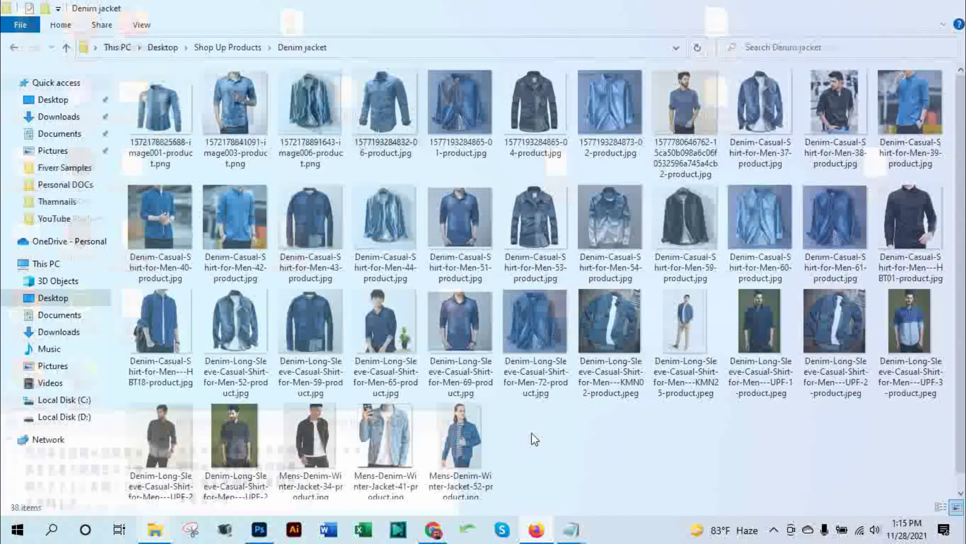
click(458, 426)
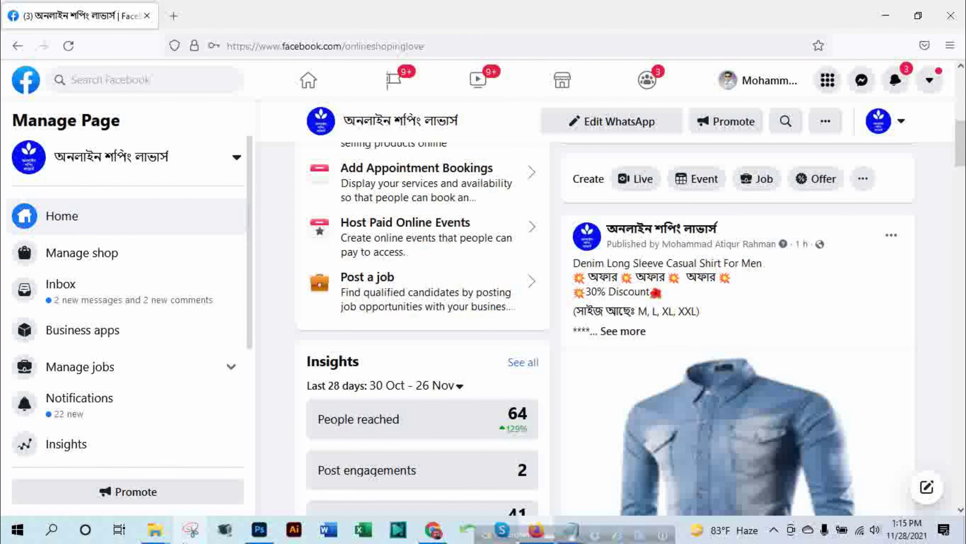
Step: Browse Downloads, Documents and Pictures in File Explorer, then return to the Photoshop portrait
mouse_move(155, 530)
click(131, 488)
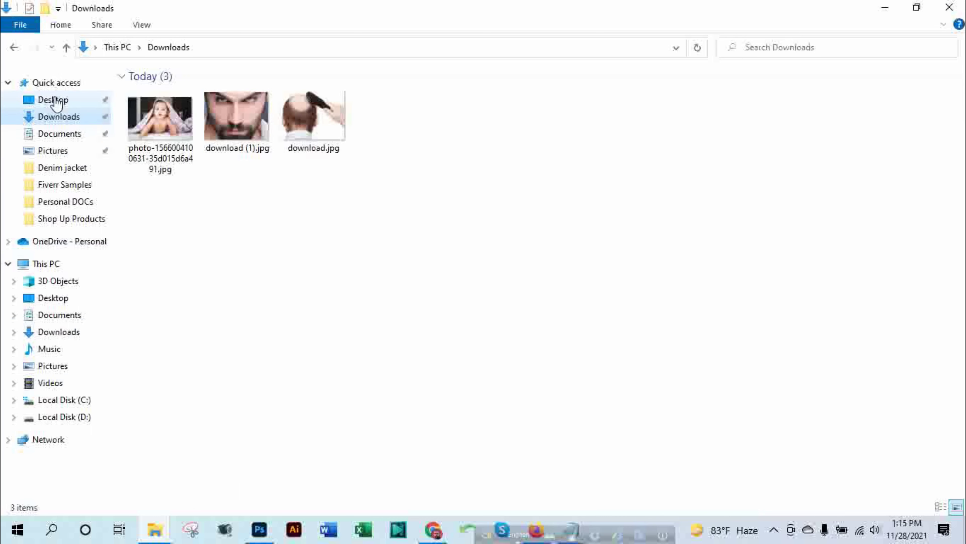
click(57, 133)
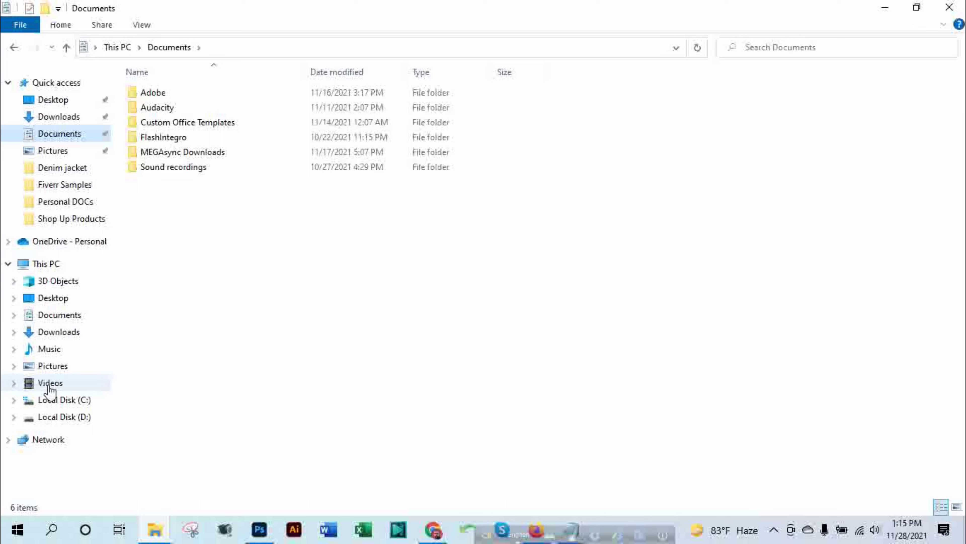
click(53, 366)
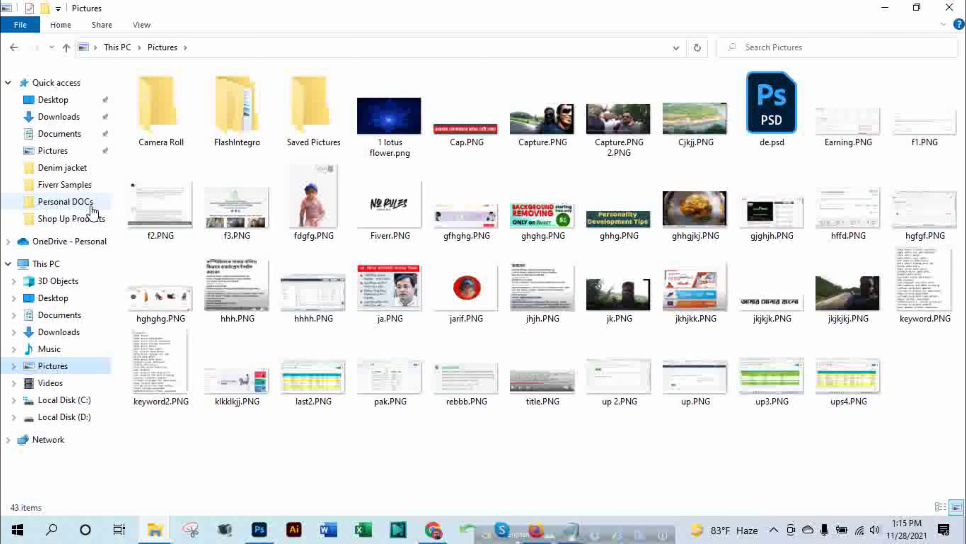
click(70, 118)
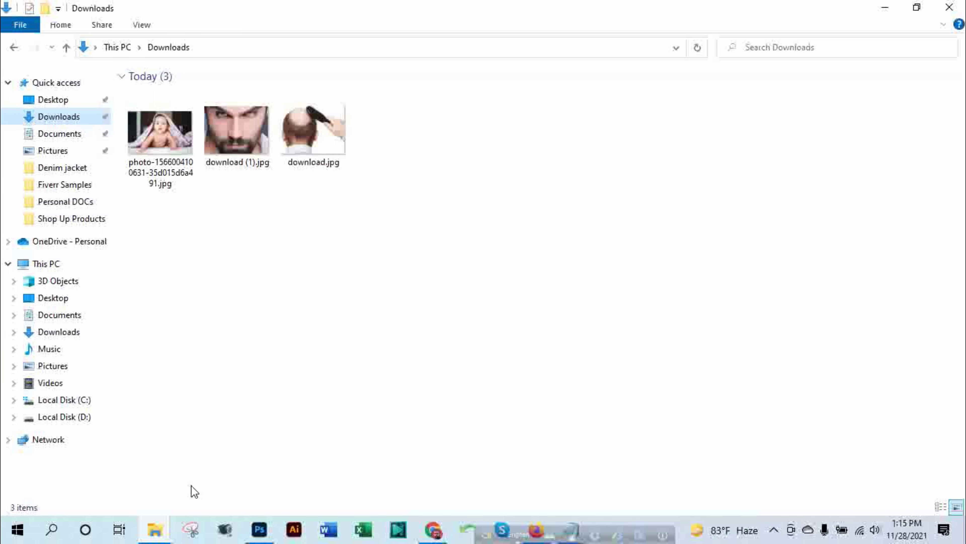
mouse_move(259, 529)
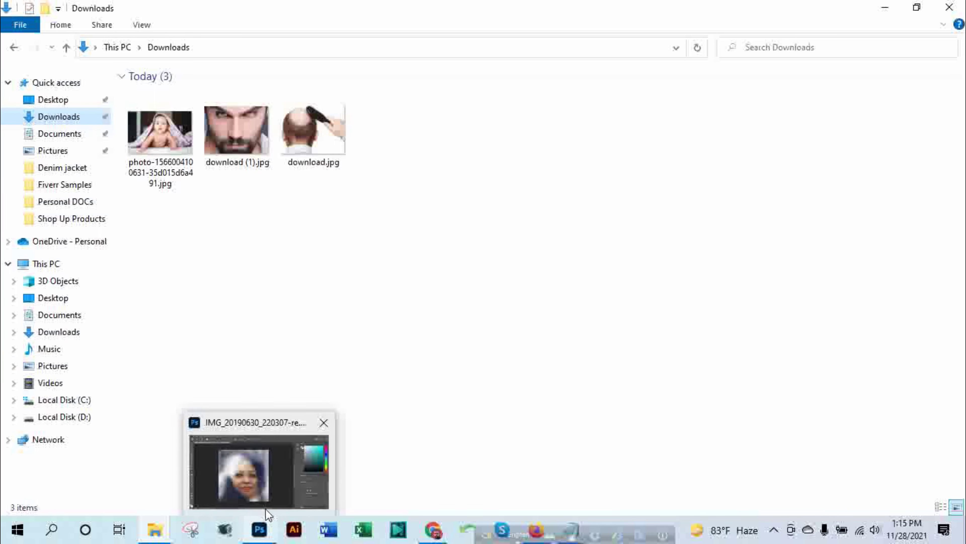
click(261, 529)
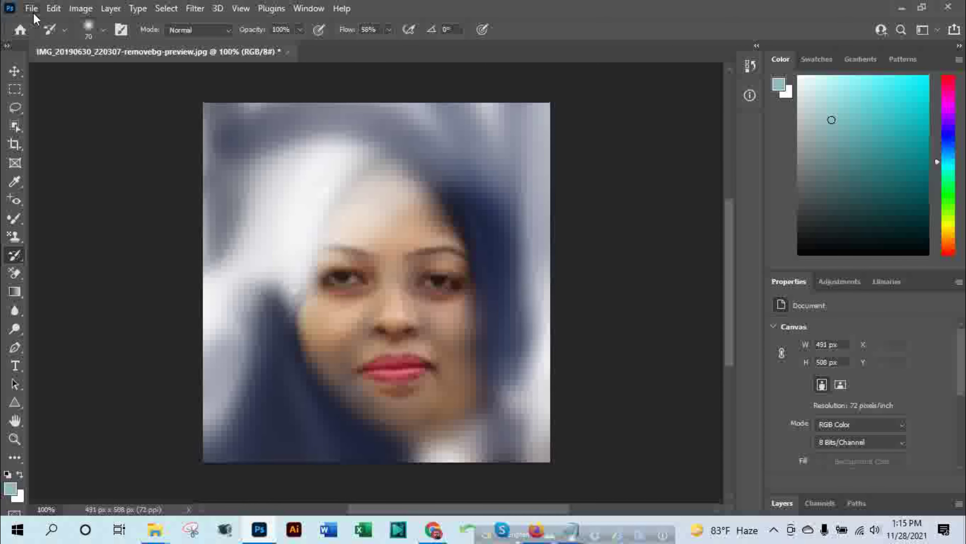
Step: Save a quality-12 Progressive JPEG copy to D:\Personal DOCs, replacing the existing copy .jpg
click(31, 9)
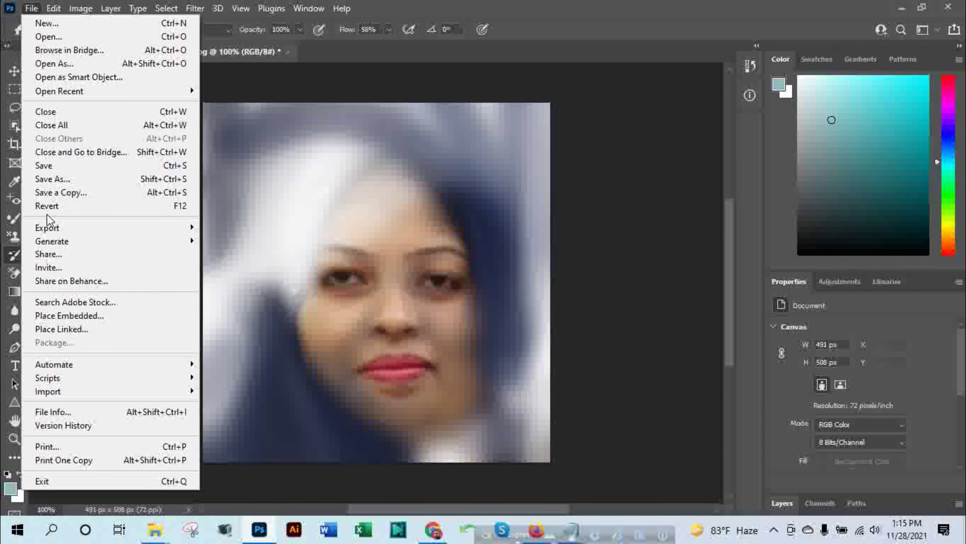
click(51, 194)
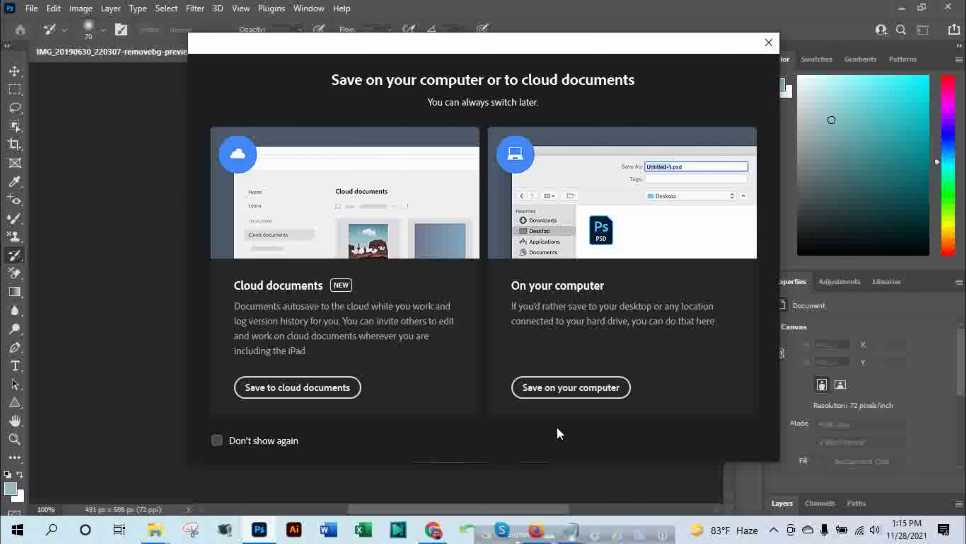
click(550, 393)
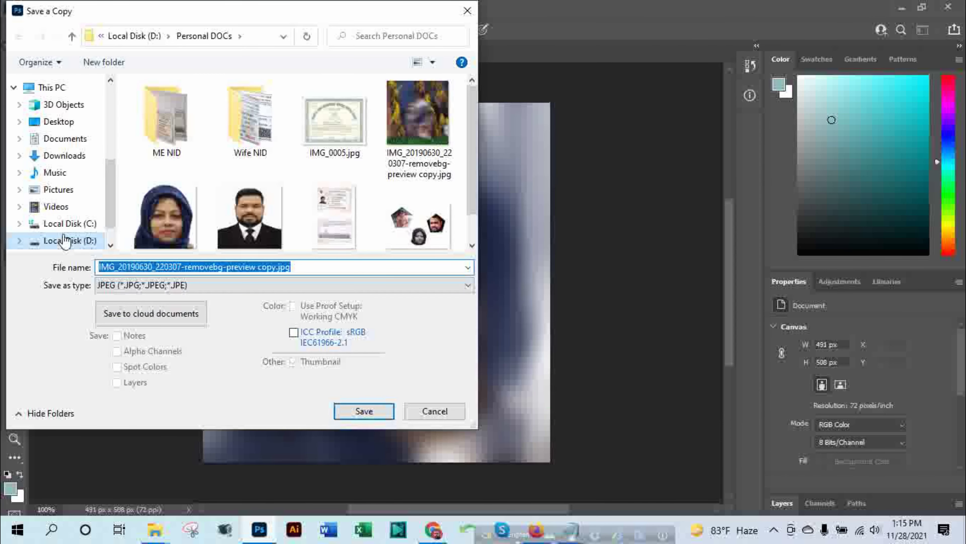
scroll(63, 186, down, 1)
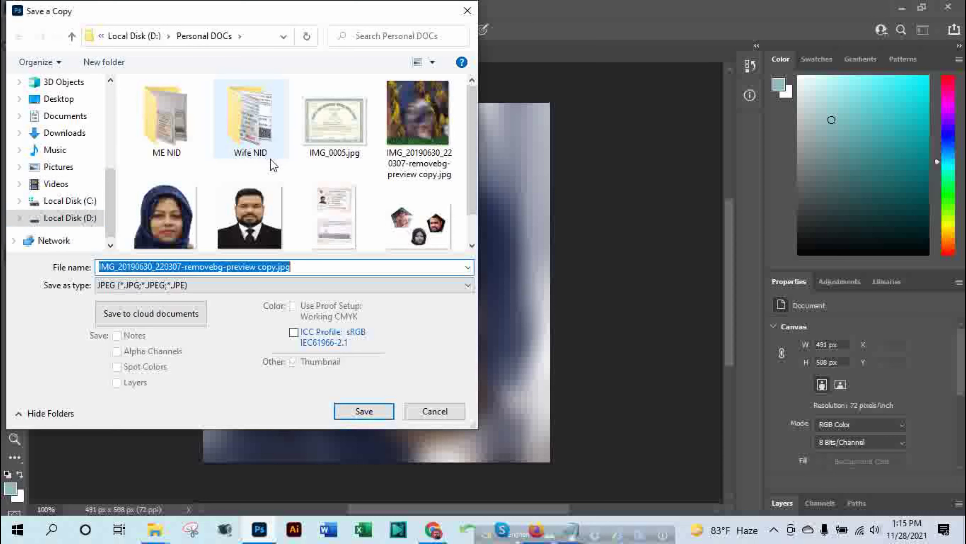
scroll(270, 158, down, 1)
scroll(270, 159, up, 1)
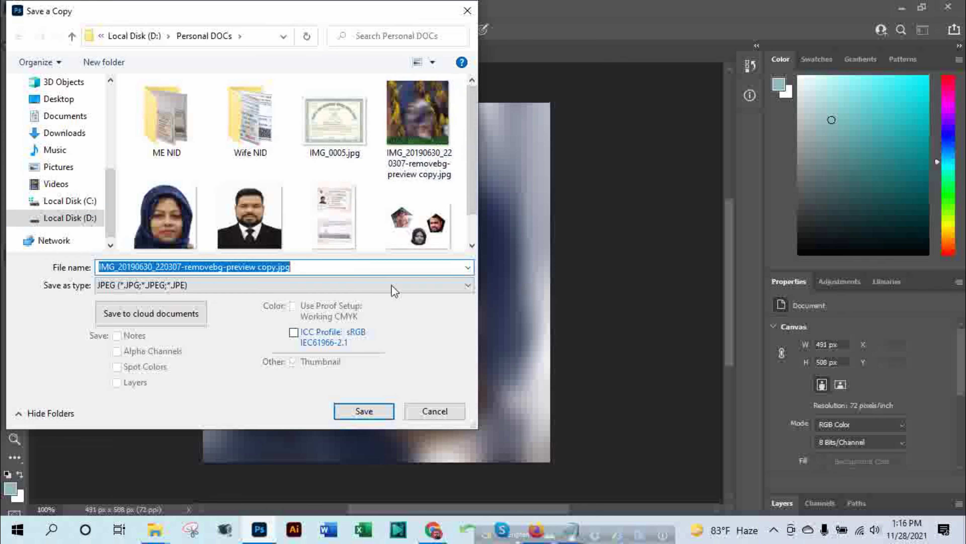
click(368, 417)
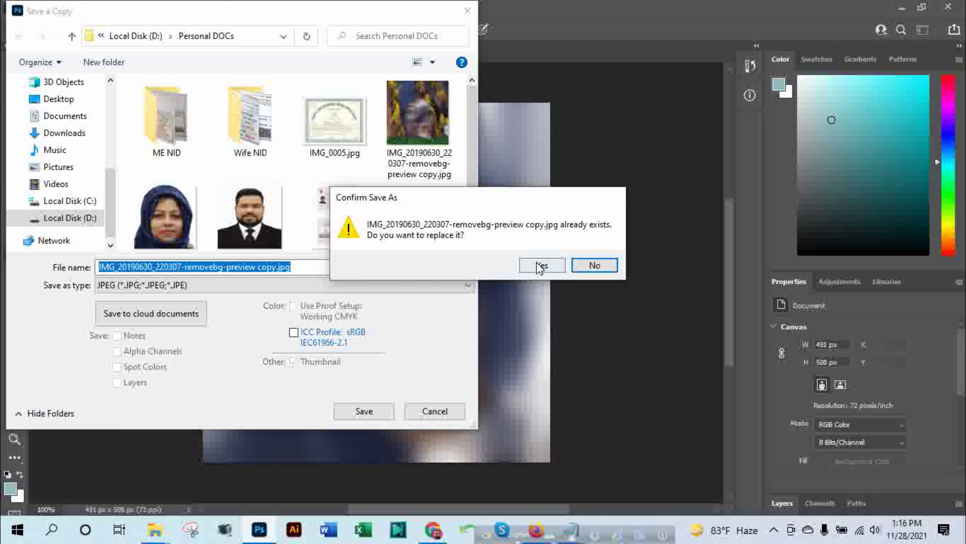
click(541, 266)
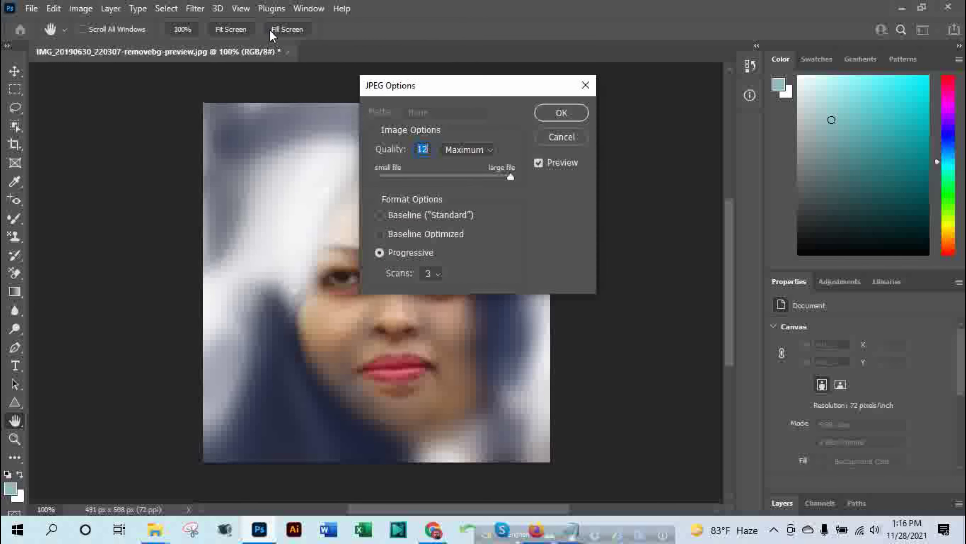
click(549, 114)
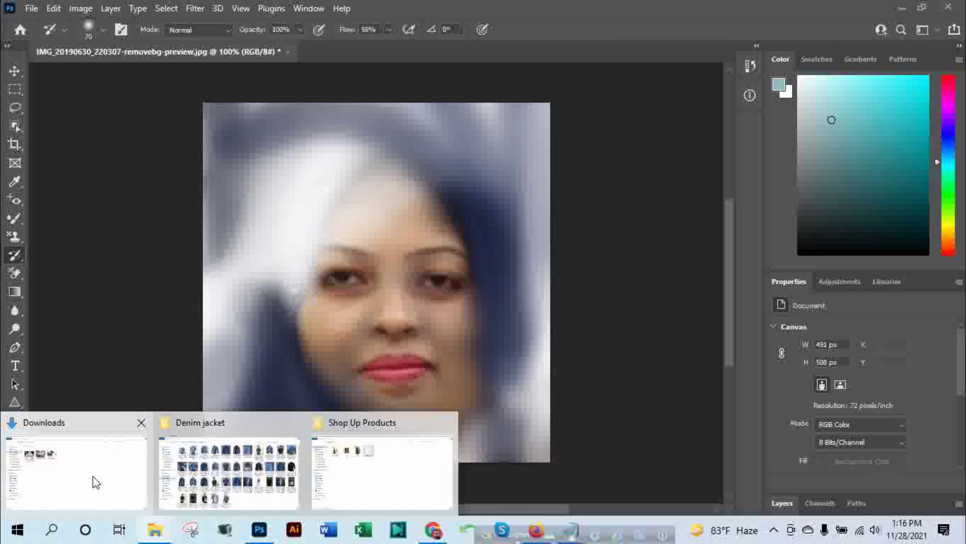
Step: Open D:\Personal DOCs in File Explorer and view the saved copy JPEG
click(93, 479)
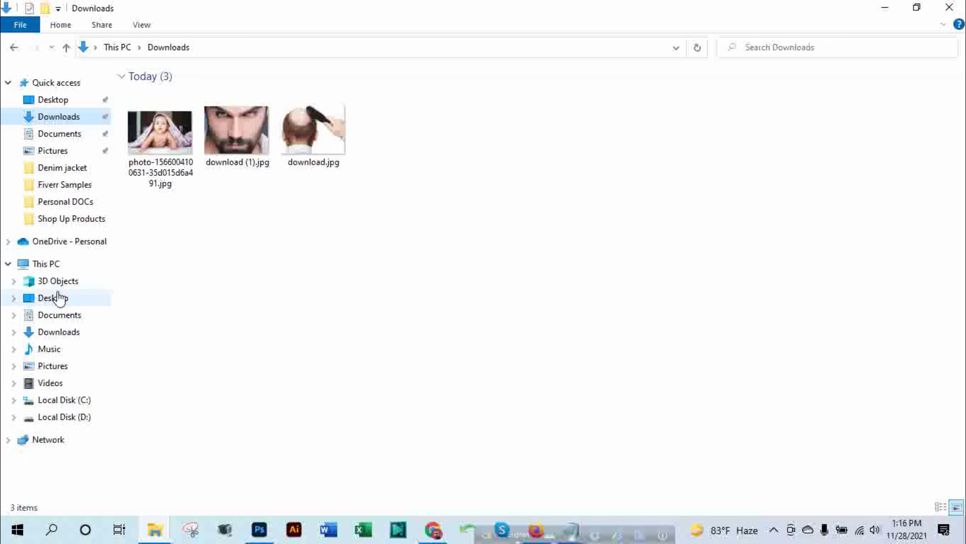
click(58, 263)
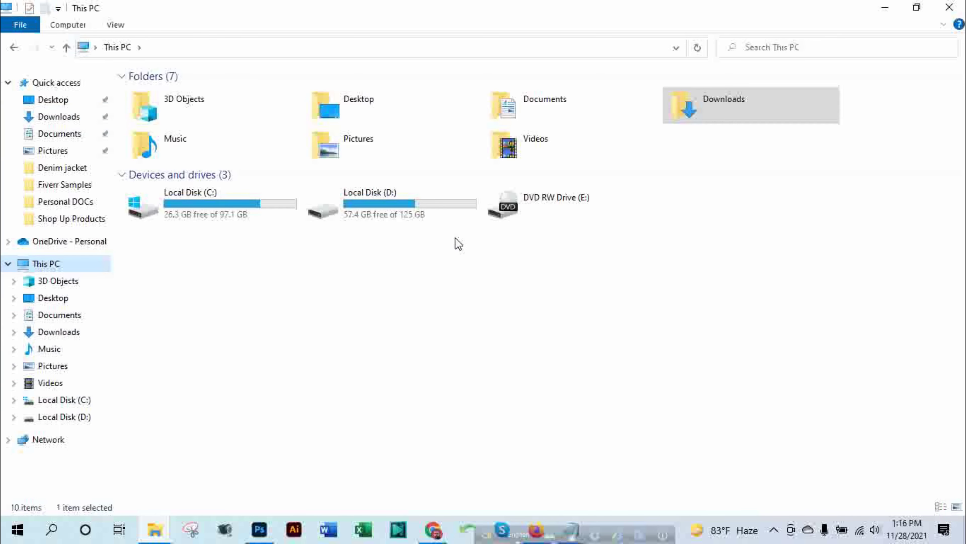
double_click(374, 216)
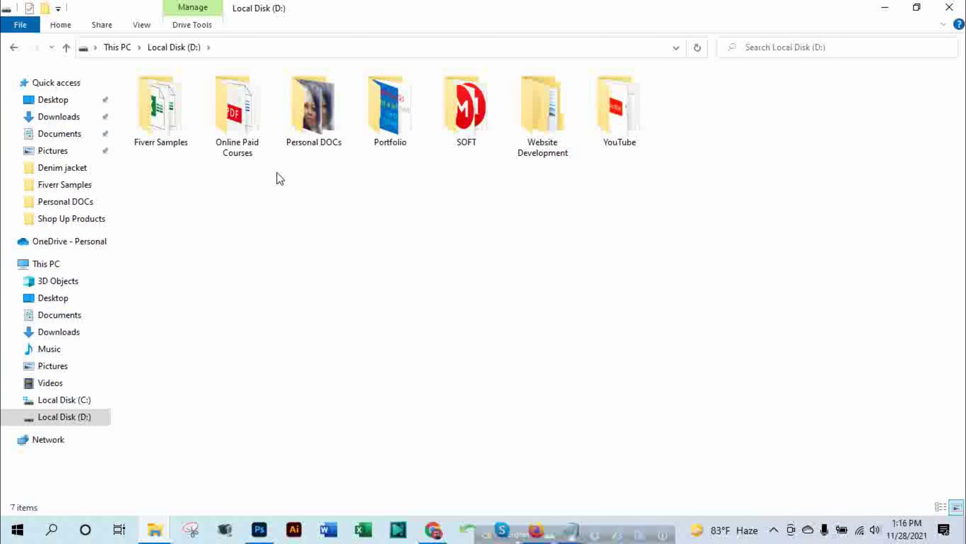
double_click(301, 131)
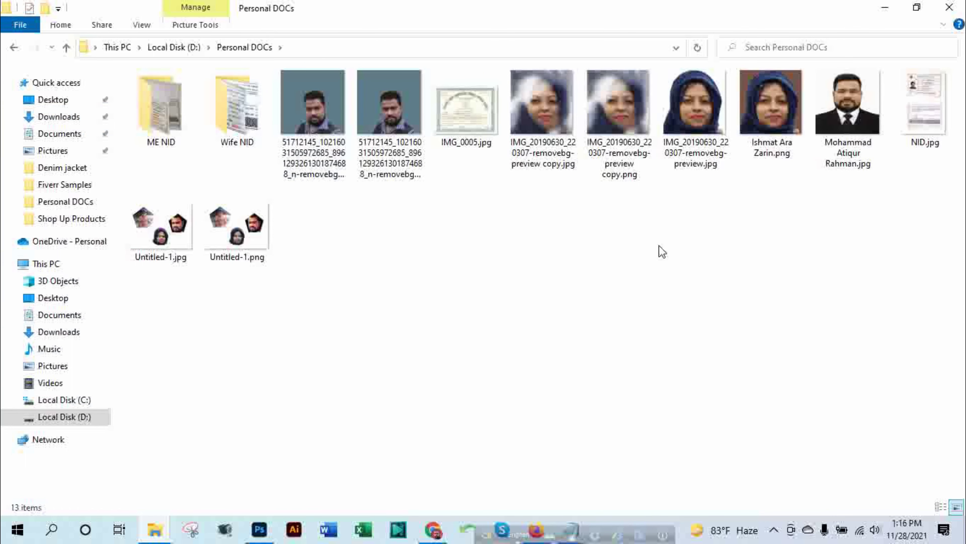
click(554, 122)
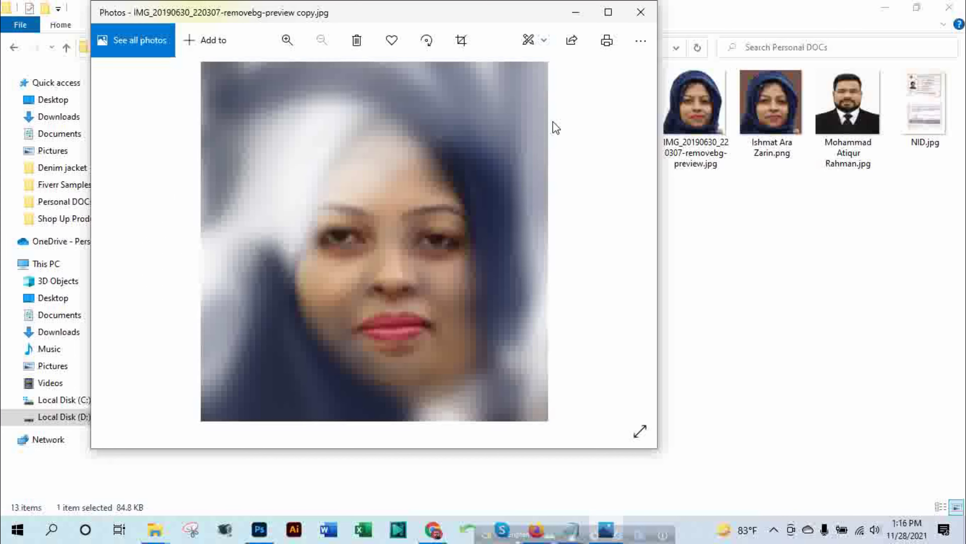
click(655, 16)
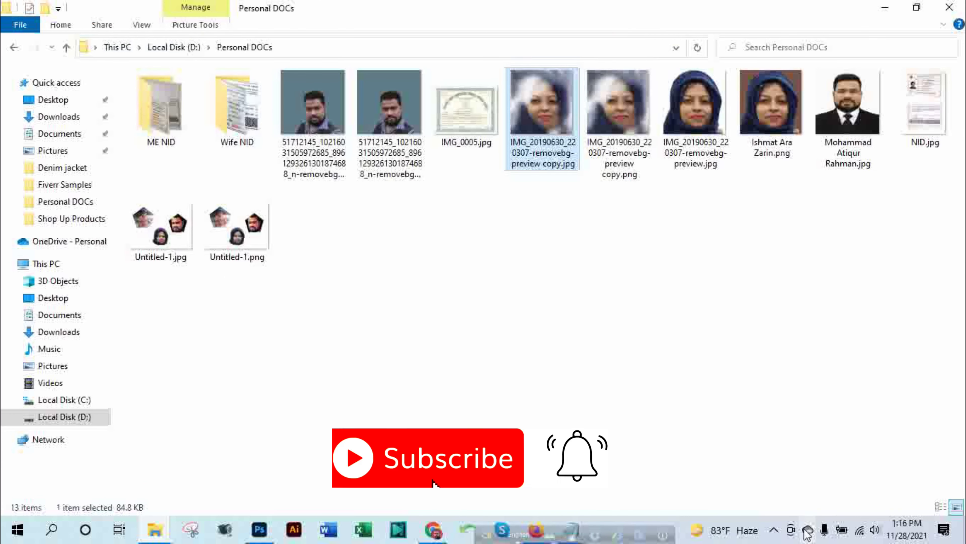
Step: Pause the screen recording from the recorder's system tray controls
click(774, 530)
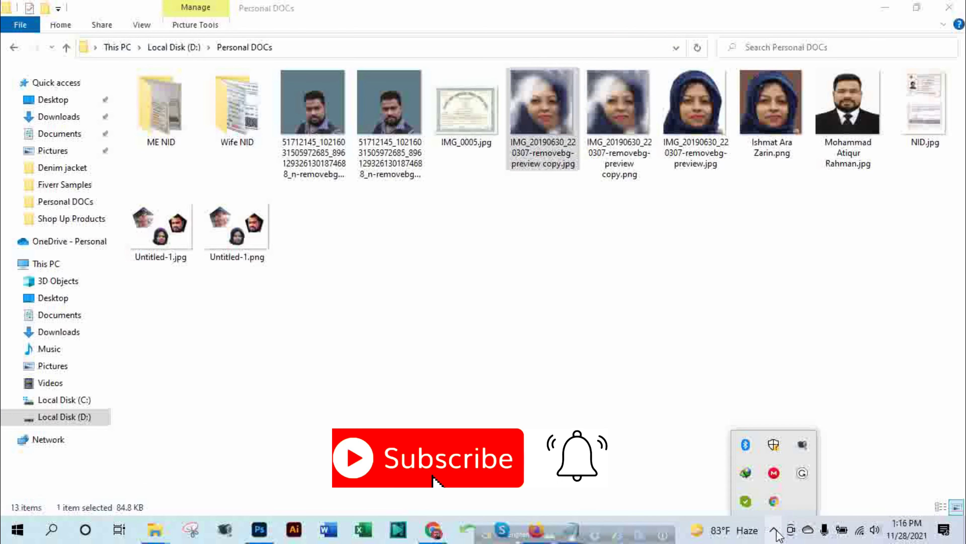
right_click(802, 444)
click(858, 460)
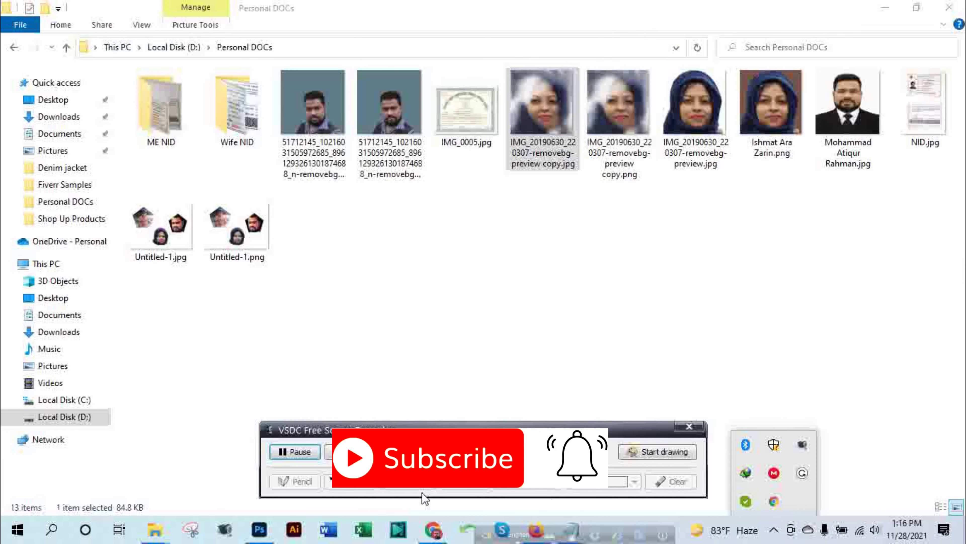
click(297, 453)
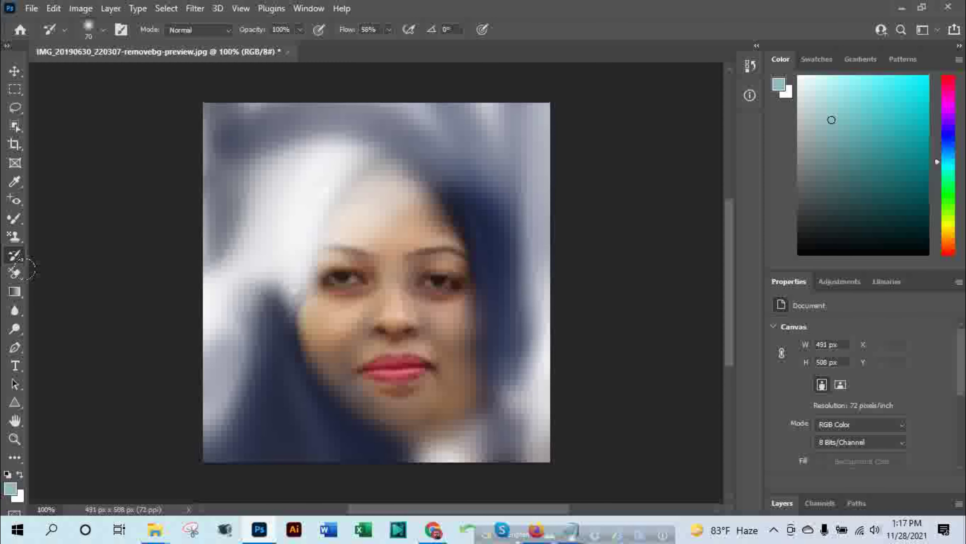
Step: Switch to the plain Eraser and erase along the image's left edge and hair
click(12, 272)
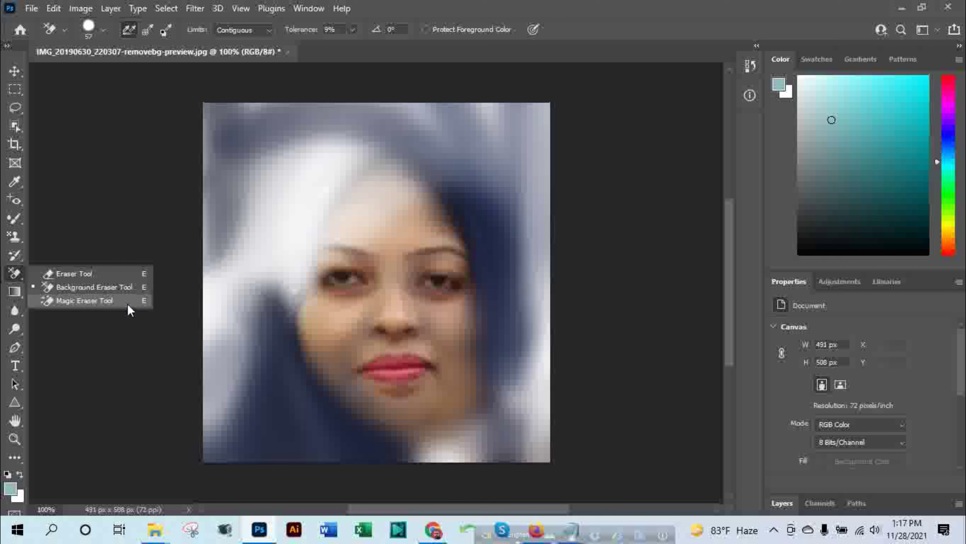
click(76, 273)
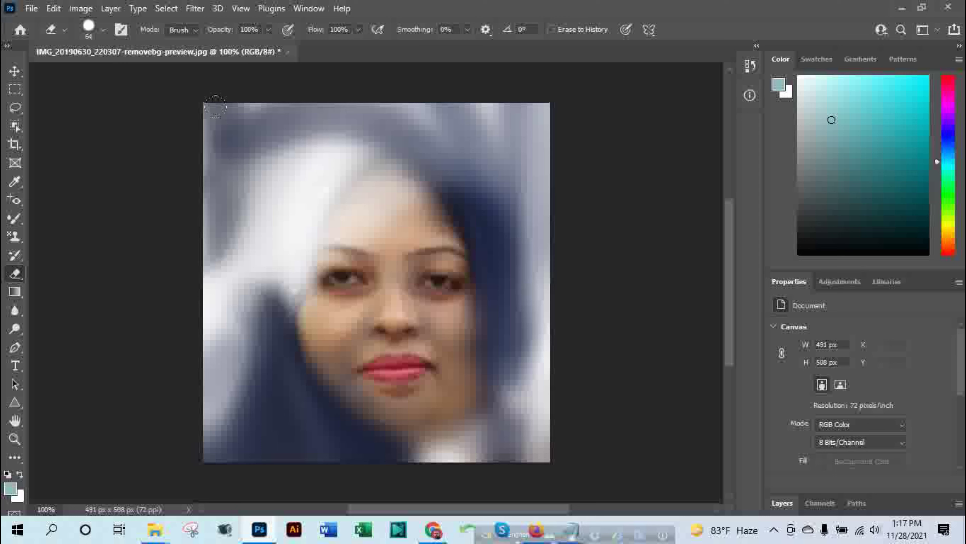
mouse_move(215, 102)
mouse_down()
mouse_move(216, 262)
mouse_move(240, 433)
mouse_move(525, 433)
mouse_move(533, 213)
mouse_move(521, 112)
mouse_move(388, 92)
mouse_move(242, 98)
mouse_up()
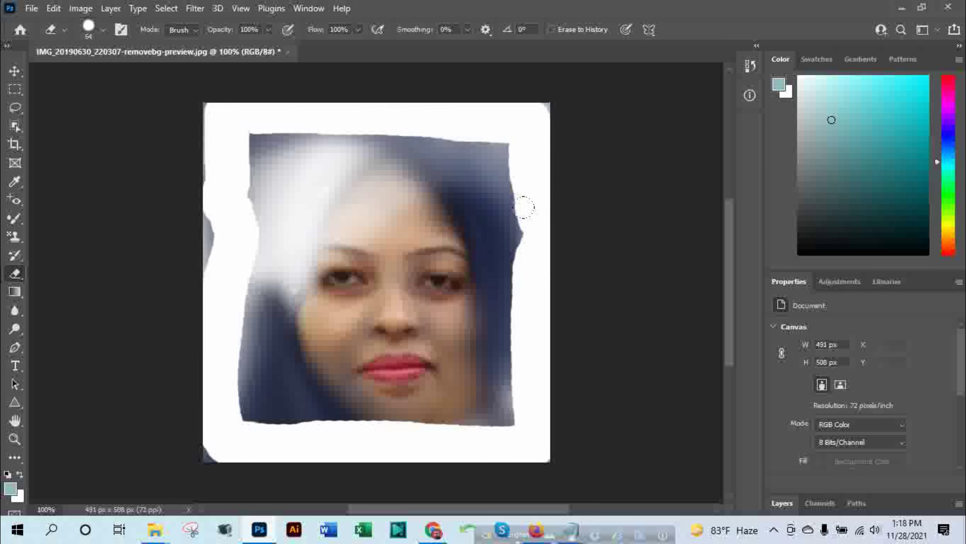
click(268, 30)
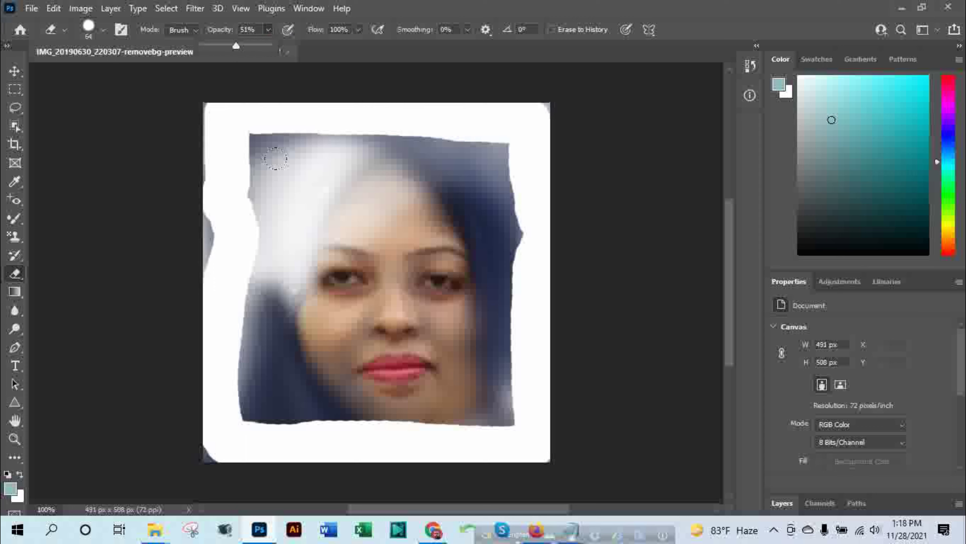
mouse_move(257, 131)
mouse_down()
mouse_move(248, 321)
mouse_move(263, 402)
mouse_move(438, 415)
mouse_move(489, 406)
mouse_move(502, 194)
mouse_move(491, 160)
mouse_move(430, 137)
mouse_move(279, 135)
mouse_up()
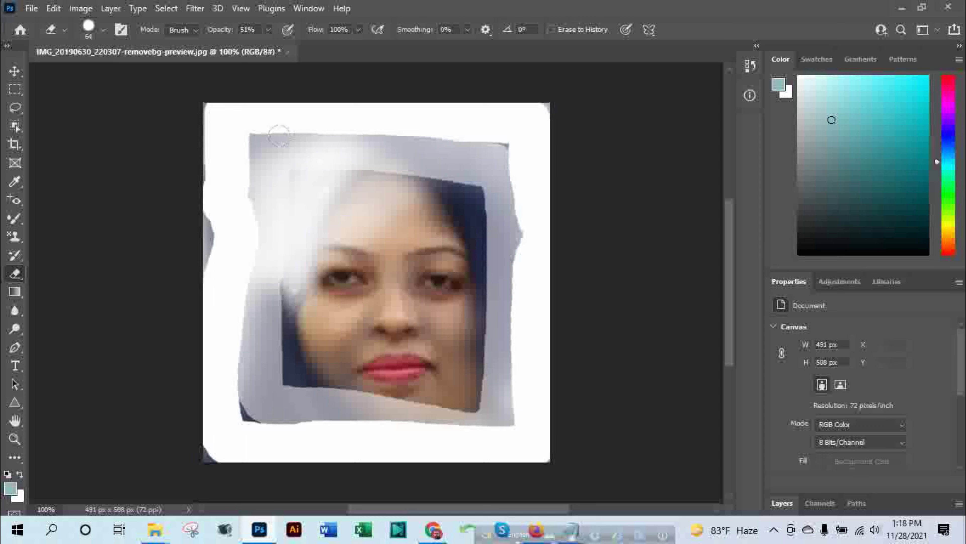
Step: Lower eraser opacity to 13% and lightly erase the forehead, eyes and right-side hair
click(268, 31)
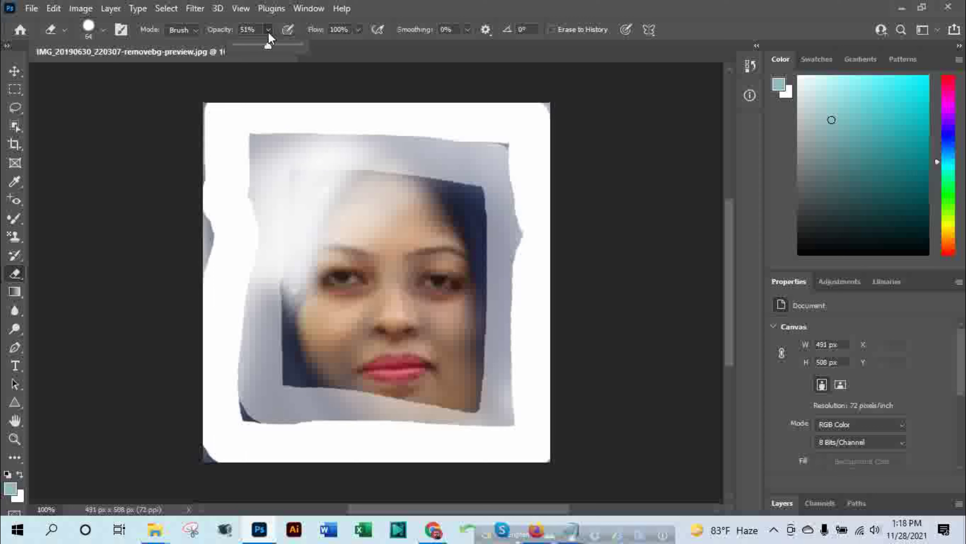
drag(250, 45, 243, 47)
click(303, 202)
mouse_move(303, 202)
mouse_down()
mouse_move(376, 332)
mouse_move(384, 211)
mouse_move(332, 360)
mouse_move(288, 323)
mouse_up()
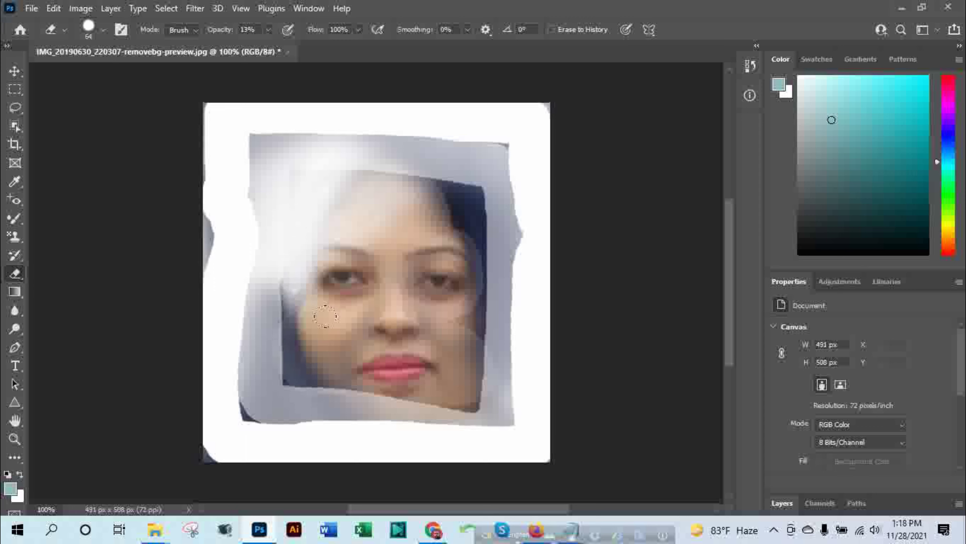
drag(385, 339, 484, 247)
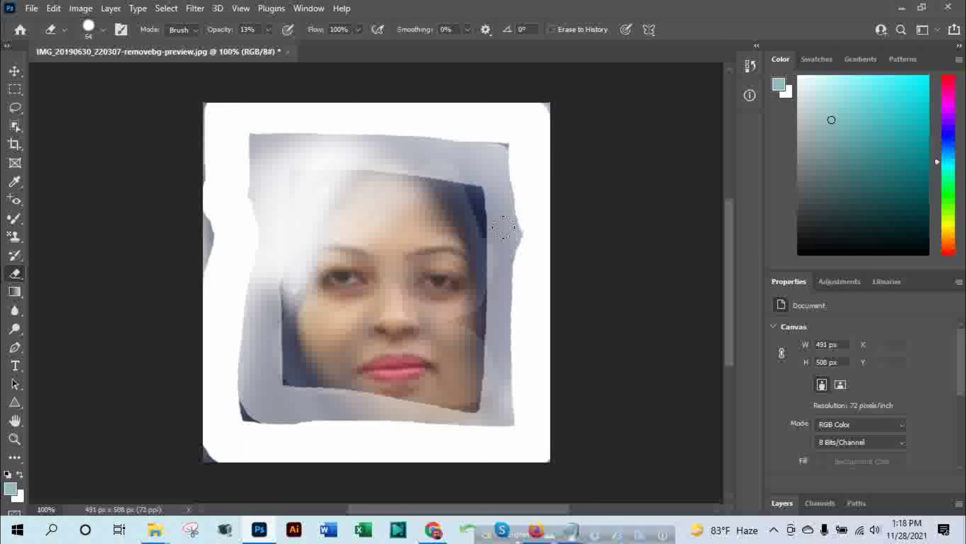
right_click(19, 279)
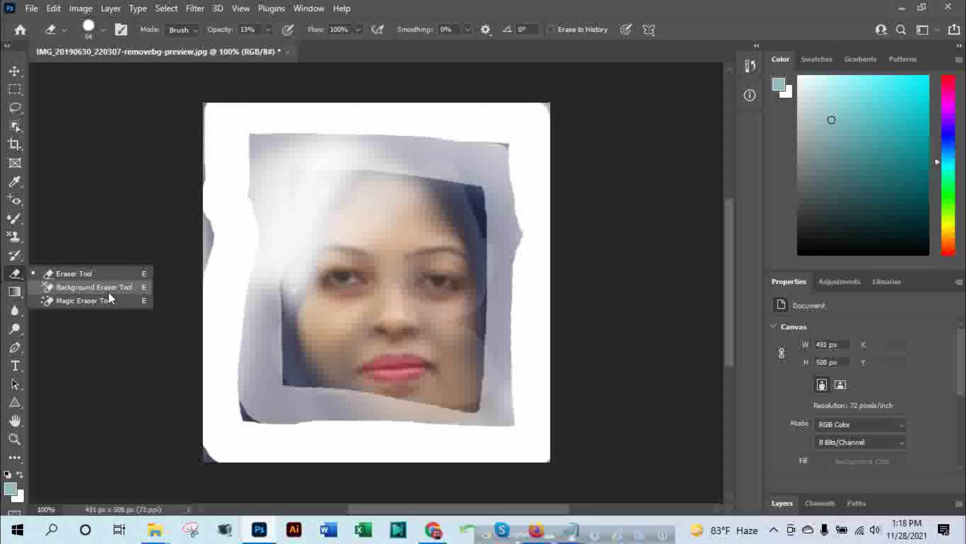
click(459, 289)
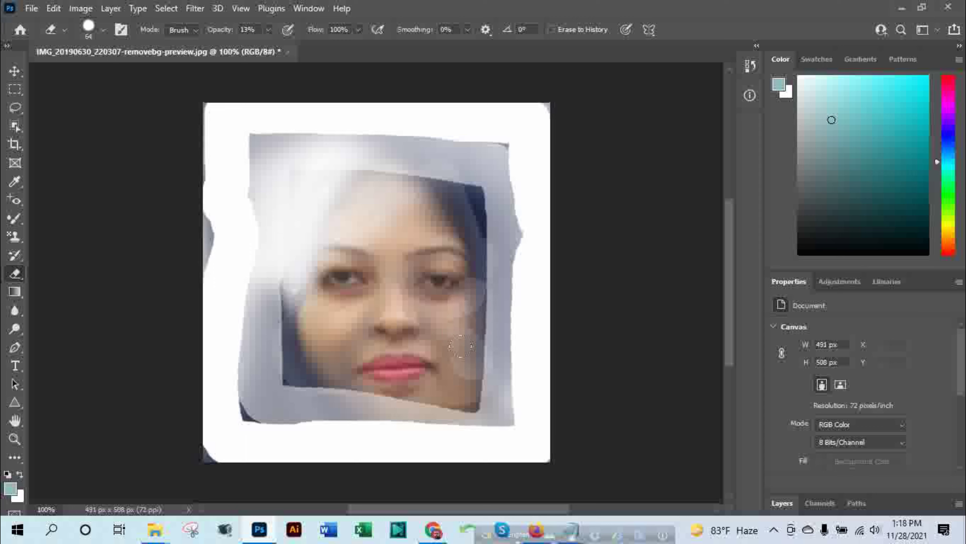
right_click(18, 273)
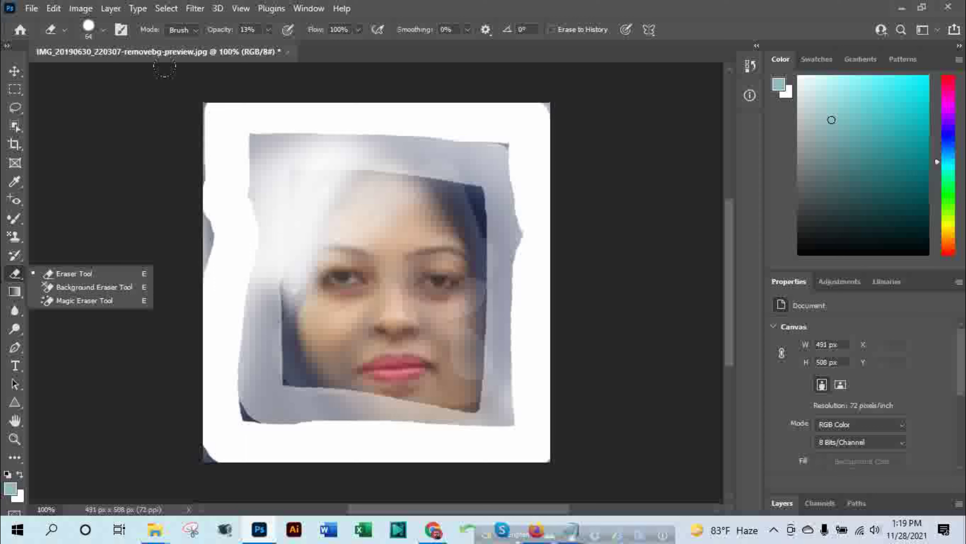
Step: Close the face image without saving changes and browse Home's recent files
click(288, 51)
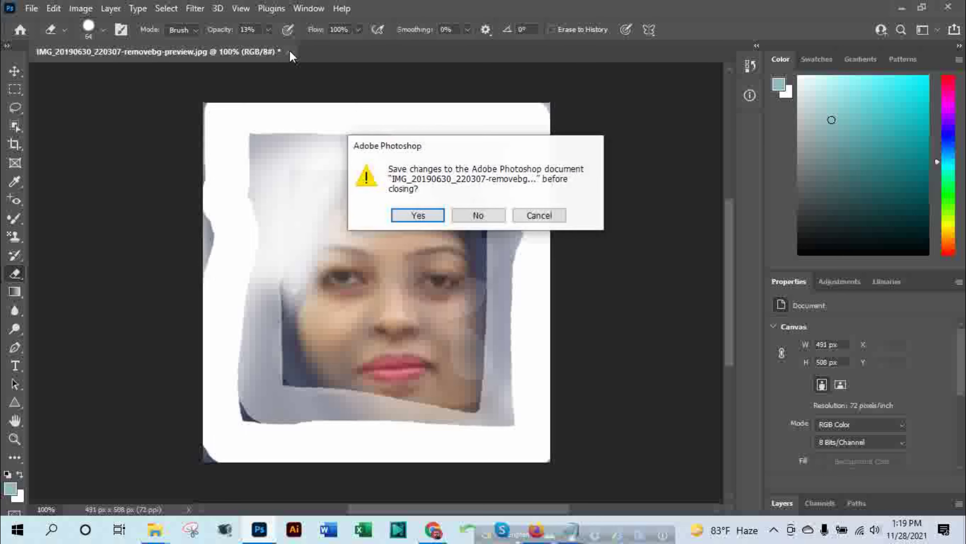
click(479, 215)
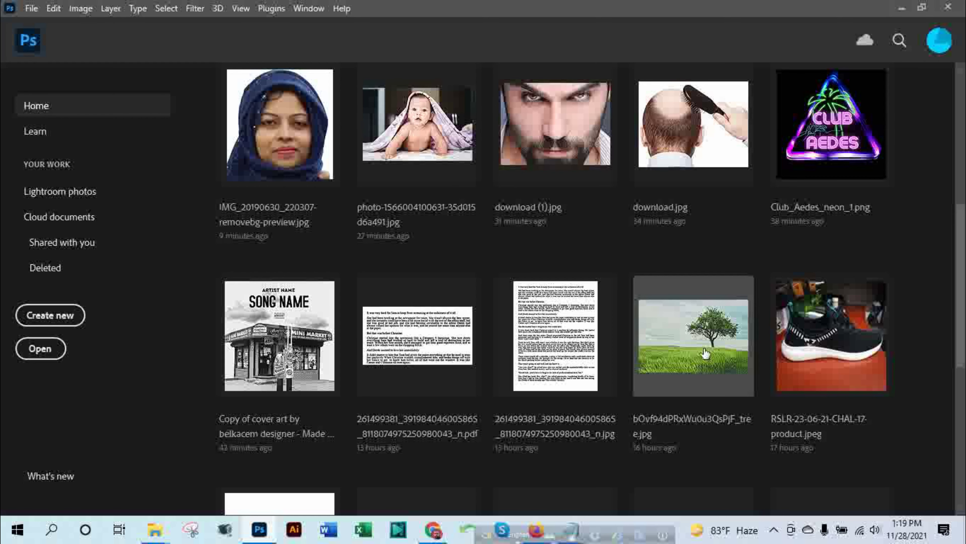
scroll(705, 354, up, 10)
scroll(704, 352, down, 4)
scroll(704, 352, down, 12)
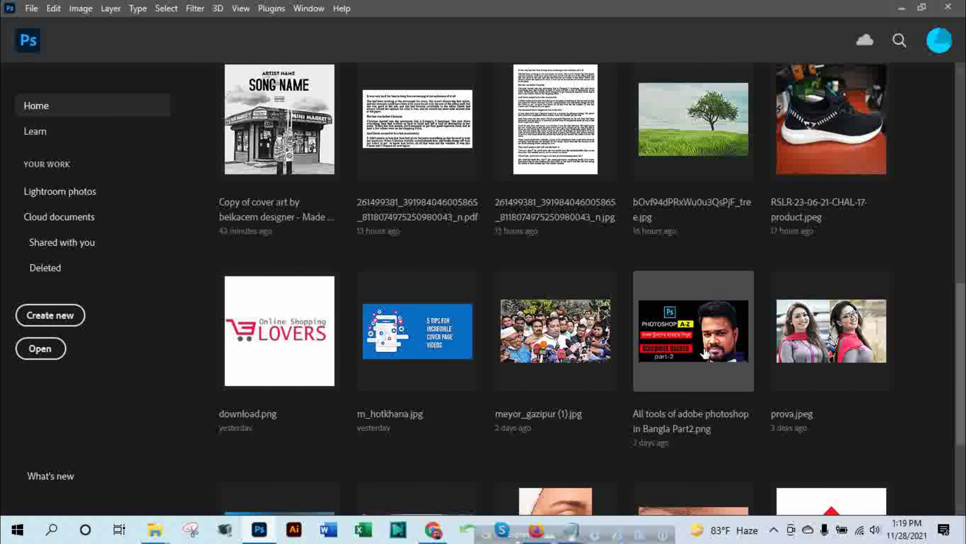
scroll(705, 353, down, 3)
scroll(705, 353, up, 7)
scroll(704, 352, up, 3)
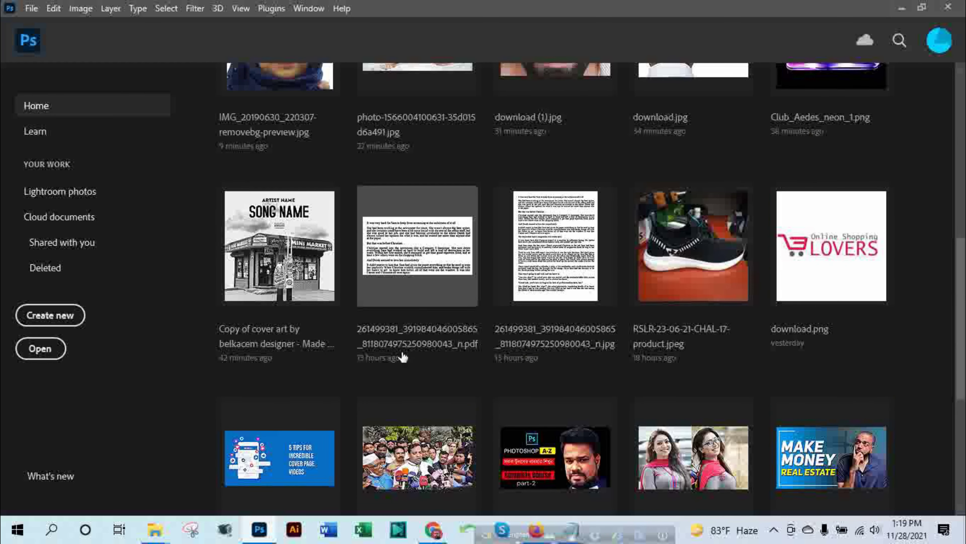
scroll(453, 338, up, 8)
scroll(584, 324, down, 8)
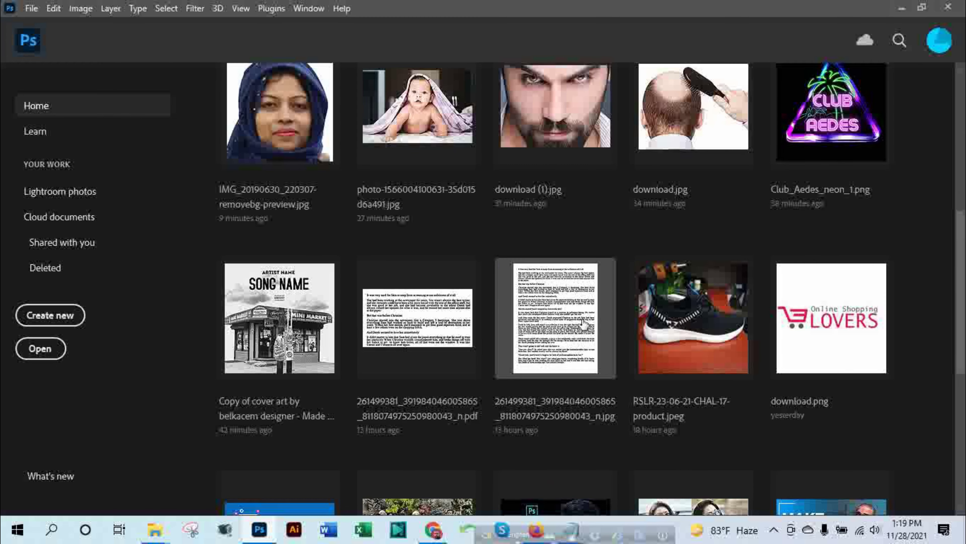
scroll(583, 322, up, 8)
scroll(582, 320, down, 2)
scroll(582, 320, down, 6)
scroll(582, 320, down, 3)
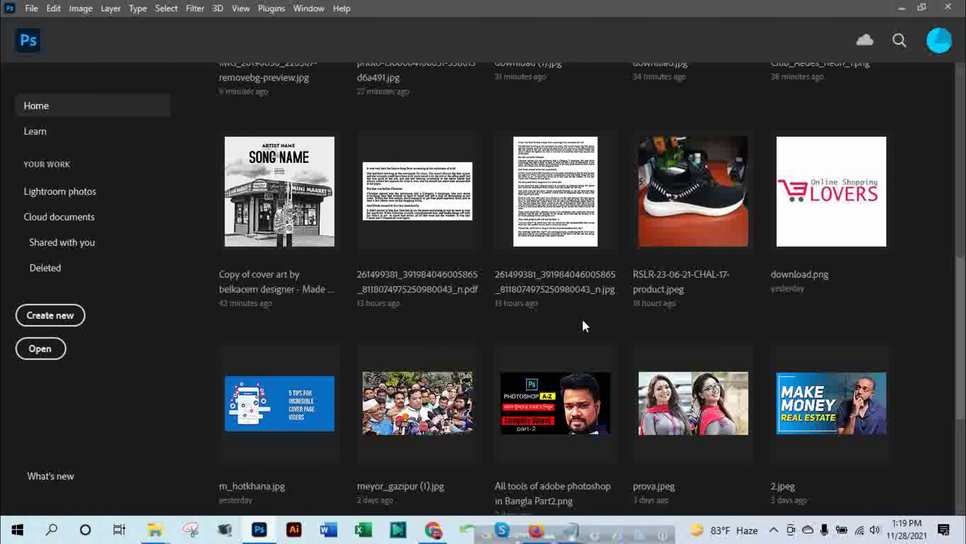
scroll(583, 322, down, 3)
scroll(584, 324, up, 6)
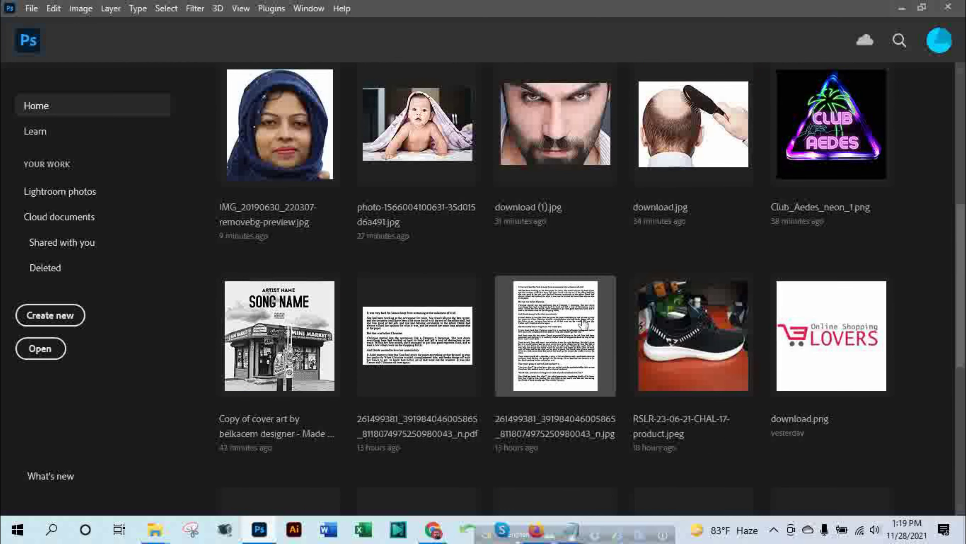
scroll(583, 320, up, 8)
scroll(583, 319, down, 8)
scroll(583, 324, down, 8)
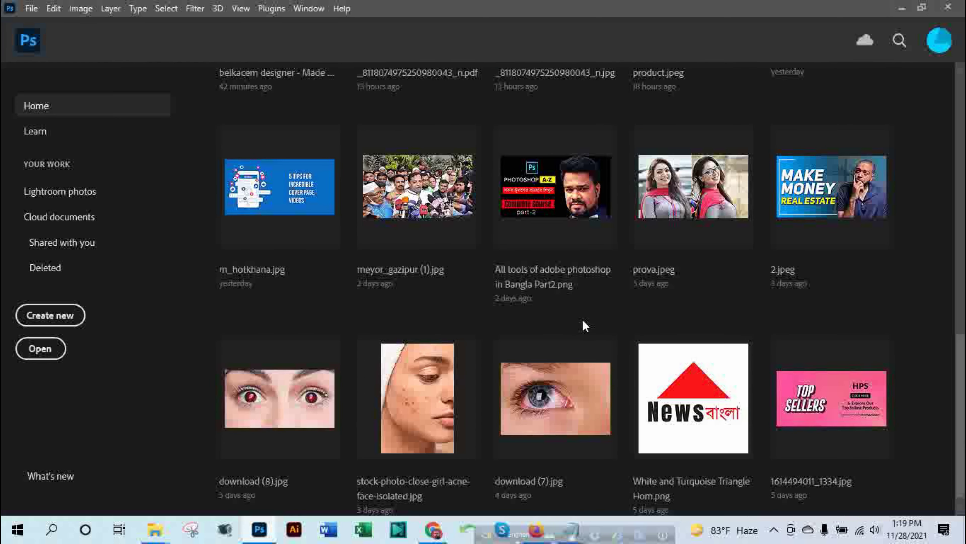
scroll(583, 324, up, 6)
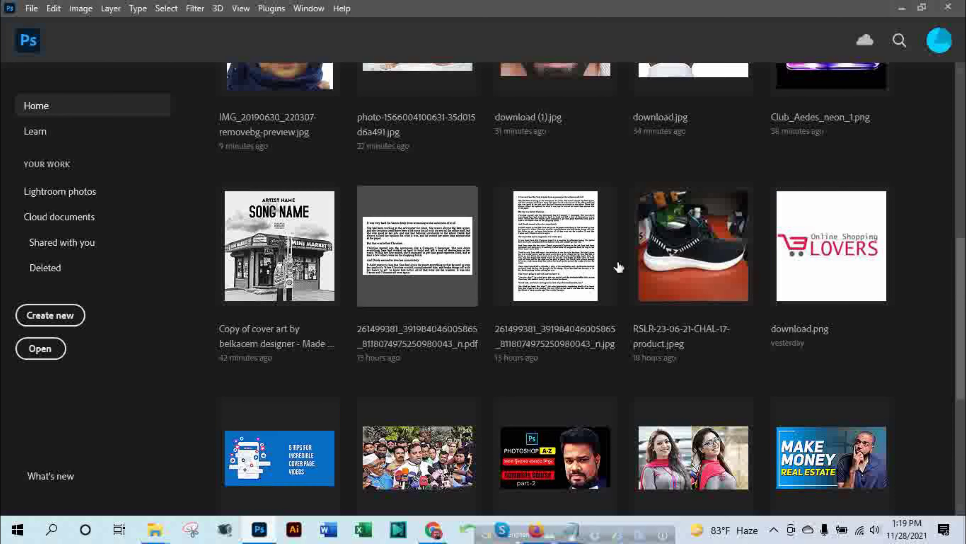
scroll(620, 267, up, 7)
scroll(638, 269, up, 2)
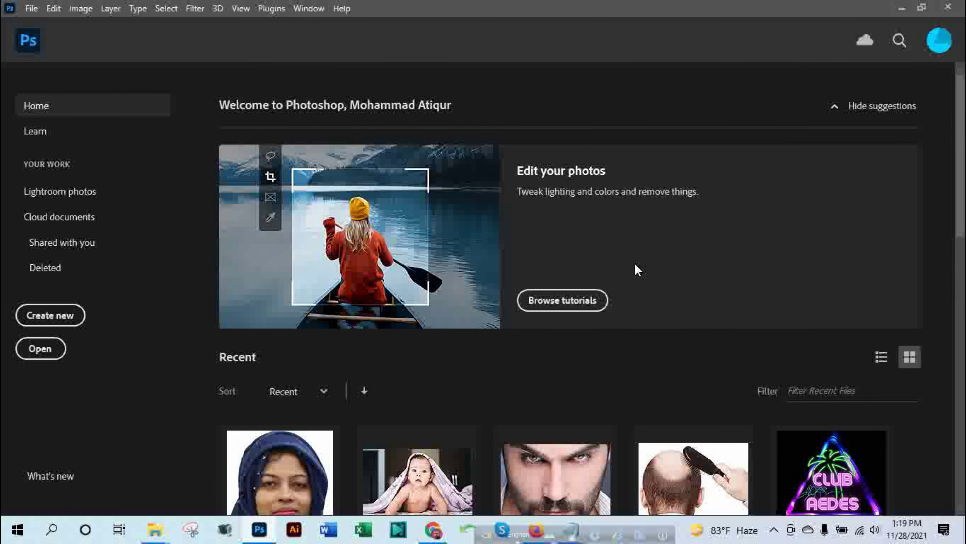
scroll(638, 269, down, 3)
scroll(638, 269, down, 2)
scroll(638, 269, down, 3)
scroll(637, 269, down, 4)
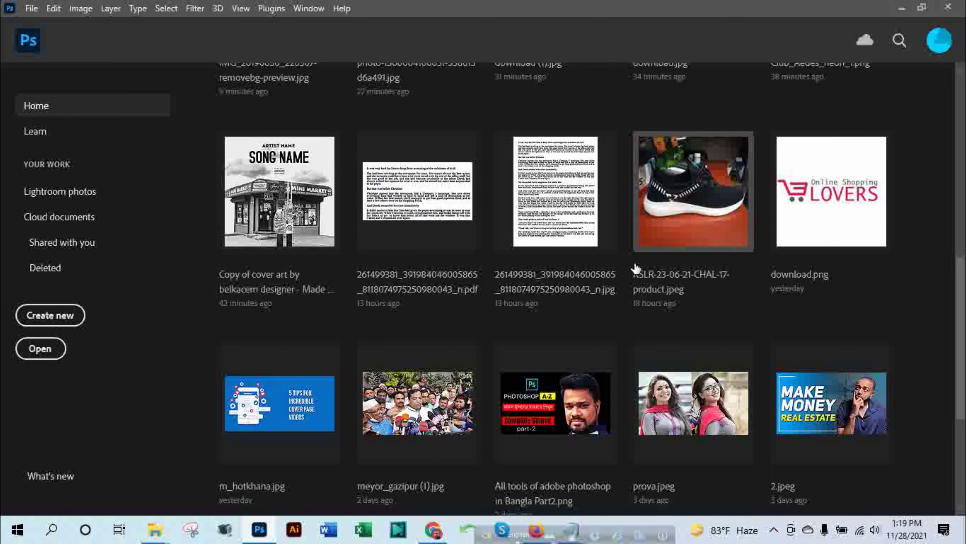
scroll(635, 268, down, 2)
scroll(635, 268, down, 2)
scroll(635, 268, down, 2)
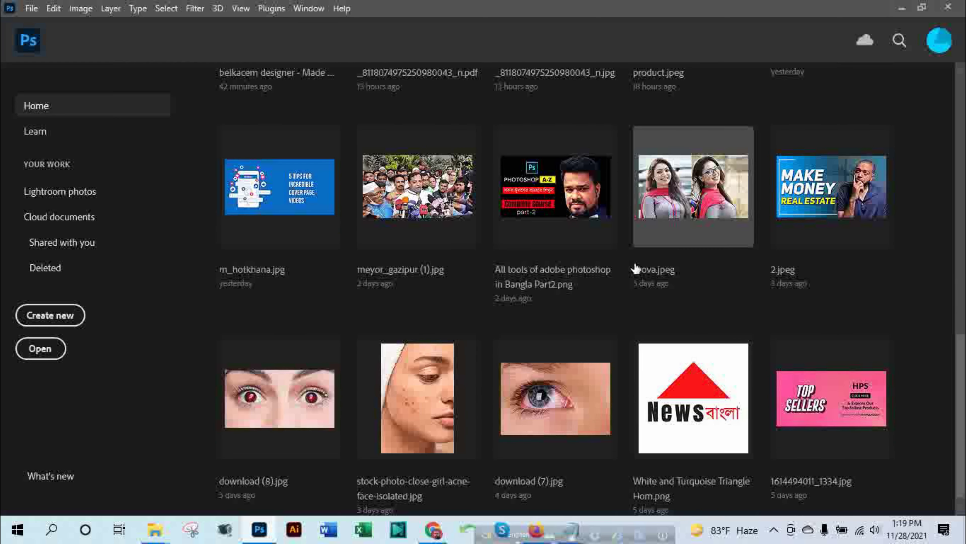
scroll(635, 268, up, 10)
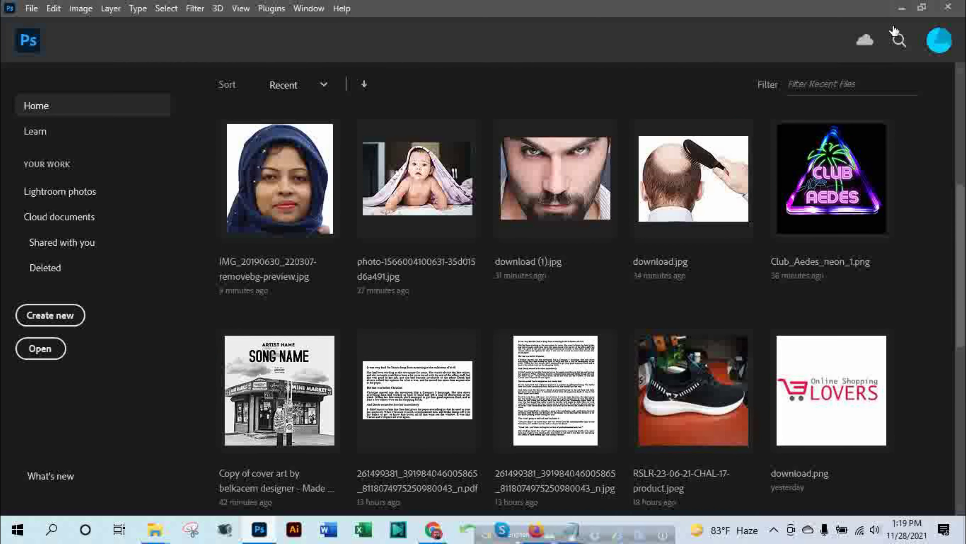
scroll(413, 290, up, 3)
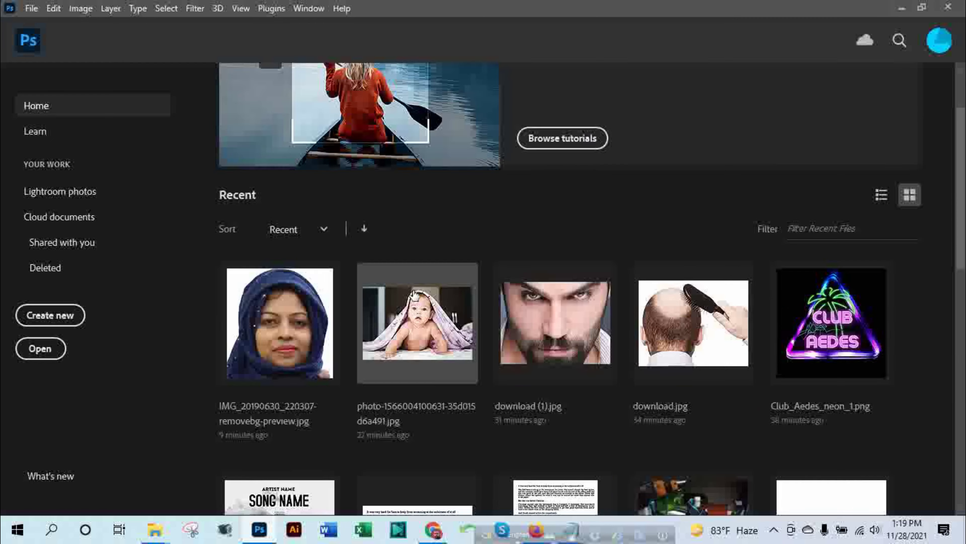
scroll(413, 290, up, 4)
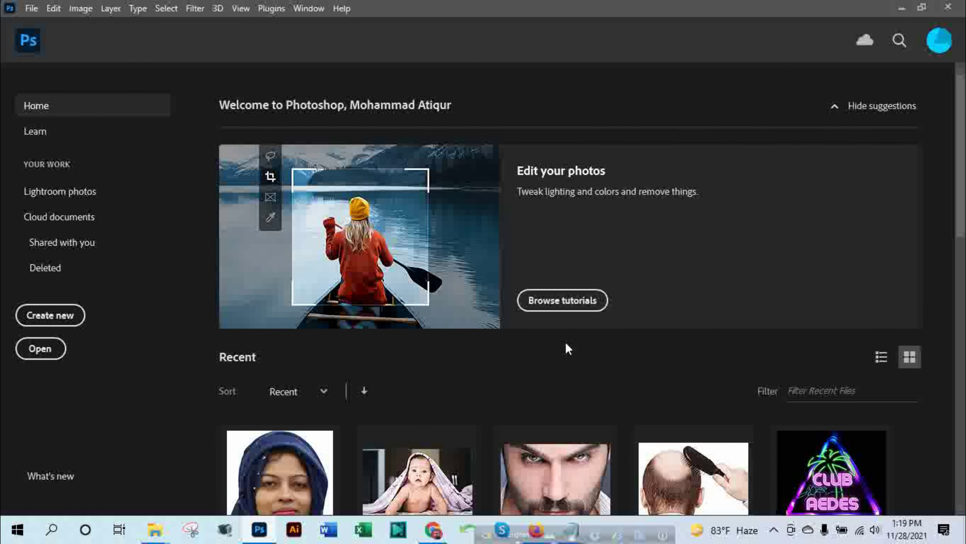
Step: Open the file browser from Home and dismiss it without opening anything
click(43, 351)
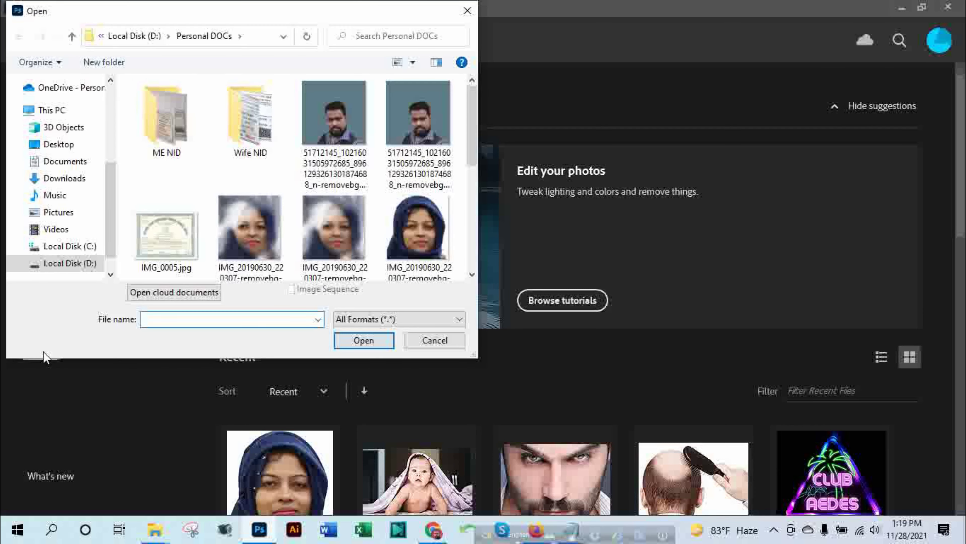
scroll(284, 118, down, 3)
scroll(284, 119, down, 3)
scroll(284, 119, up, 6)
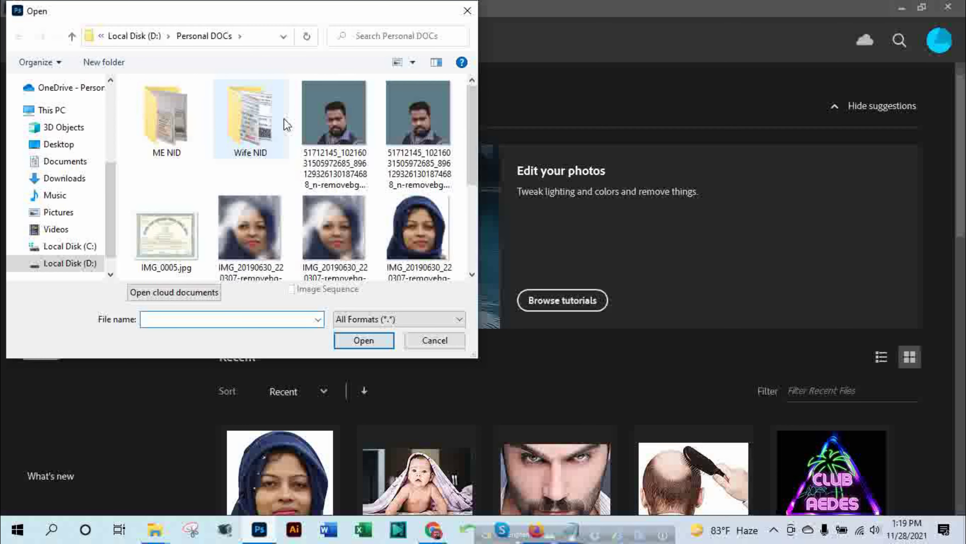
click(467, 11)
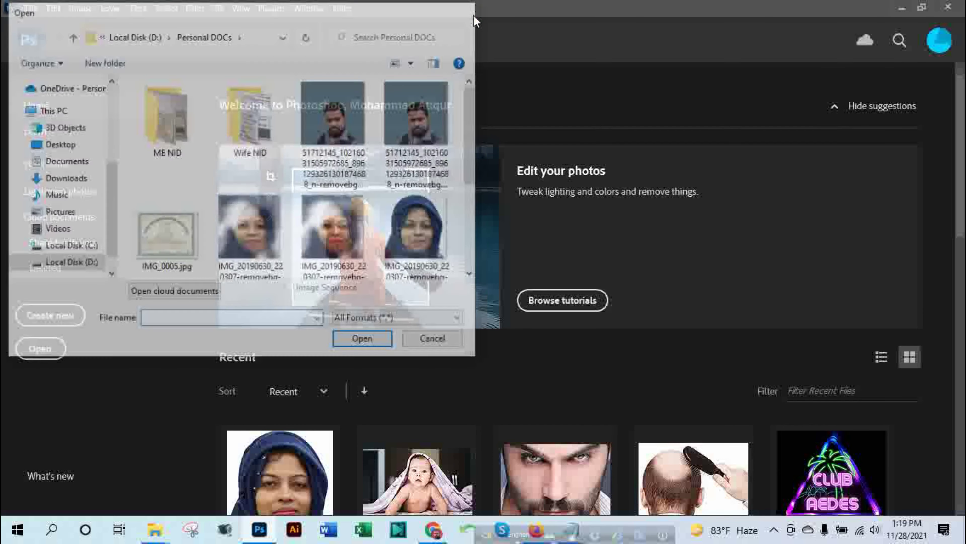
Step: Minimize Photoshop and the Personal DOCs folder window, leaving the browser showing
scroll(722, 433, down, 10)
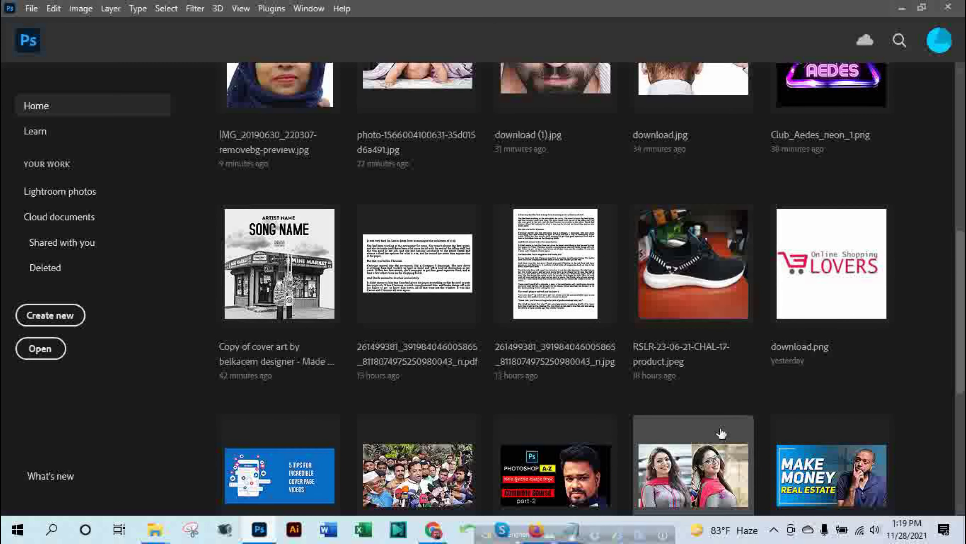
scroll(722, 433, down, 5)
scroll(721, 433, up, 10)
scroll(718, 427, up, 5)
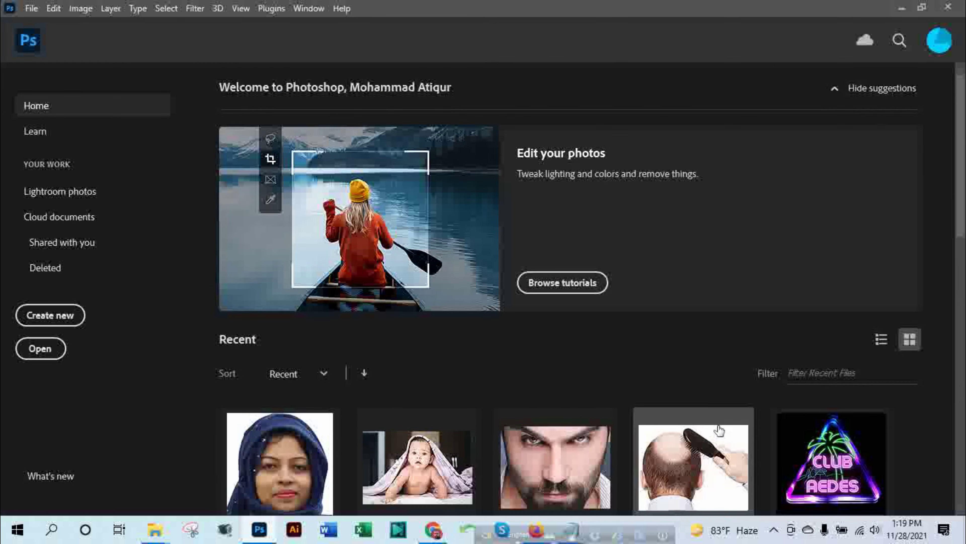
click(902, 9)
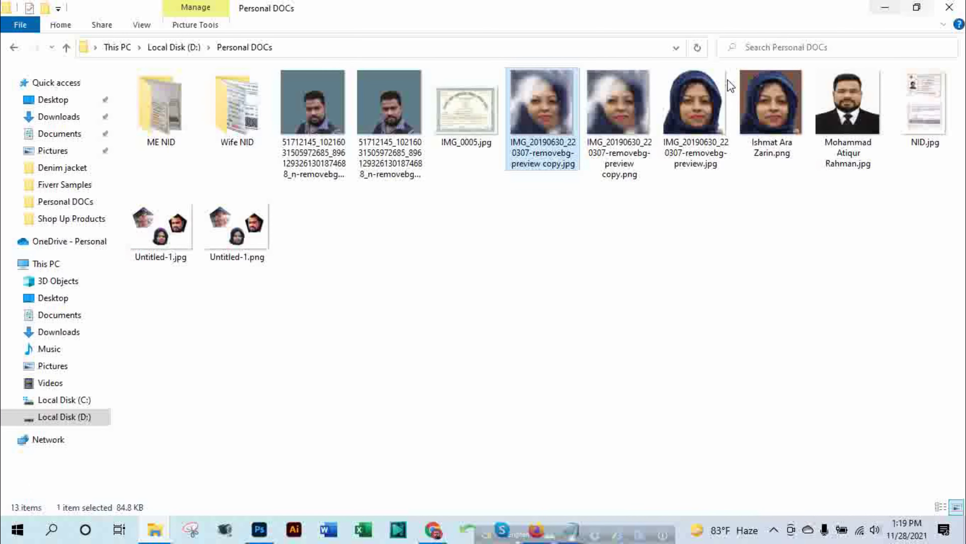
click(886, 8)
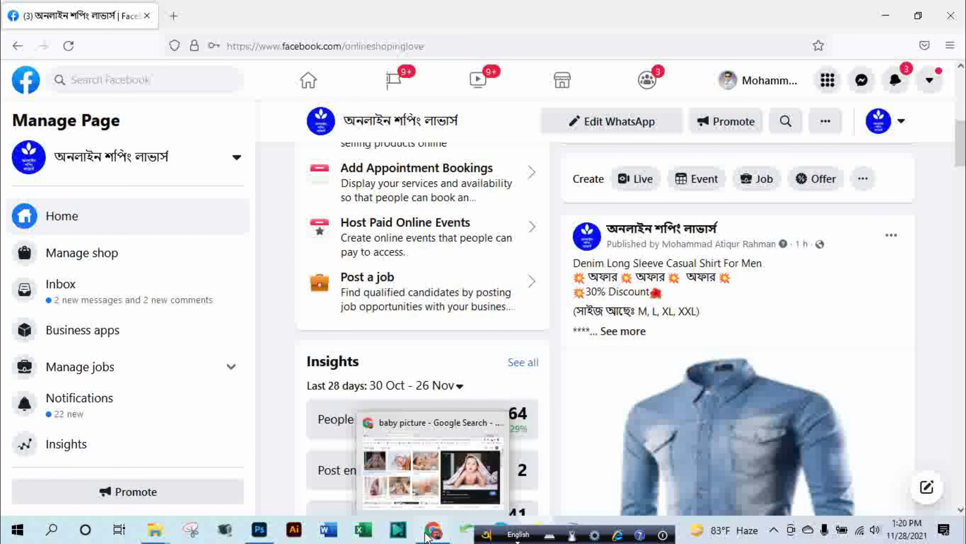
Step: Search Chrome images for 'natural picture', replacing the old baby picture query
click(433, 530)
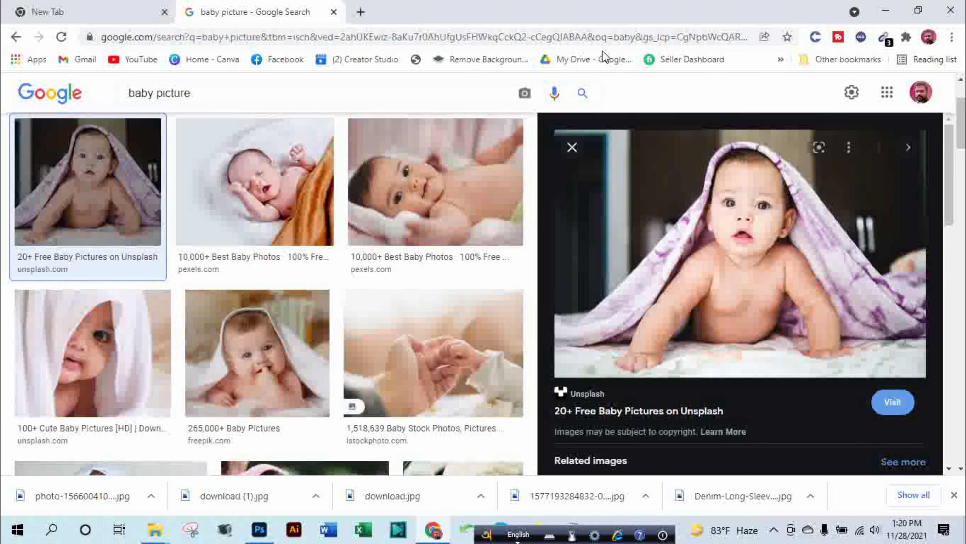
click(229, 87)
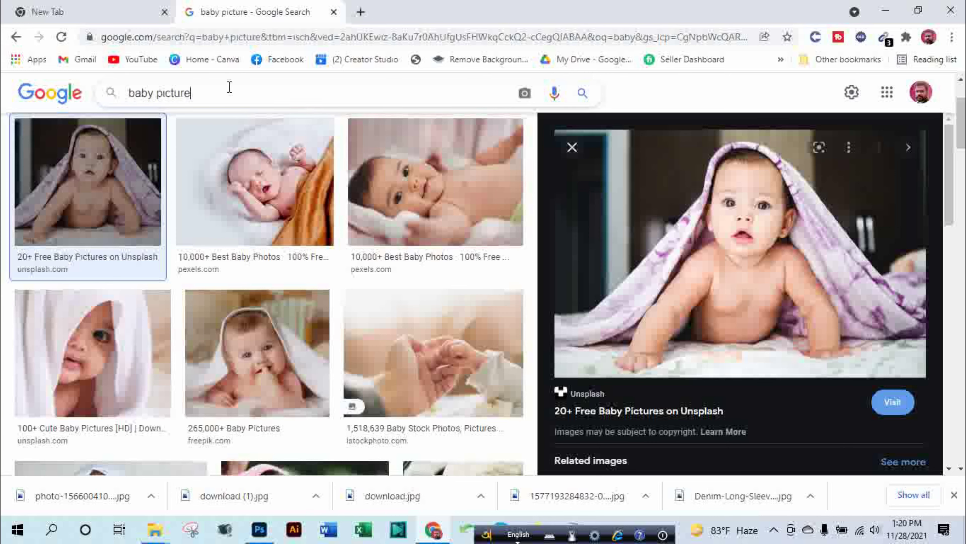
key(BackSpace)
key(BackSpace)
key(BackSpace)
key(BackSpace)
key(BackSpace)
key(BackSpace)
text(na)
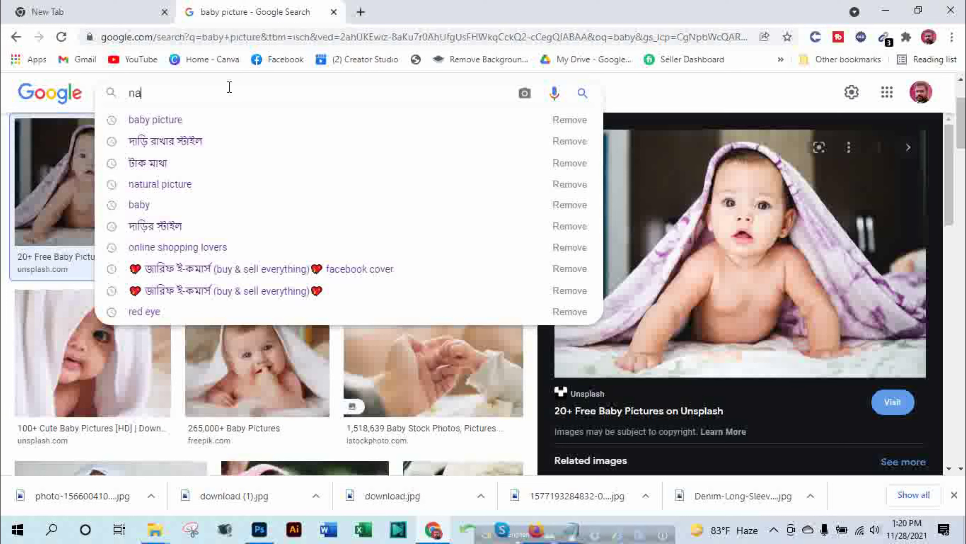
text(tu)
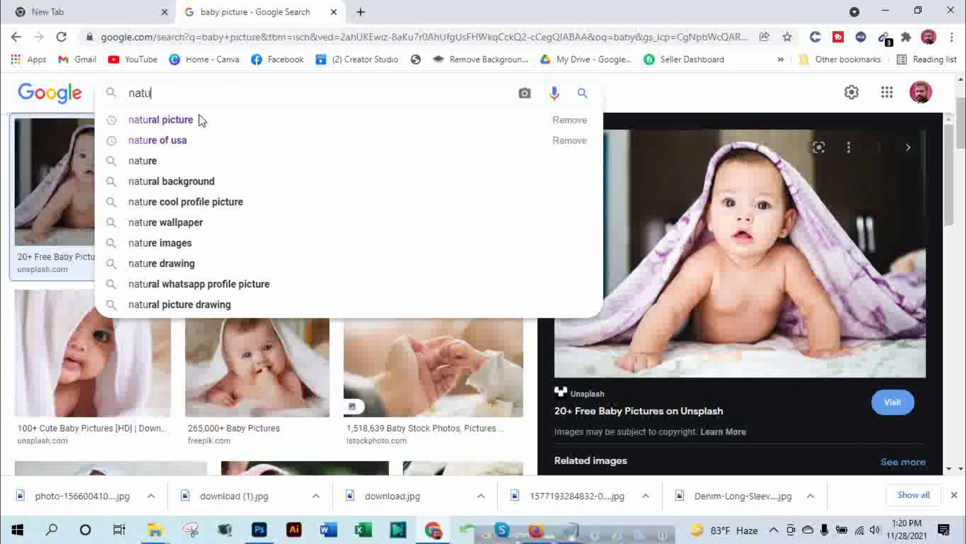
click(160, 119)
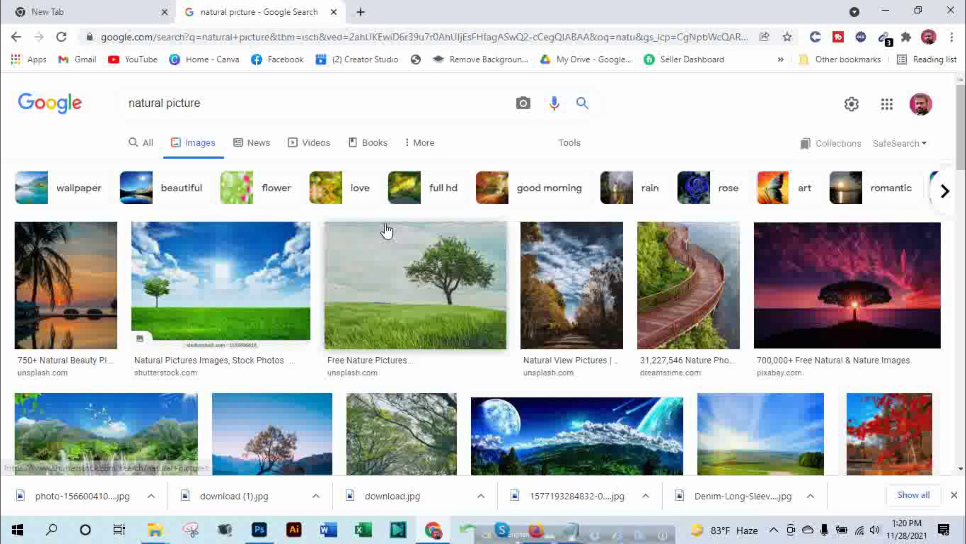
Step: Scroll the image results and open a larger preview of the lone tree photo
click(220, 320)
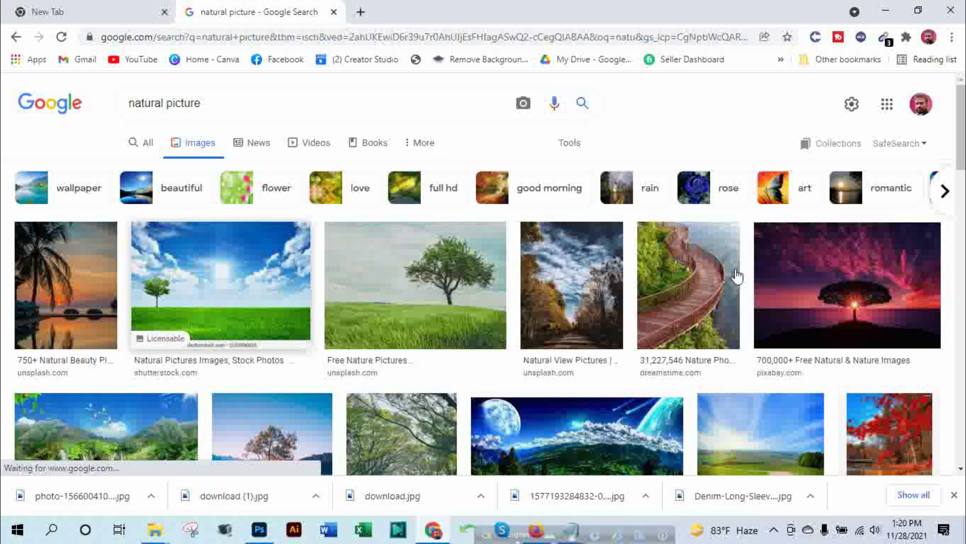
scroll(742, 290, down, 3)
scroll(414, 277, down, 3)
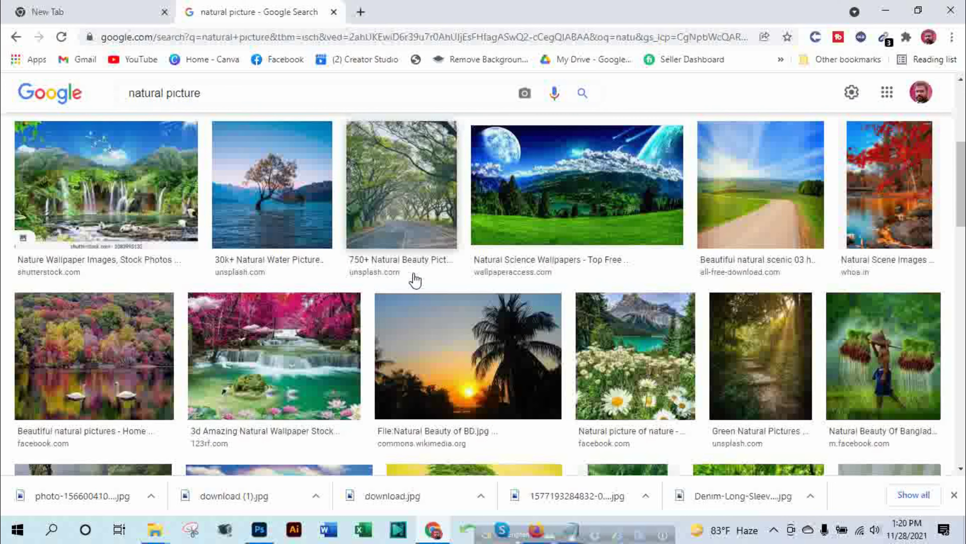
scroll(416, 279, down, 3)
scroll(416, 279, down, 3)
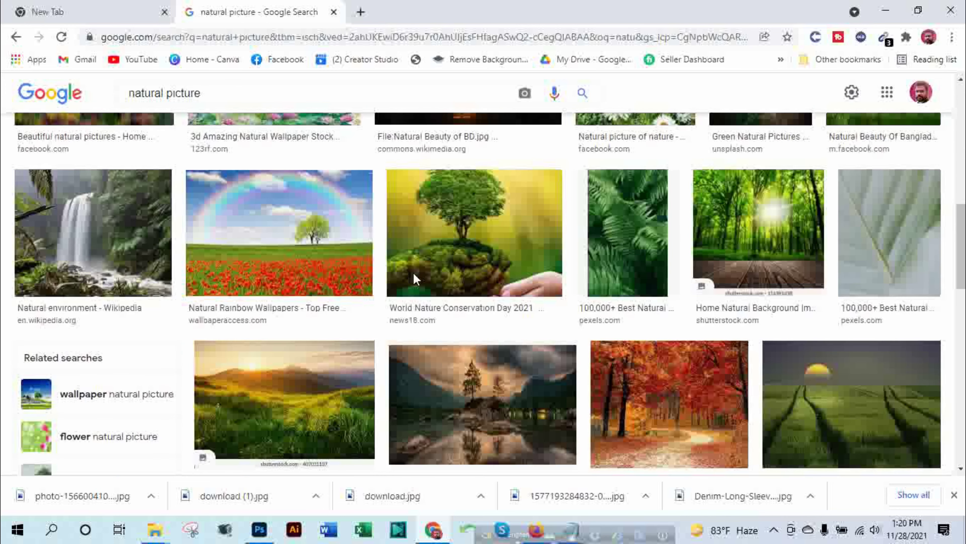
scroll(415, 280, up, 2)
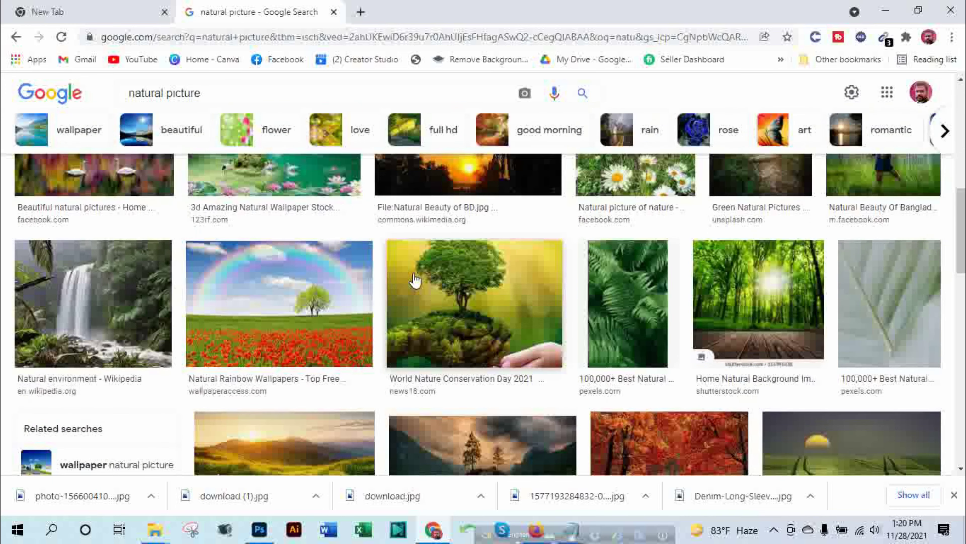
scroll(415, 280, up, 6)
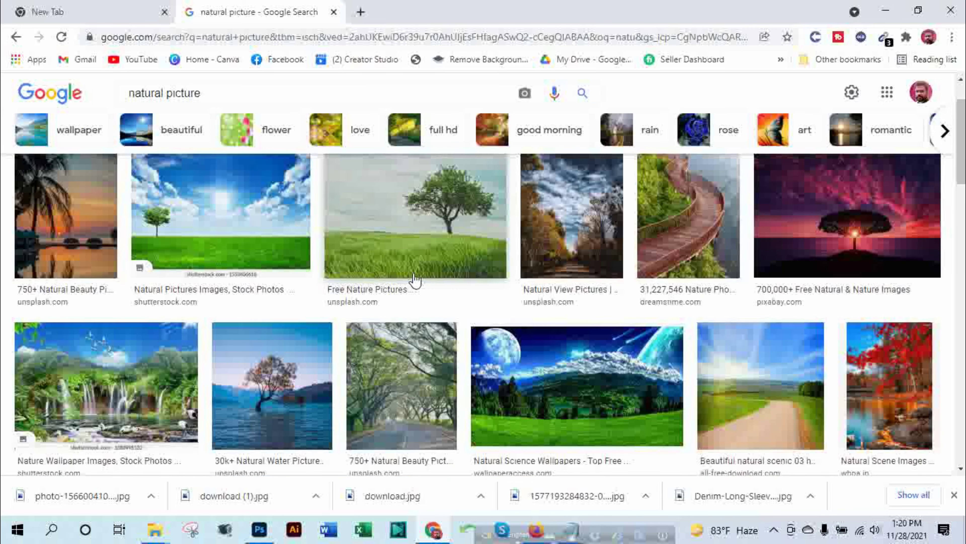
scroll(415, 280, up, 2)
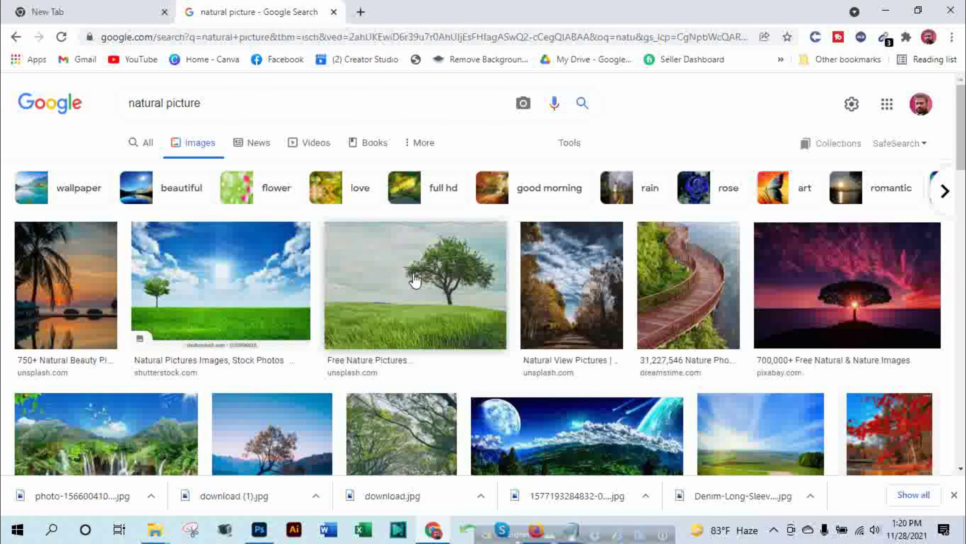
click(405, 298)
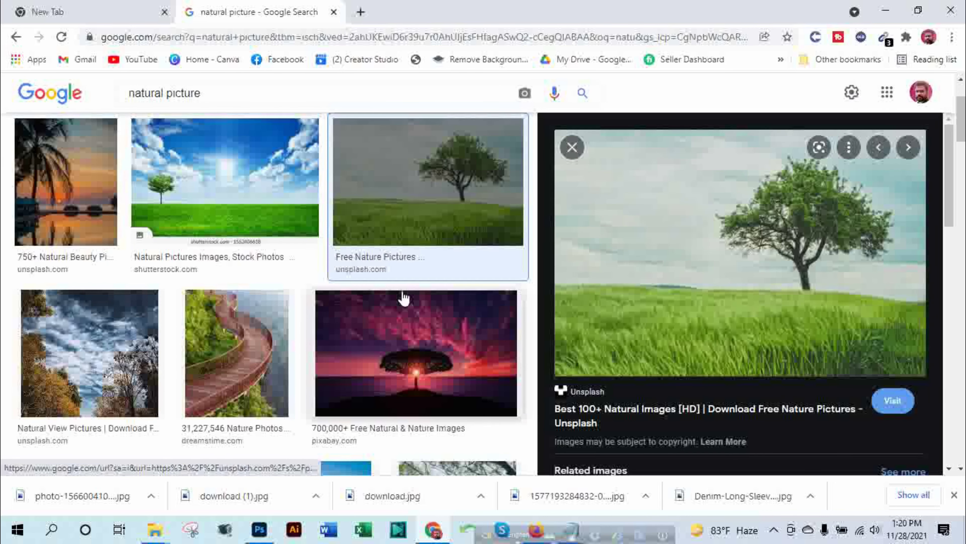
Step: Save the lone-tree photo to the computer via Save image as, then return to Photoshop
right_click(703, 247)
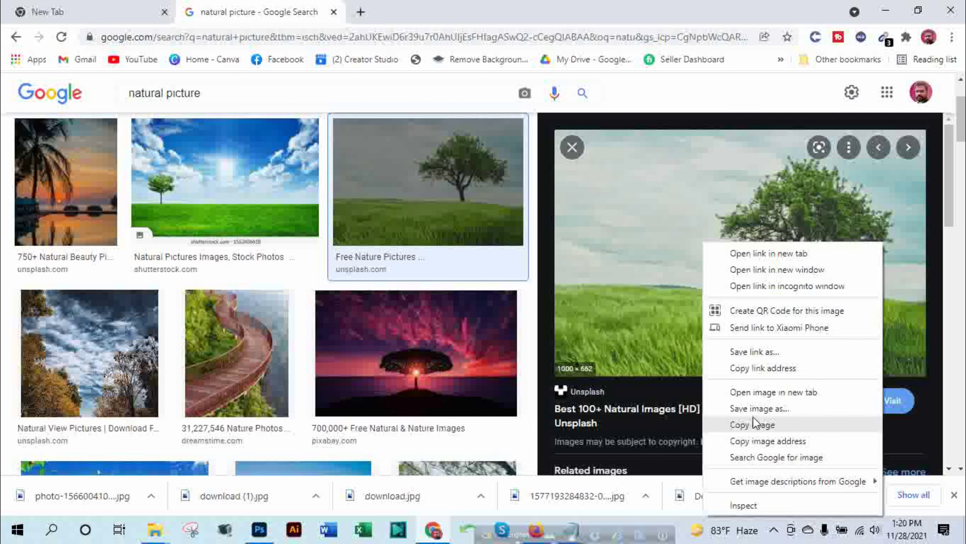
click(757, 408)
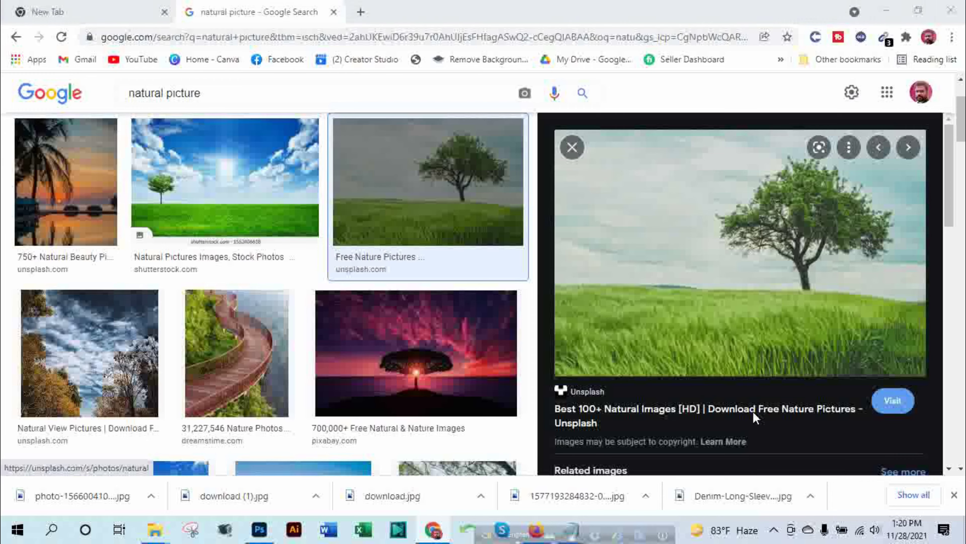
key(Return)
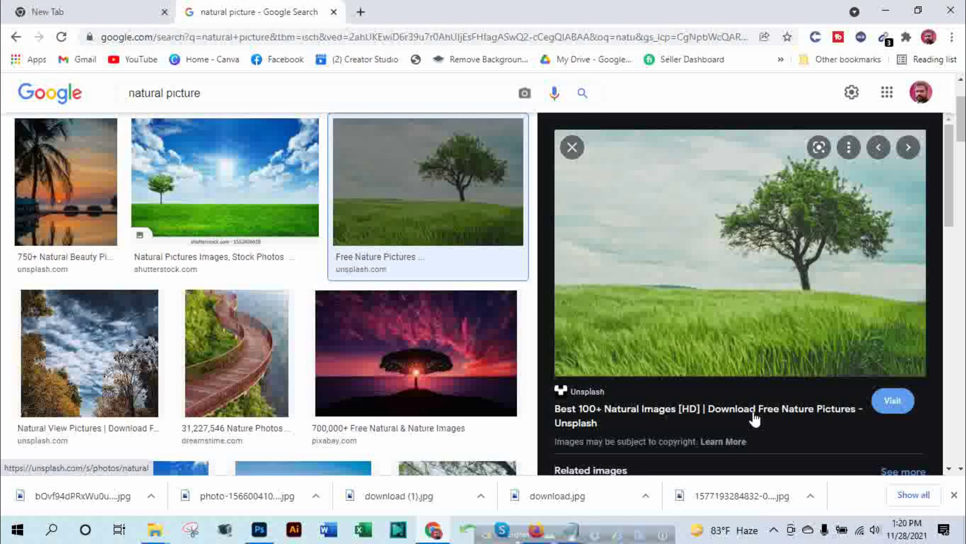
click(260, 535)
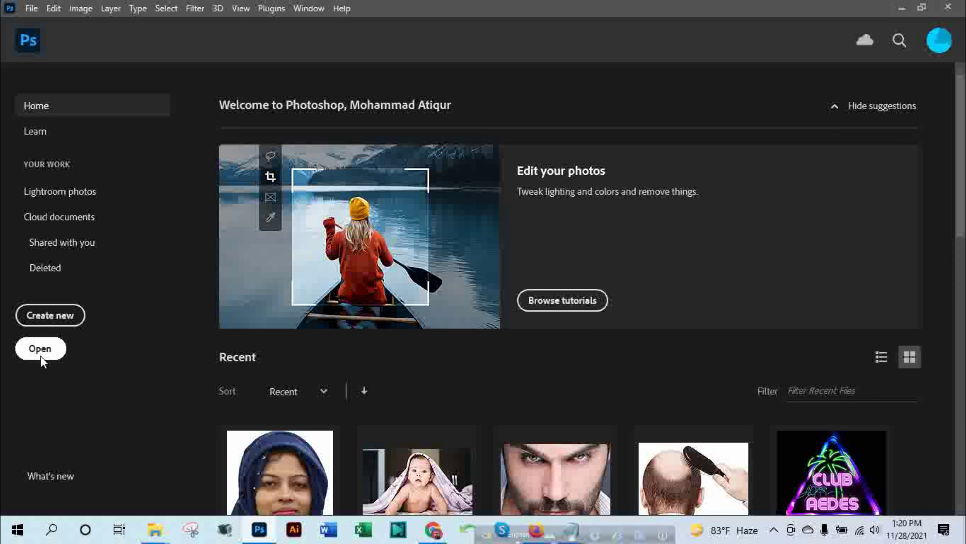
Step: Open bOvf94dPRxWu0u3QsPjF_tree.jpg from Downloads using the Home screen's Open dialog
click(41, 355)
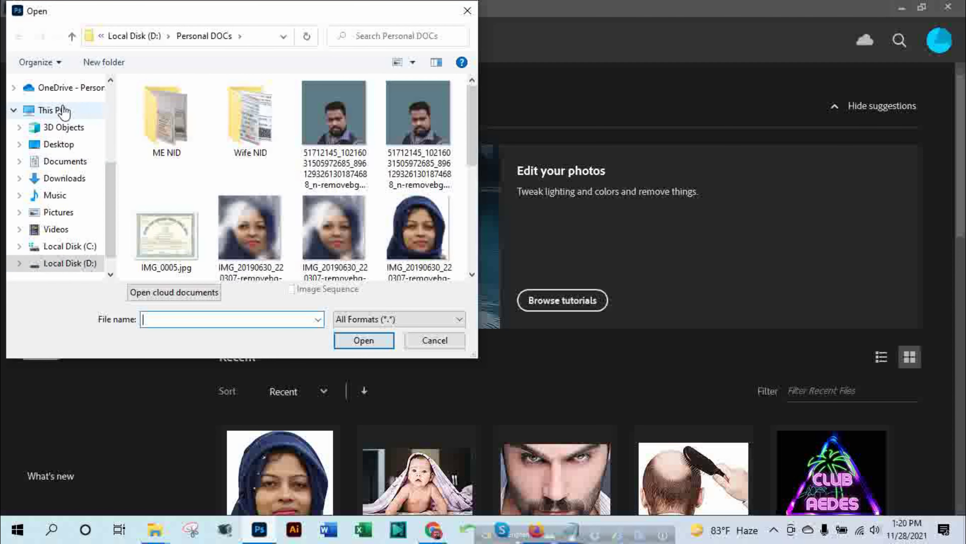
scroll(63, 111, up, 2)
scroll(63, 111, up, 2)
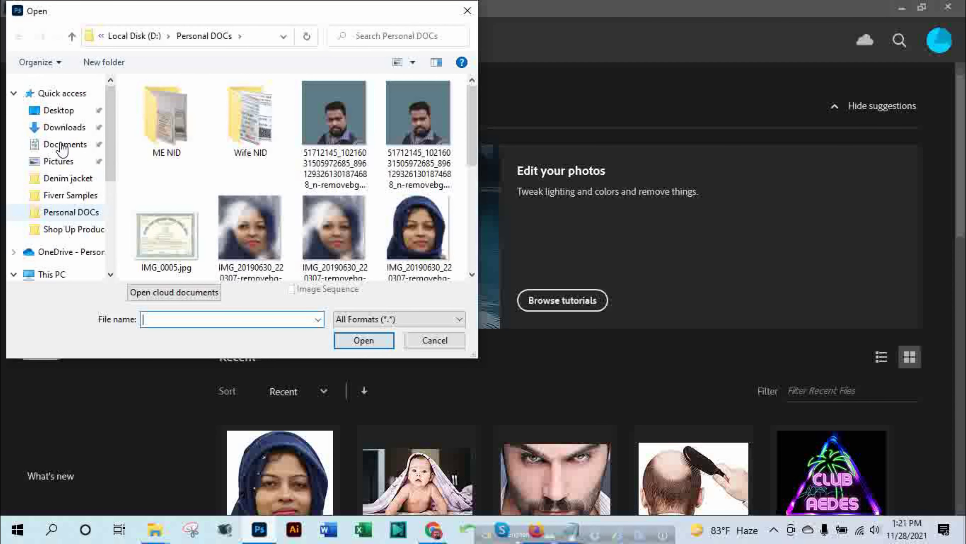
click(64, 128)
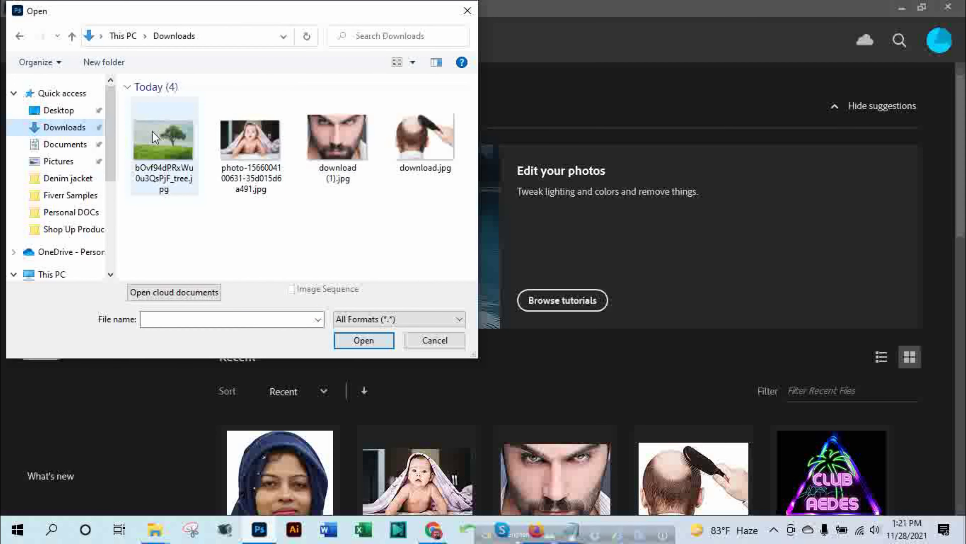
click(152, 132)
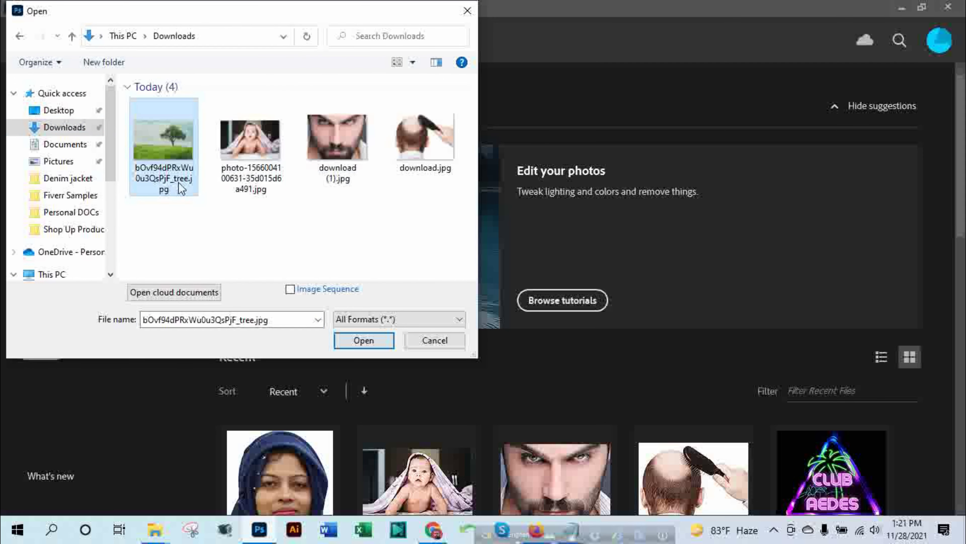
click(391, 341)
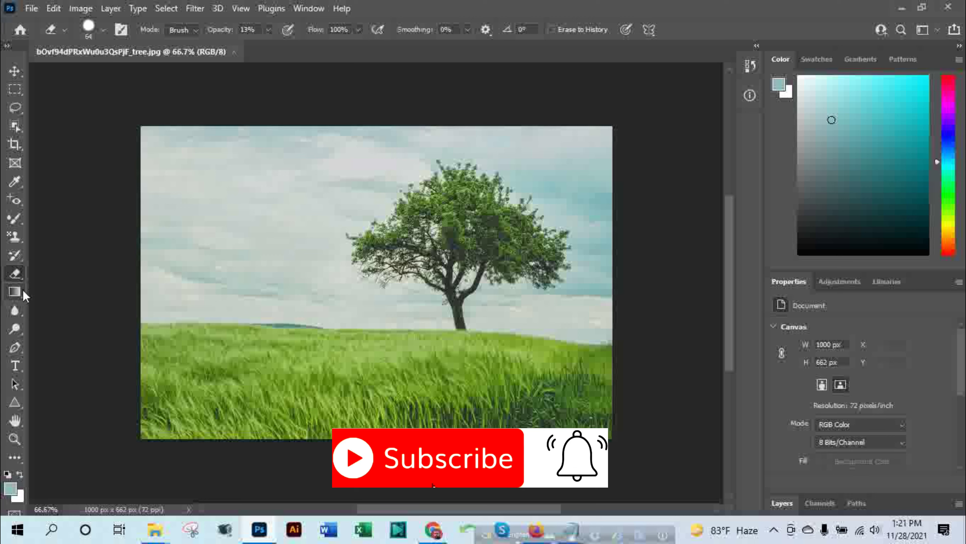
Step: Try a faint erase on the sky, then raise the Eraser opacity to 100%
right_click(18, 273)
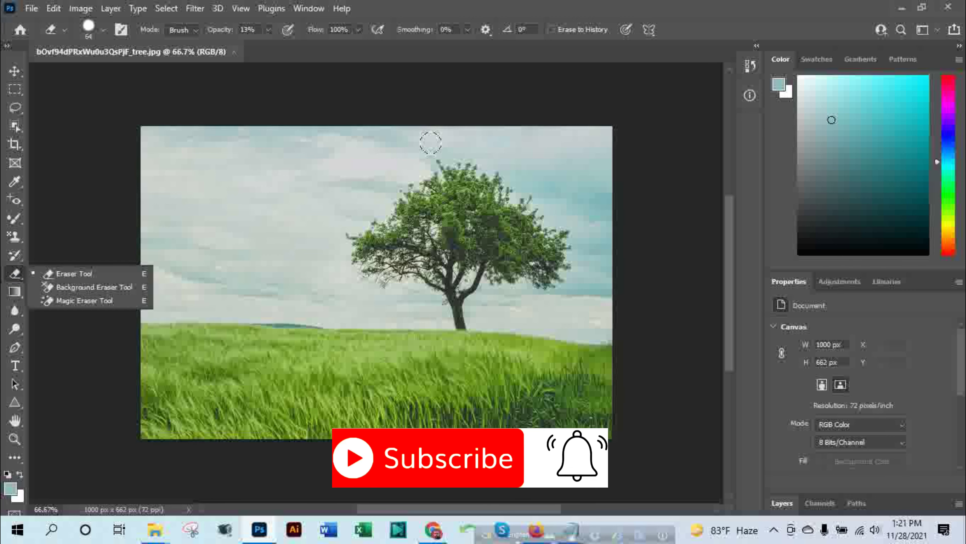
drag(430, 143, 360, 205)
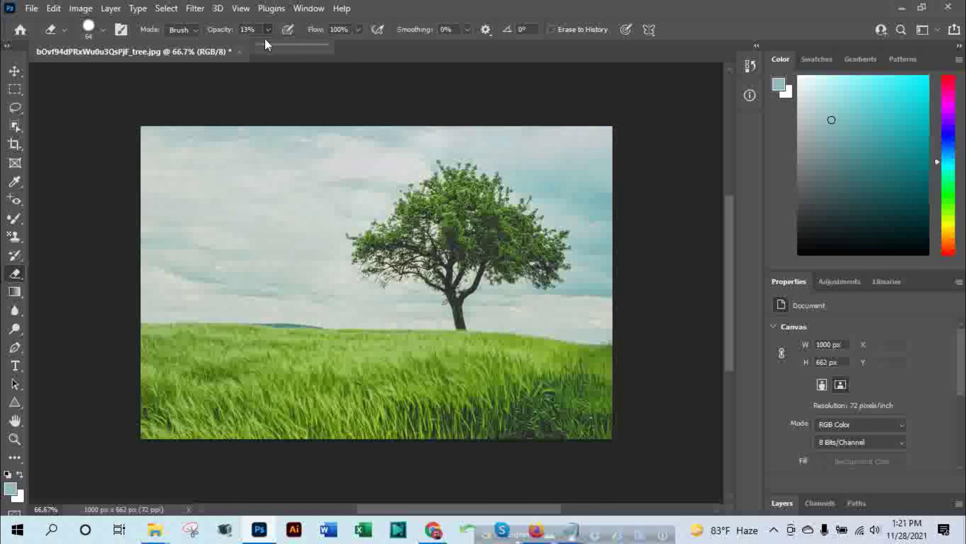
drag(267, 32, 312, 44)
Step: Erase a band around the tree canopy, then undo the two inner canopy strokes
mouse_move(417, 148)
mouse_down()
mouse_move(377, 185)
mouse_move(483, 153)
mouse_move(516, 173)
mouse_move(567, 256)
mouse_move(479, 294)
mouse_move(481, 324)
mouse_up()
mouse_move(354, 259)
mouse_down()
mouse_move(366, 281)
mouse_move(420, 296)
mouse_move(440, 324)
mouse_up()
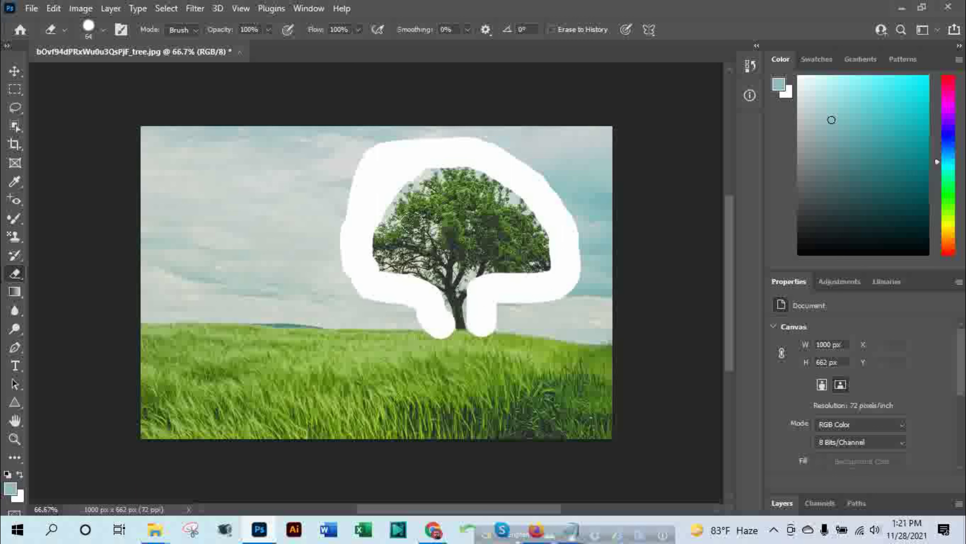
drag(414, 239, 461, 224)
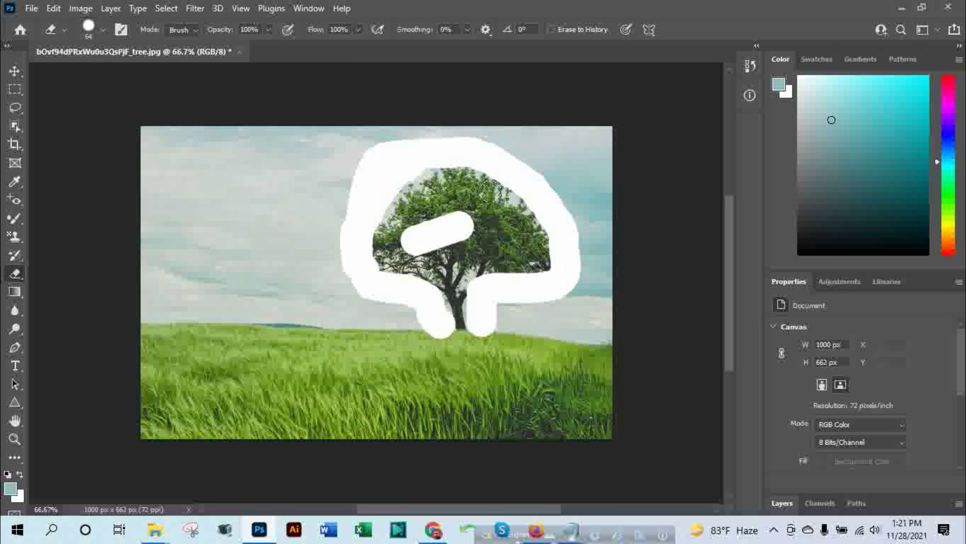
drag(491, 193, 515, 207)
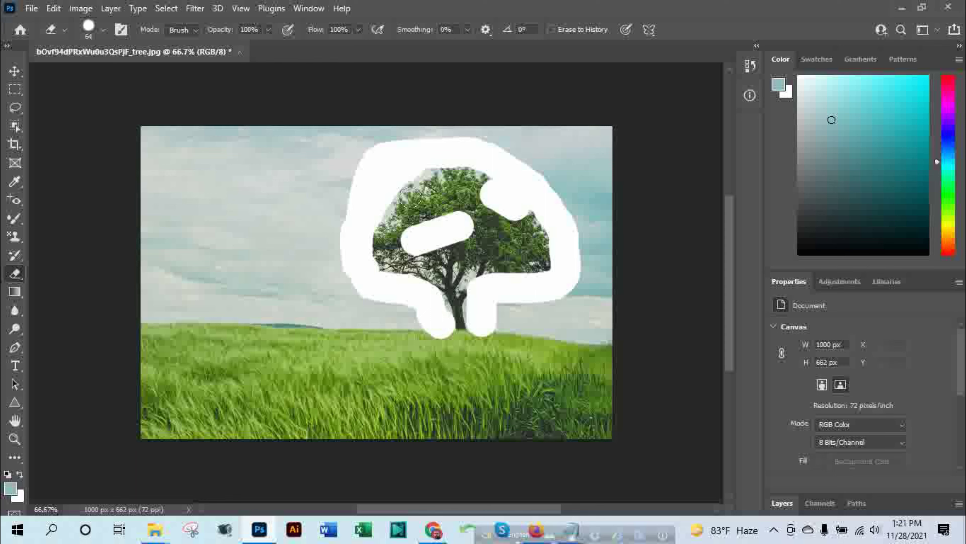
key(ctrl+z)
key(ctrl+z)
key(ctrl+z)
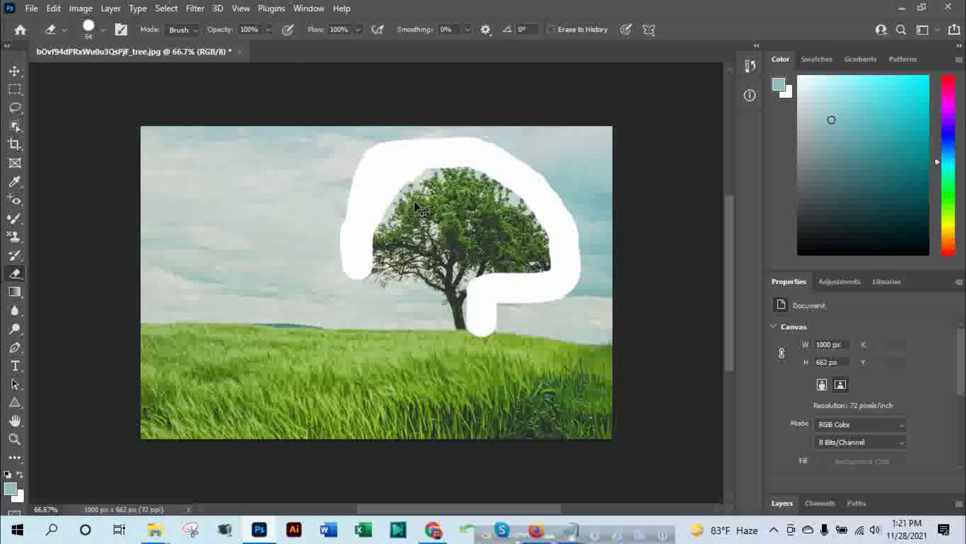
key(ctrl+z)
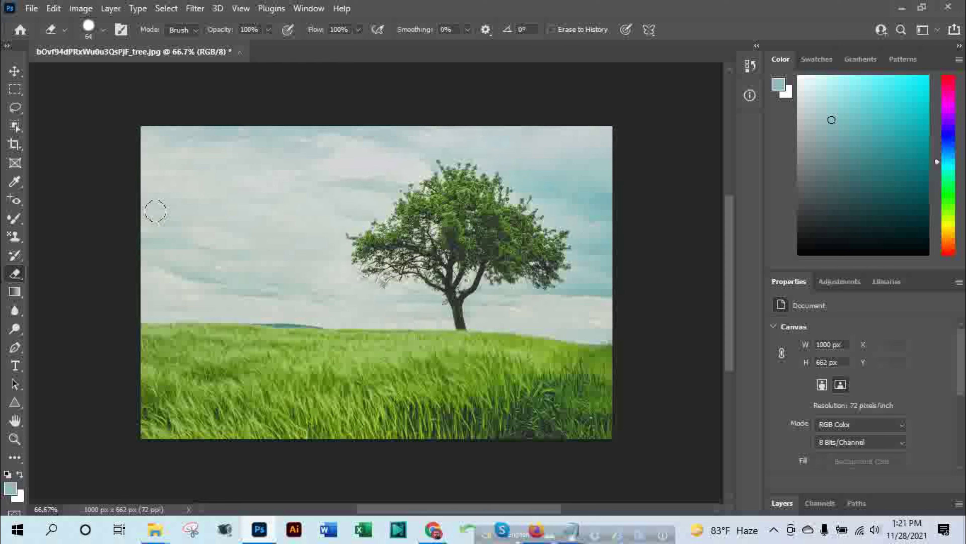
Step: Choose the Background Eraser with a smaller brush size, converting the photo's background into Layer 0
right_click(17, 276)
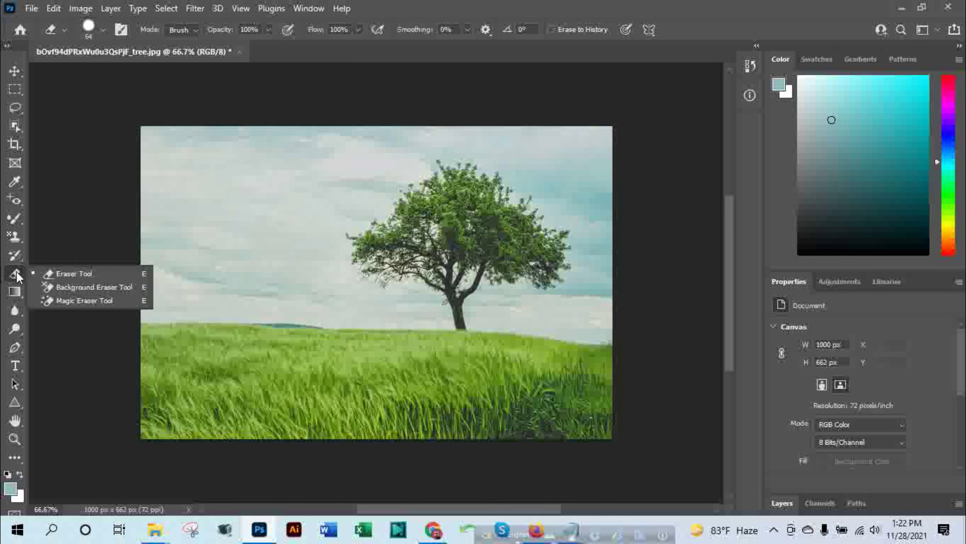
click(76, 286)
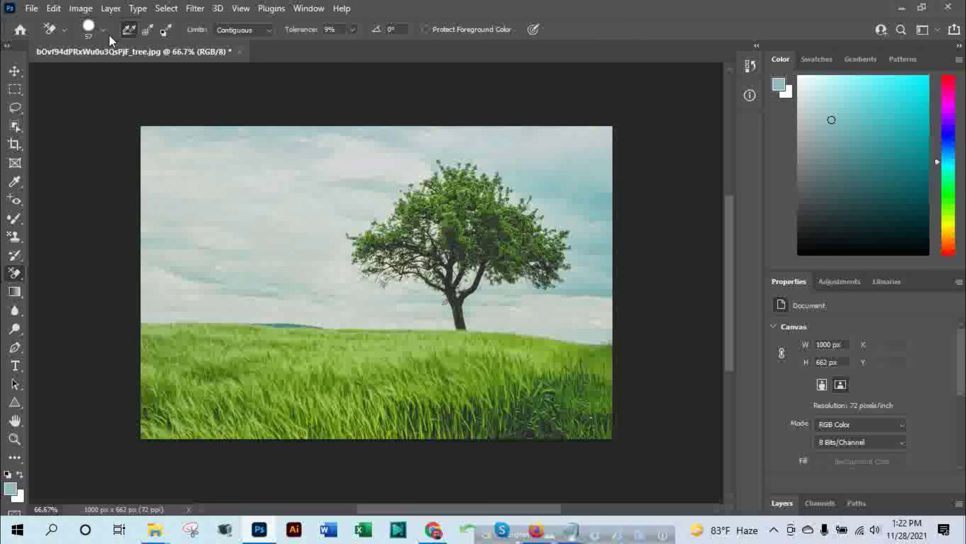
click(102, 29)
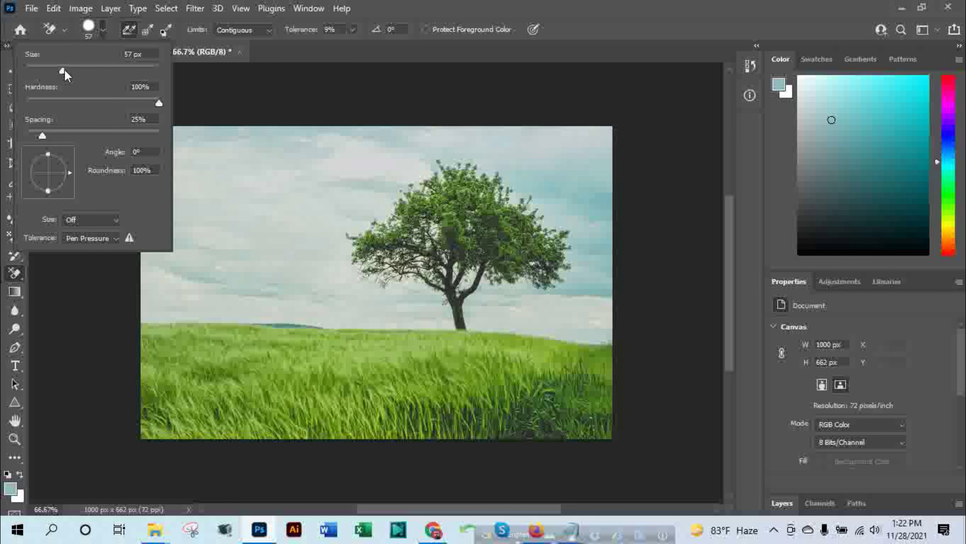
drag(63, 70, 47, 74)
click(91, 377)
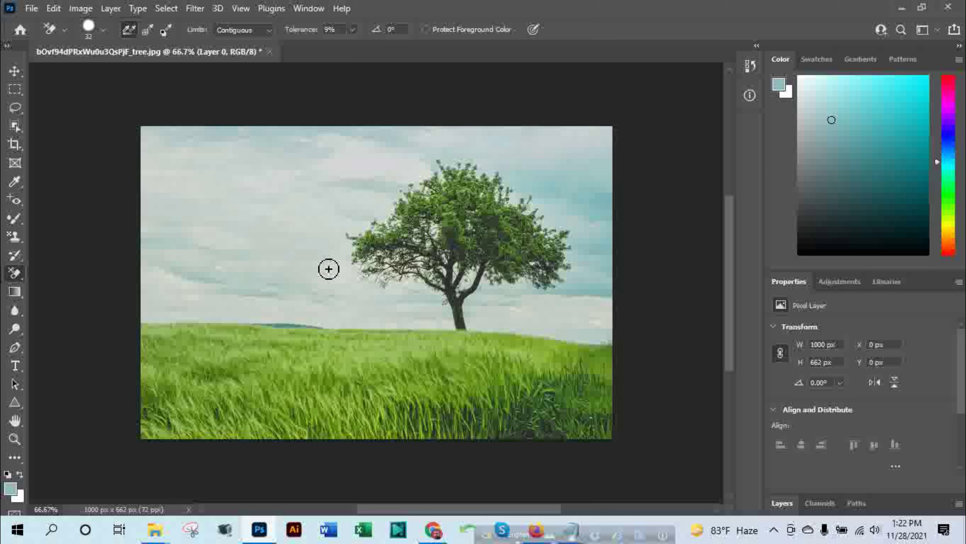
Step: Sample the sky's light grey, then erase sky around the branches, crown and canopy's left edge
key(alt)
alt+click(327, 265)
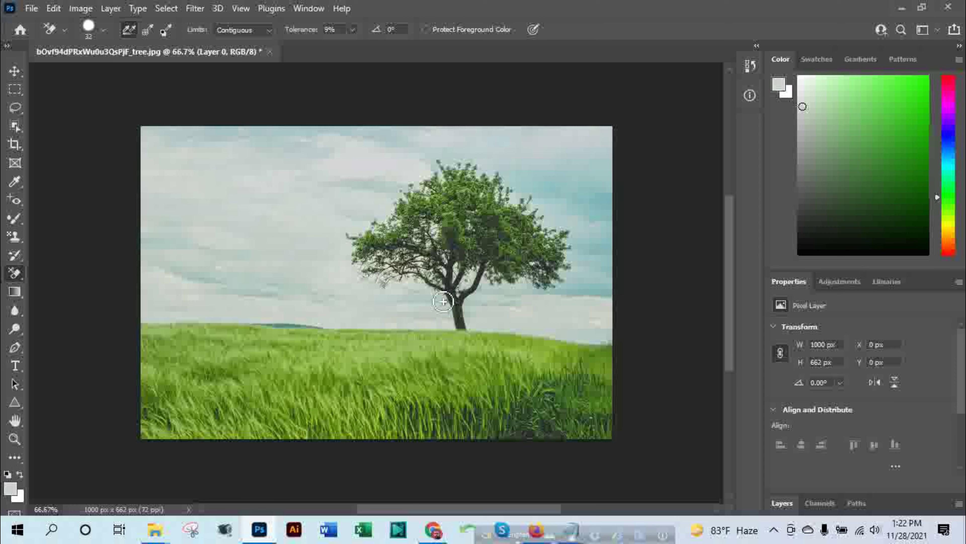
mouse_move(419, 275)
mouse_down()
mouse_move(384, 277)
mouse_move(394, 290)
mouse_move(429, 280)
mouse_move(394, 289)
mouse_move(375, 272)
mouse_move(380, 216)
mouse_move(399, 206)
mouse_move(354, 238)
mouse_move(424, 187)
mouse_up()
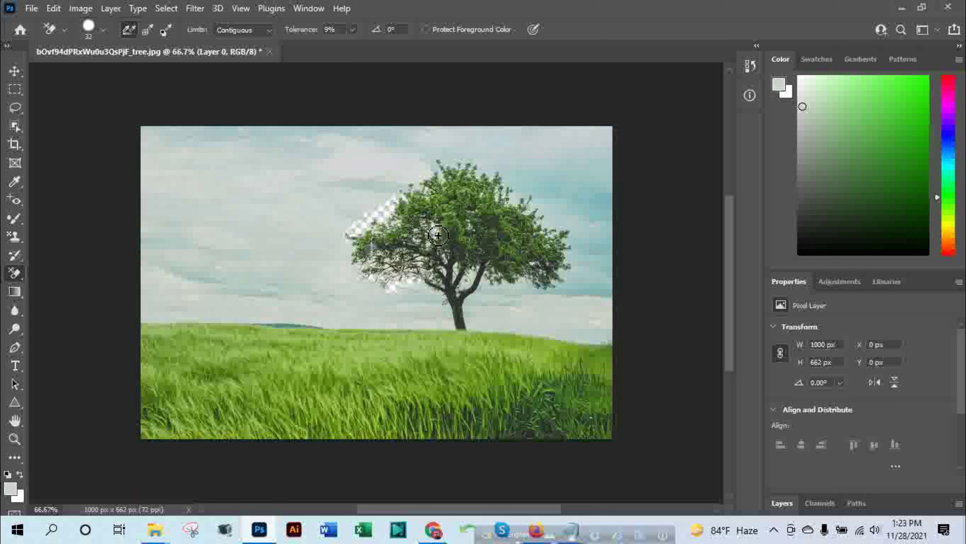
mouse_move(449, 234)
mouse_down()
mouse_move(454, 265)
mouse_move(473, 273)
mouse_move(445, 291)
mouse_move(436, 275)
mouse_move(455, 225)
mouse_move(433, 178)
mouse_move(469, 168)
mouse_move(566, 246)
mouse_move(565, 272)
mouse_move(487, 291)
mouse_move(495, 274)
mouse_move(477, 326)
mouse_move(472, 313)
mouse_move(457, 334)
mouse_move(455, 309)
mouse_move(440, 303)
mouse_up()
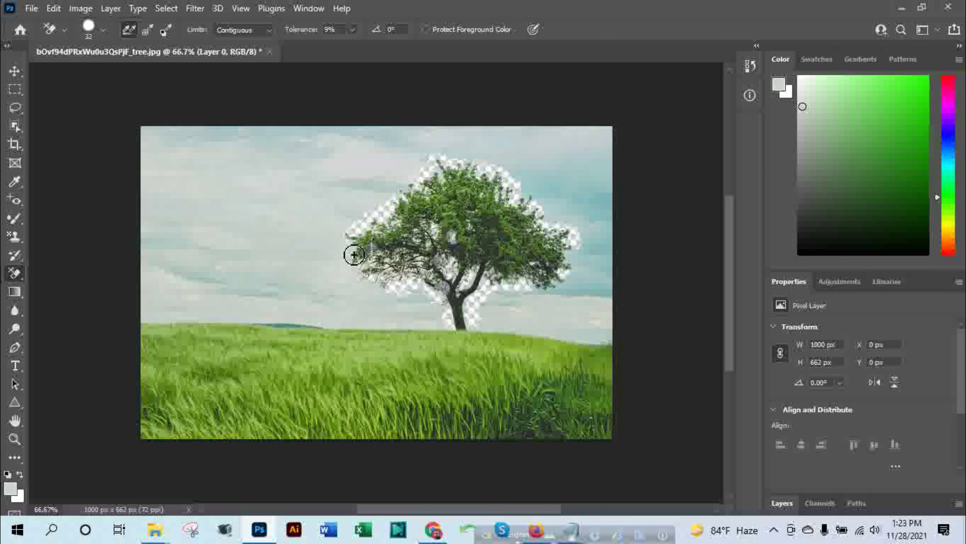
mouse_move(371, 282)
mouse_down()
mouse_move(345, 262)
mouse_move(363, 283)
mouse_move(379, 283)
mouse_up()
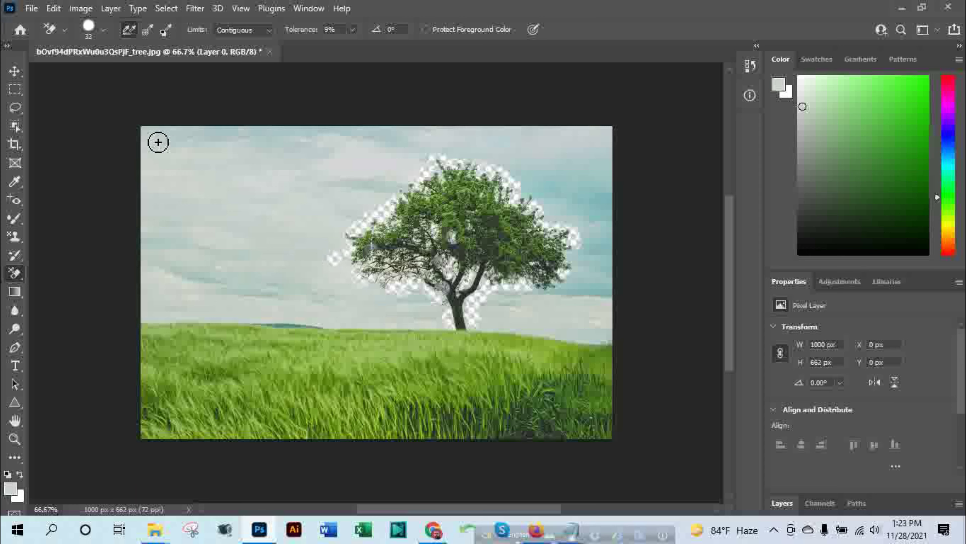
Step: Erase sky across the top and horizon, then undo four times to restore most of it
mouse_move(149, 134)
mouse_down()
mouse_move(174, 317)
mouse_move(188, 278)
mouse_move(209, 267)
mouse_move(271, 281)
mouse_move(265, 160)
mouse_move(203, 179)
mouse_move(380, 179)
mouse_move(361, 169)
mouse_move(437, 160)
mouse_up()
mouse_move(437, 160)
mouse_down()
mouse_move(279, 160)
mouse_move(291, 242)
mouse_up()
mouse_move(309, 304)
mouse_down()
mouse_move(443, 337)
mouse_move(494, 324)
mouse_move(599, 330)
mouse_move(604, 209)
mouse_move(553, 164)
mouse_move(466, 147)
mouse_move(382, 149)
mouse_move(448, 161)
mouse_up()
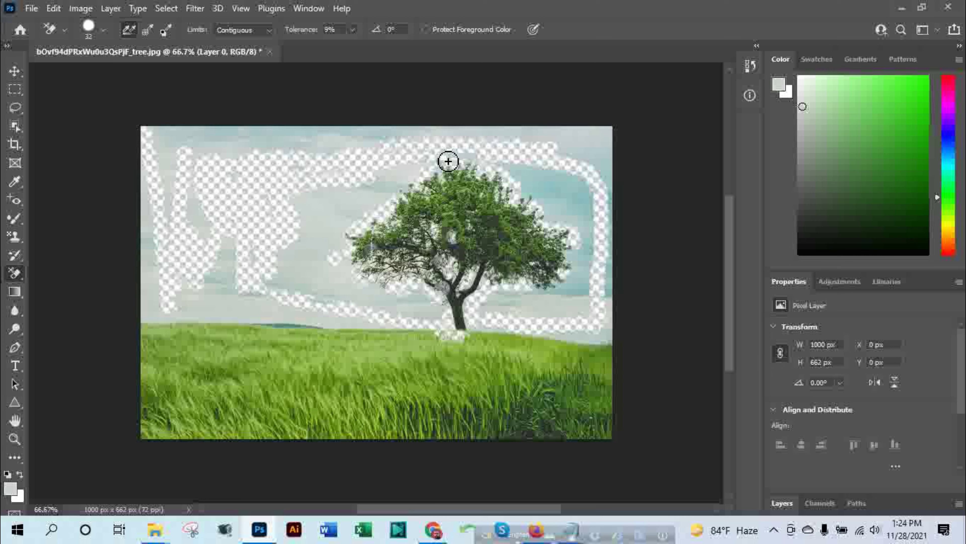
key(ctrl+z)
key(ctrl+z)
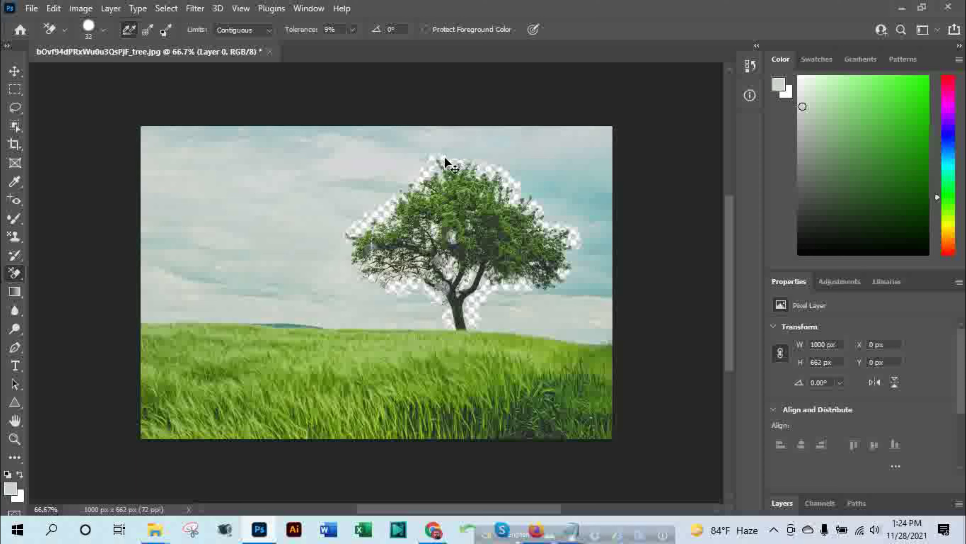
key(ctrl+z)
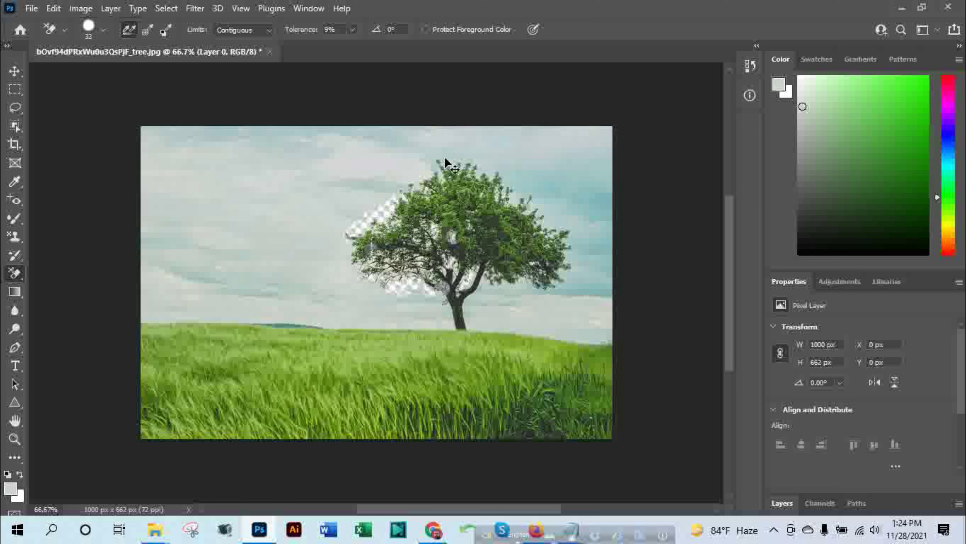
key(ctrl+z)
key(ctrl+z)
key(ctrl+z)
key(ctrl+z)
key(ctrl+z)
key(ctrl+z)
key(ctrl+z)
key(ctrl+z)
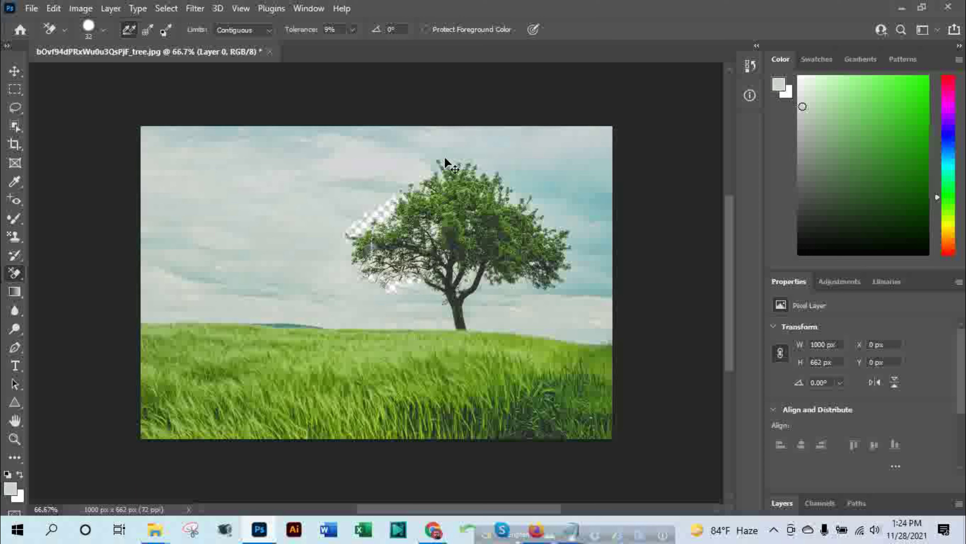
key(ctrl+z)
Step: Close the tree photo without saving and reopen it from Recent files
click(271, 53)
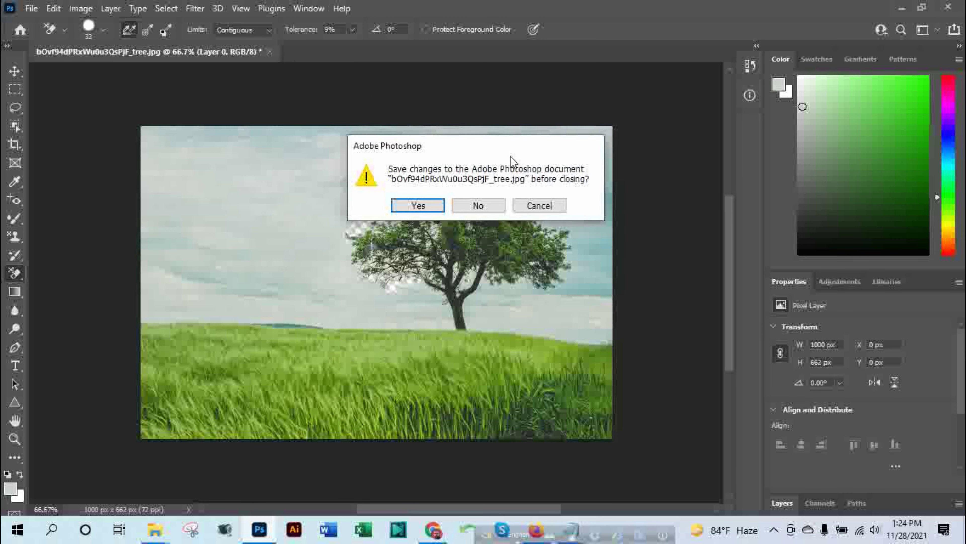
click(481, 206)
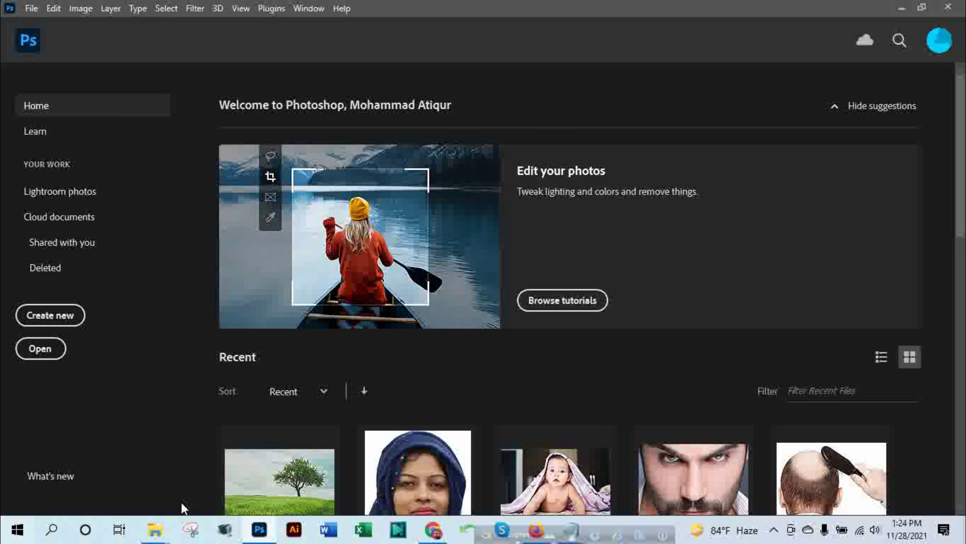
click(257, 489)
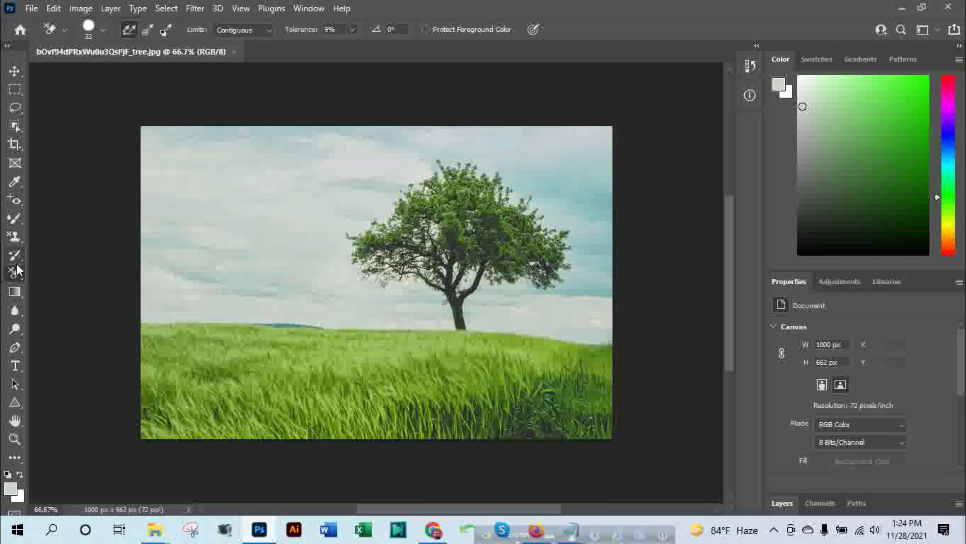
Step: Switch to the Magic Eraser Tool, test a one-click sky erase, and undo it
right_click(17, 270)
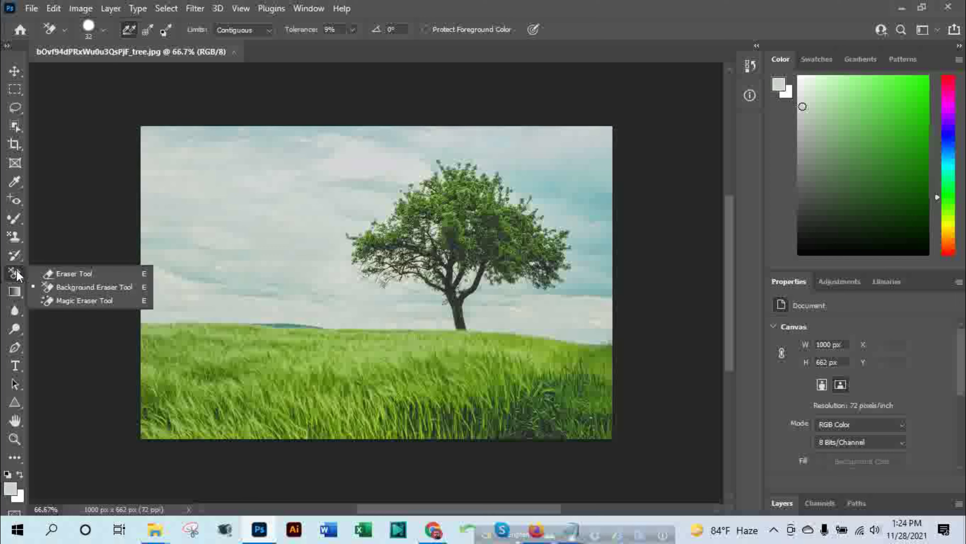
click(84, 301)
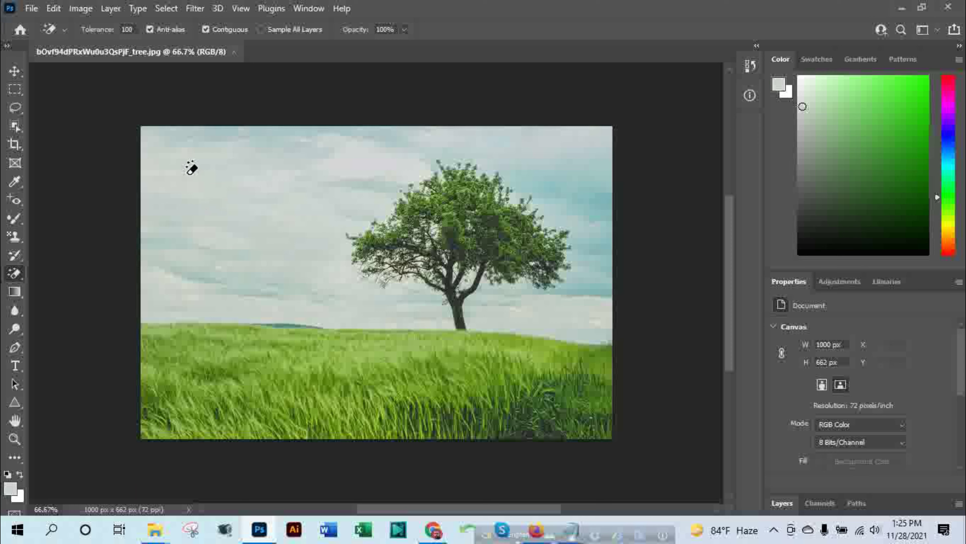
click(183, 165)
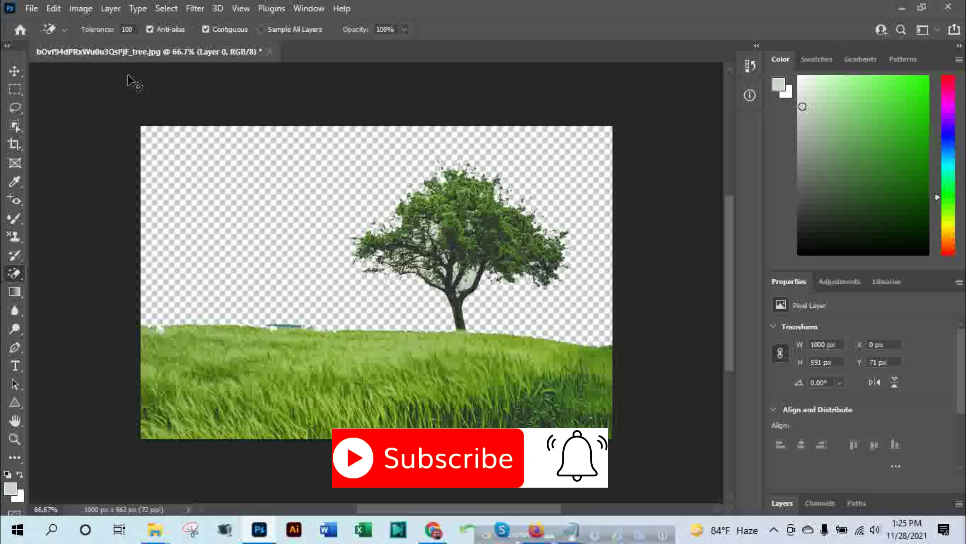
key(F12)
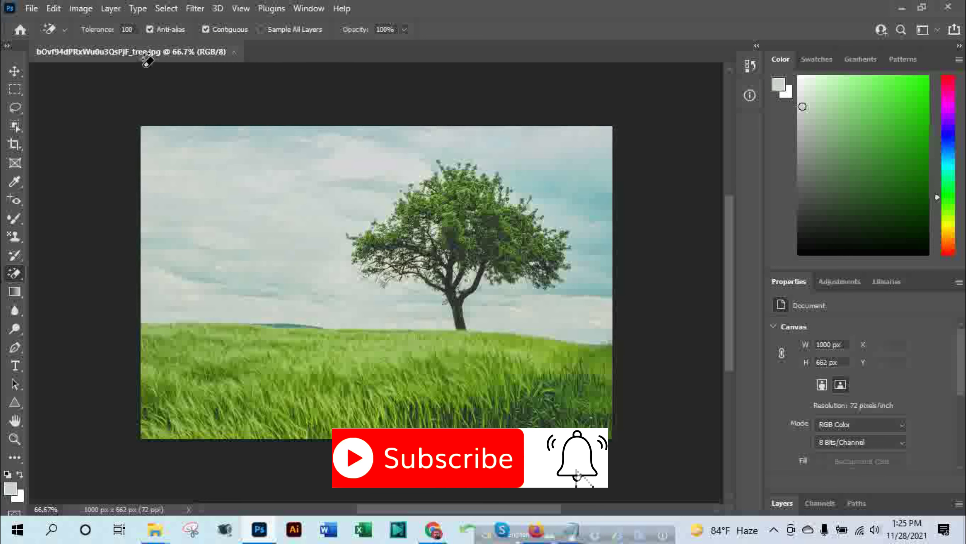
Step: Set Magic Eraser tolerance to 30, test another sky erase, and undo it
double_click(135, 29)
key(BackSpace)
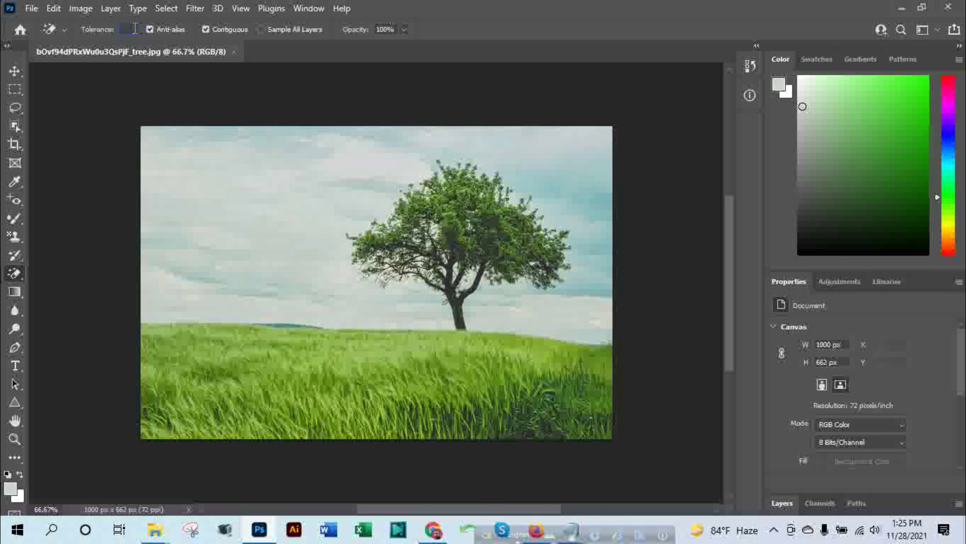
text(3)
text(0)
click(179, 169)
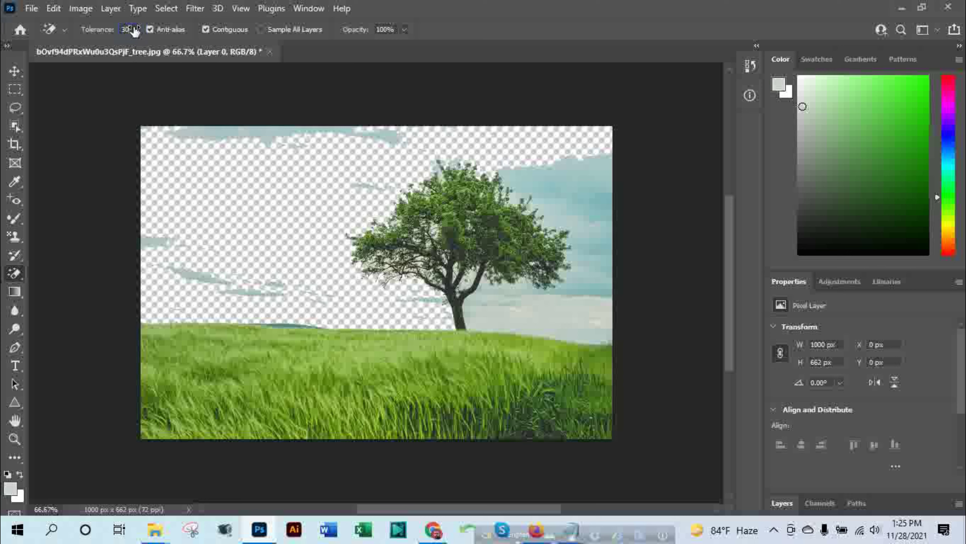
key(ctrl+z)
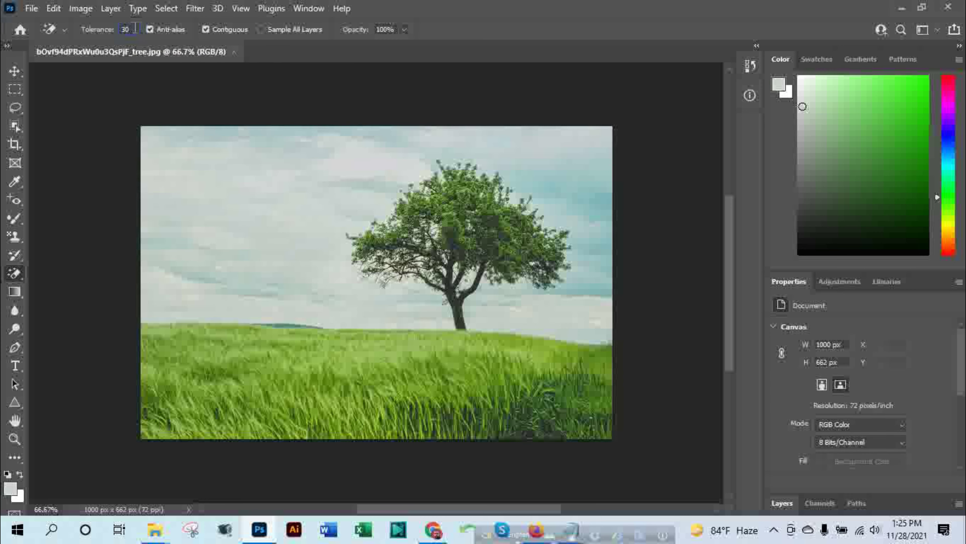
Step: Set Magic Eraser tolerance to 10 and erase part of the sky
key(BackSpace)
text(10)
click(175, 154)
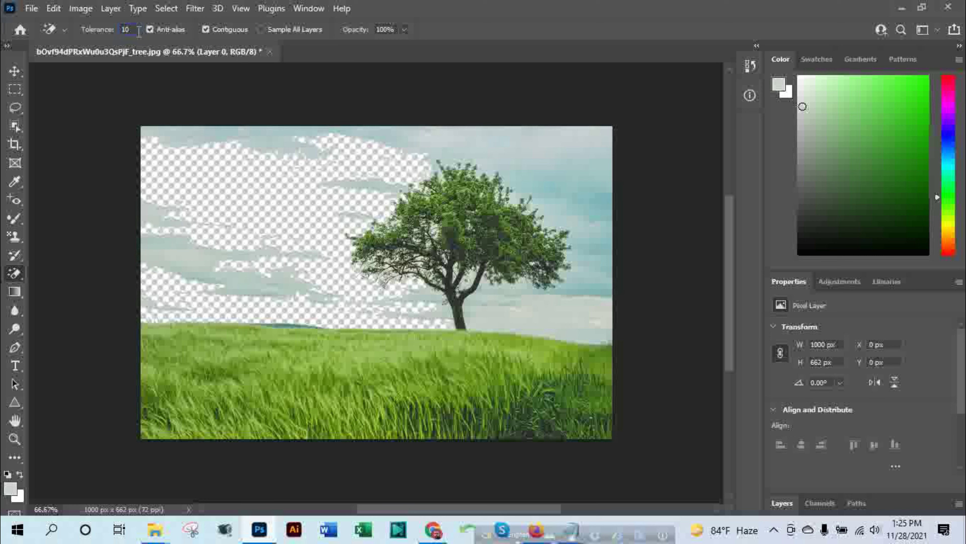
Step: Raise tolerance to 100 and clear the sky right of the tree plus remaining cloud patches
text(0)
click(537, 150)
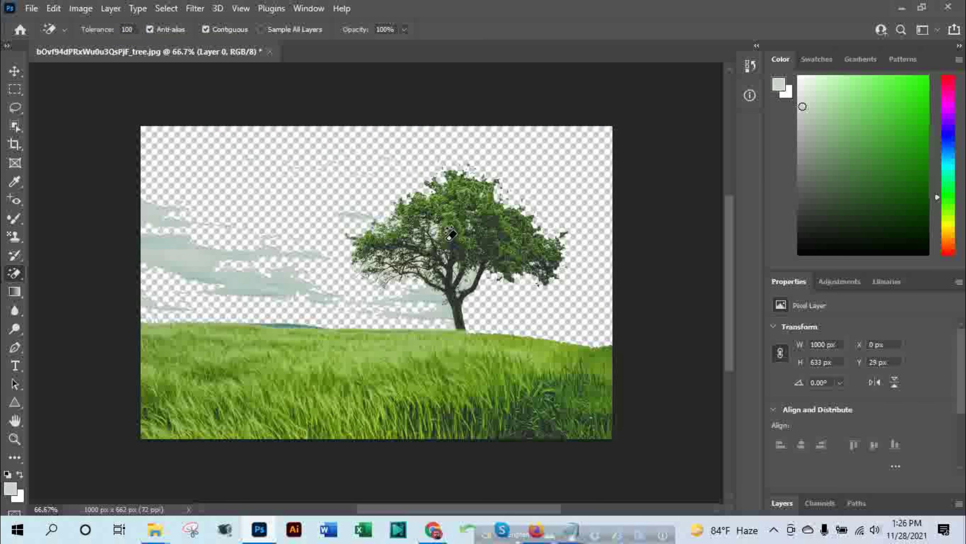
click(265, 267)
click(150, 208)
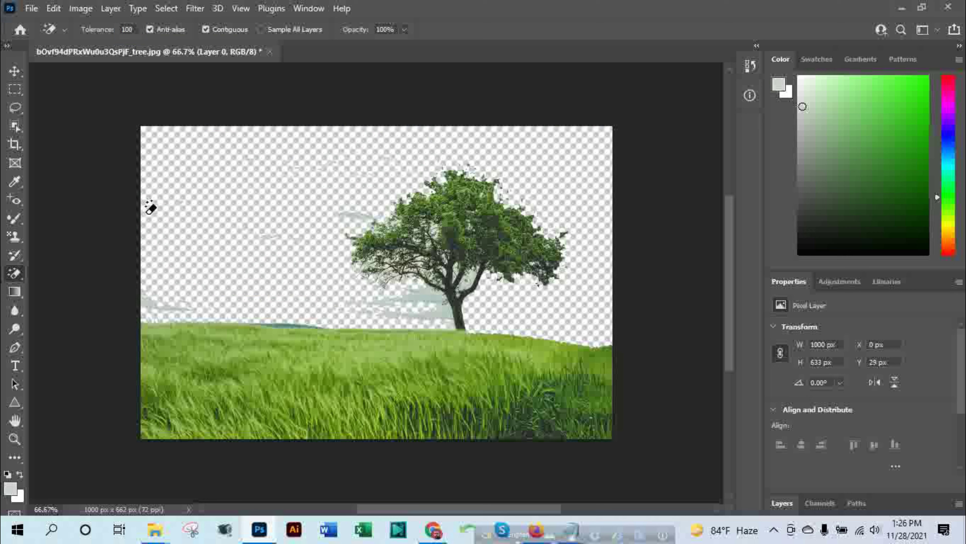
click(149, 303)
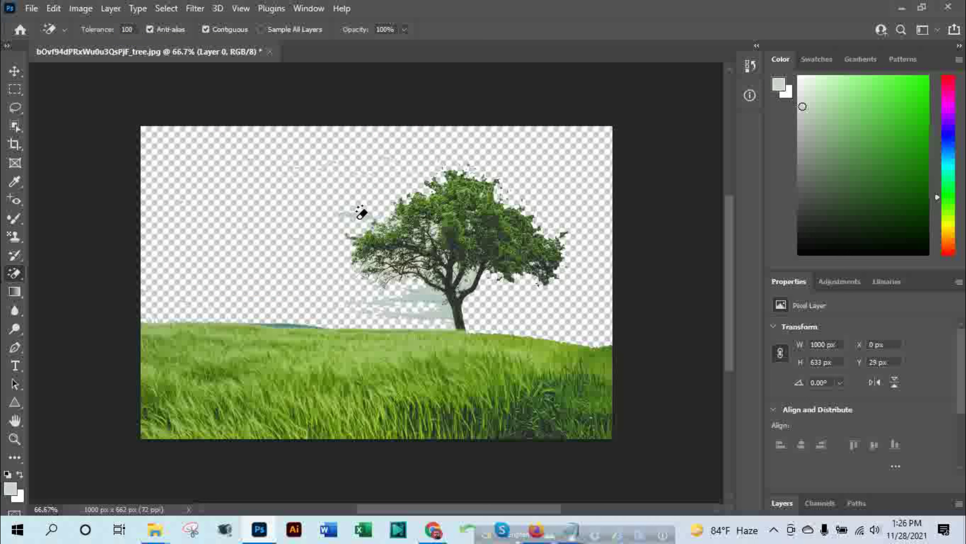
click(365, 220)
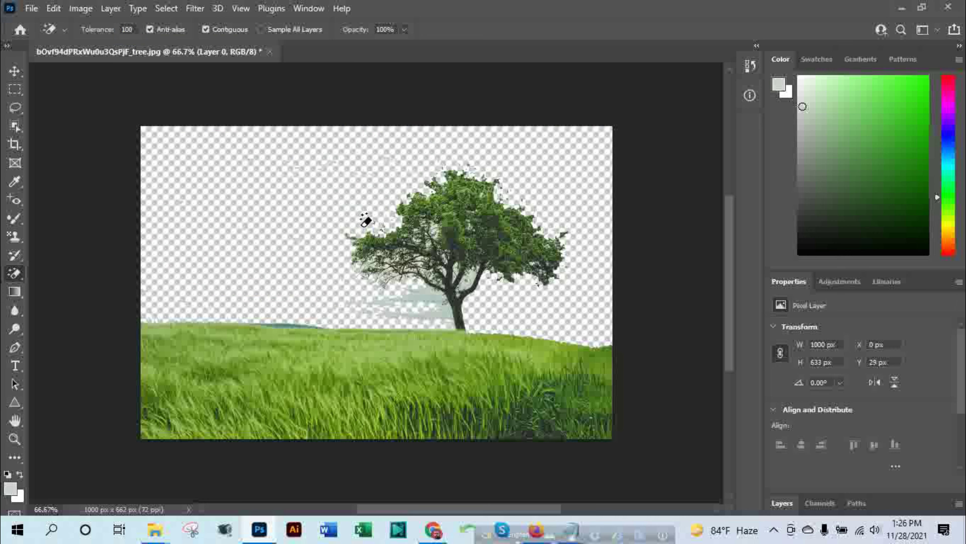
click(416, 311)
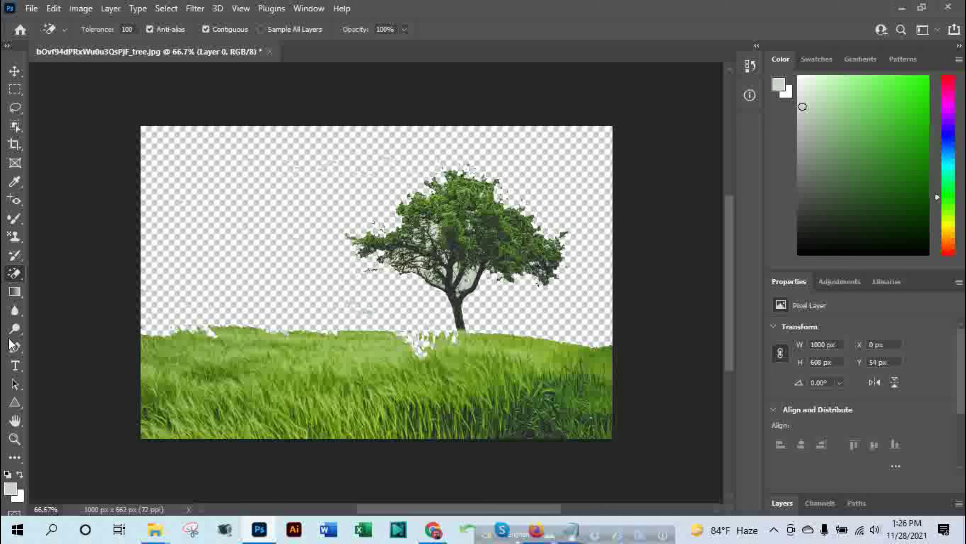
Step: Switch to the Background Eraser and brush away the sky in the tree's branch fork
right_click(15, 272)
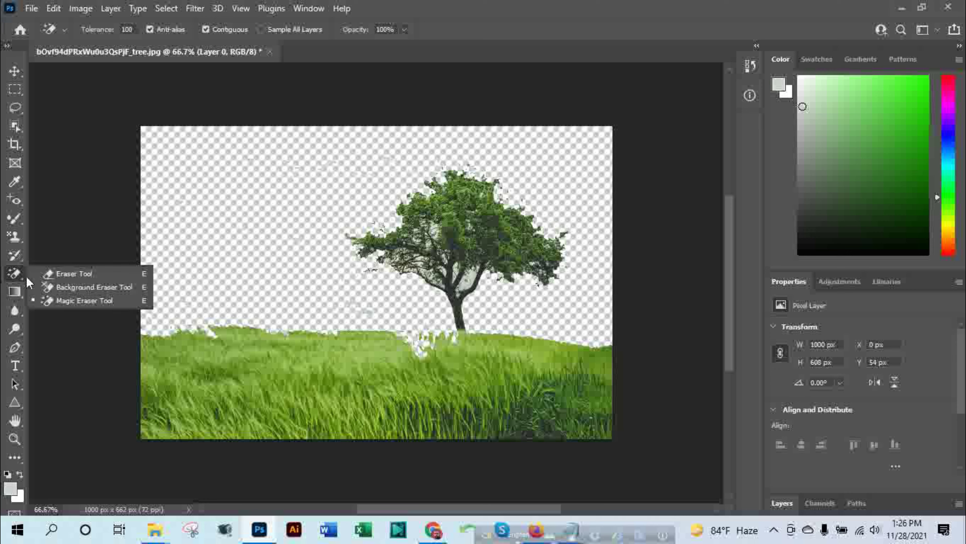
click(66, 286)
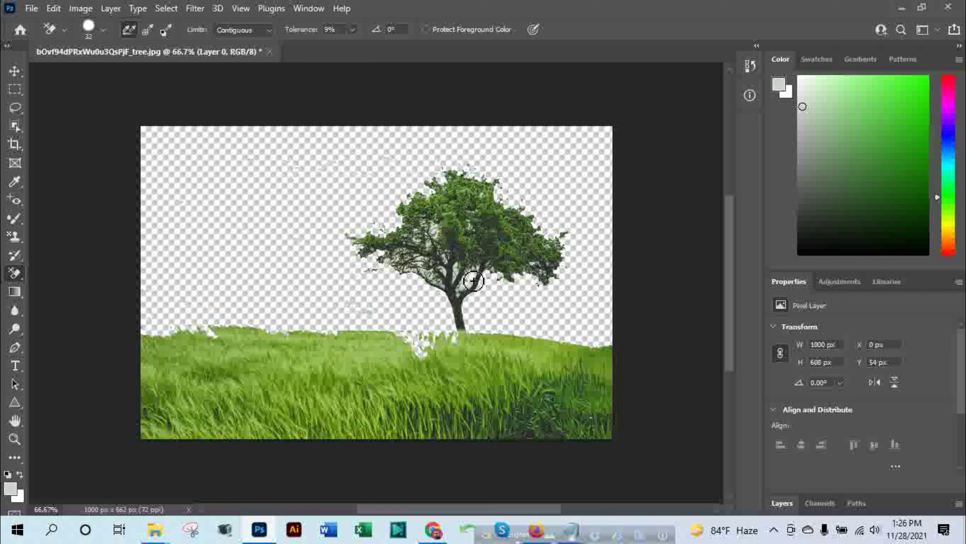
mouse_move(469, 286)
mouse_down()
mouse_move(463, 261)
mouse_move(433, 266)
mouse_up()
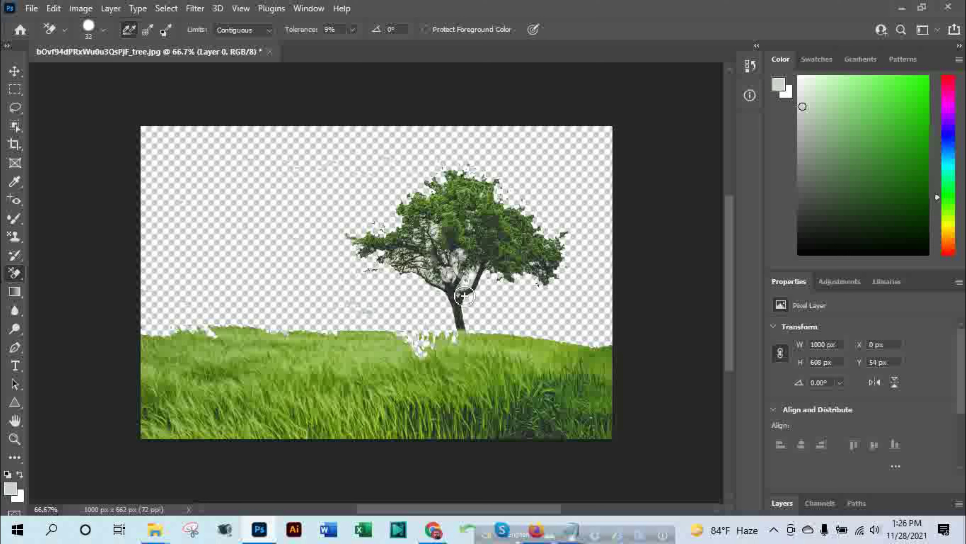
right_click(18, 270)
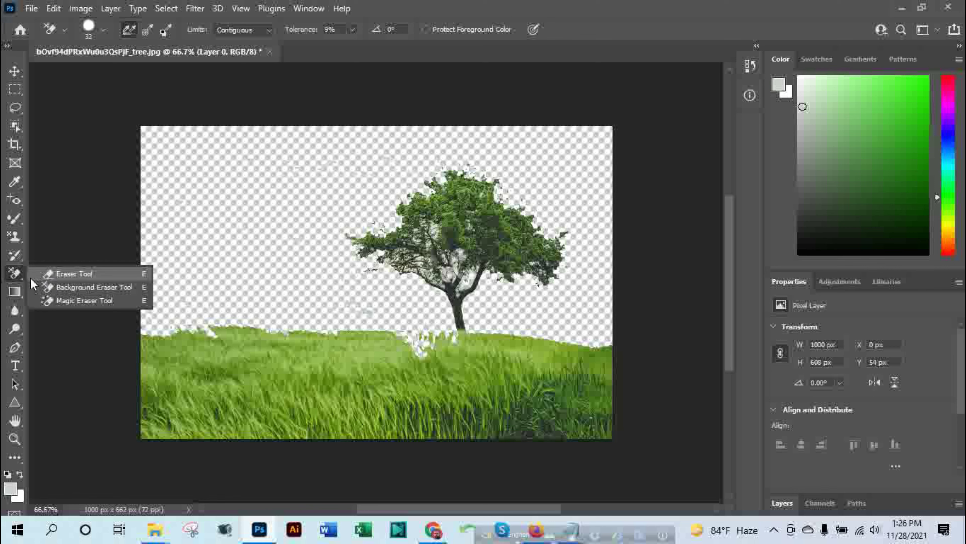
Step: Browse the History Brush and stamp tool flyouts, leaving the Pattern Stamp tool active
right_click(15, 255)
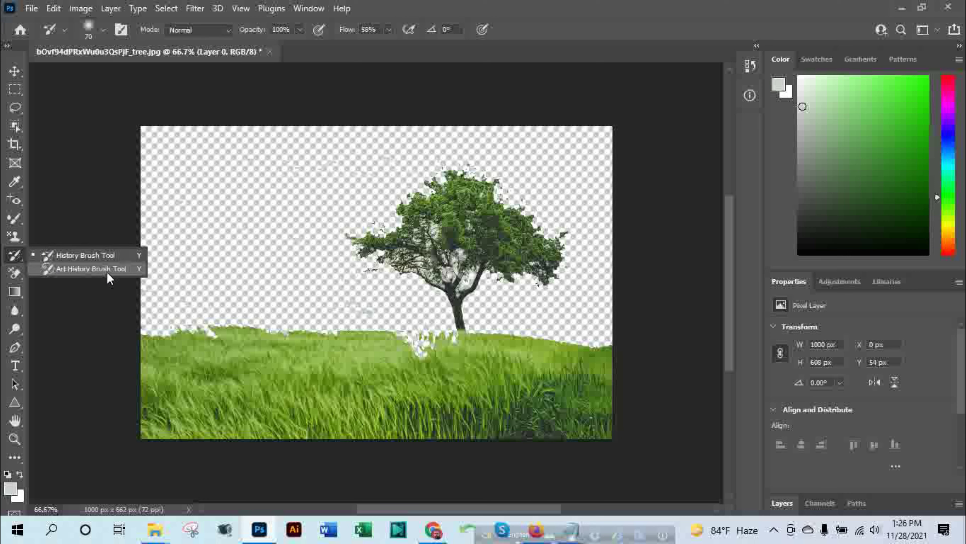
click(18, 237)
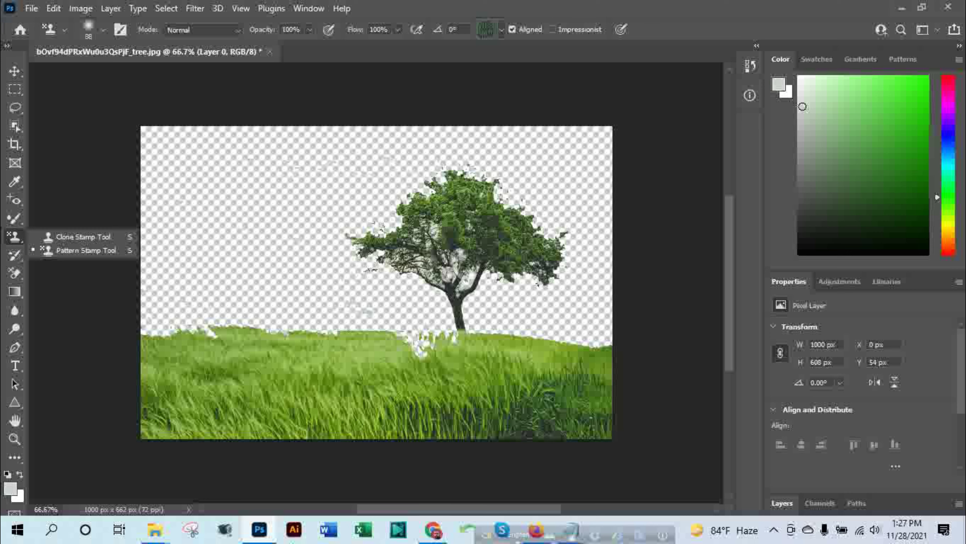
Step: Show the VSDC Free Screen Recorder control panel via its hidden taskbar tray icon
click(774, 531)
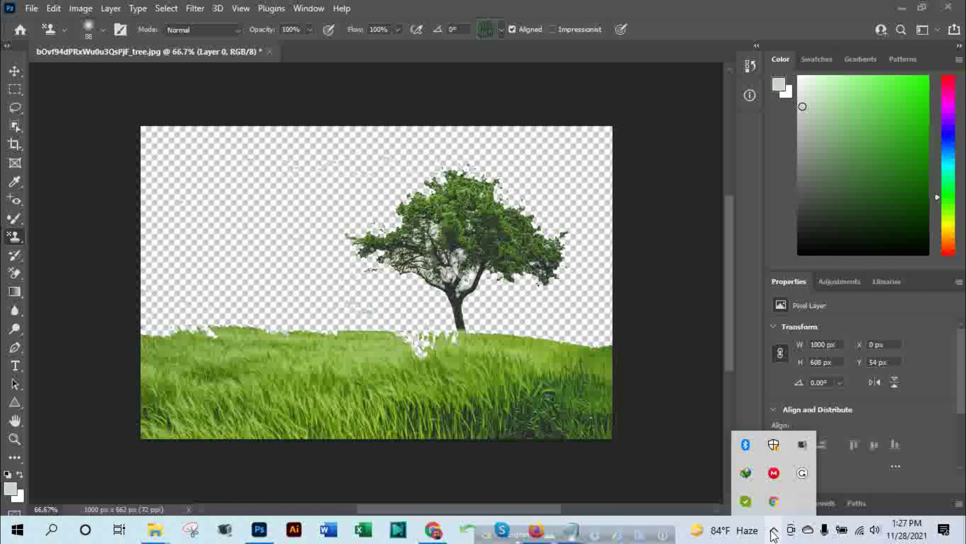
right_click(803, 444)
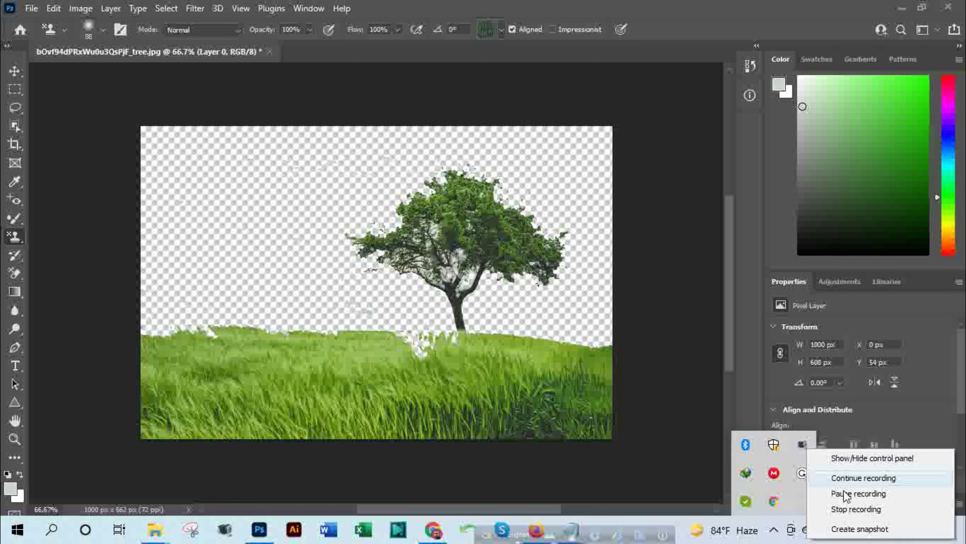
click(877, 458)
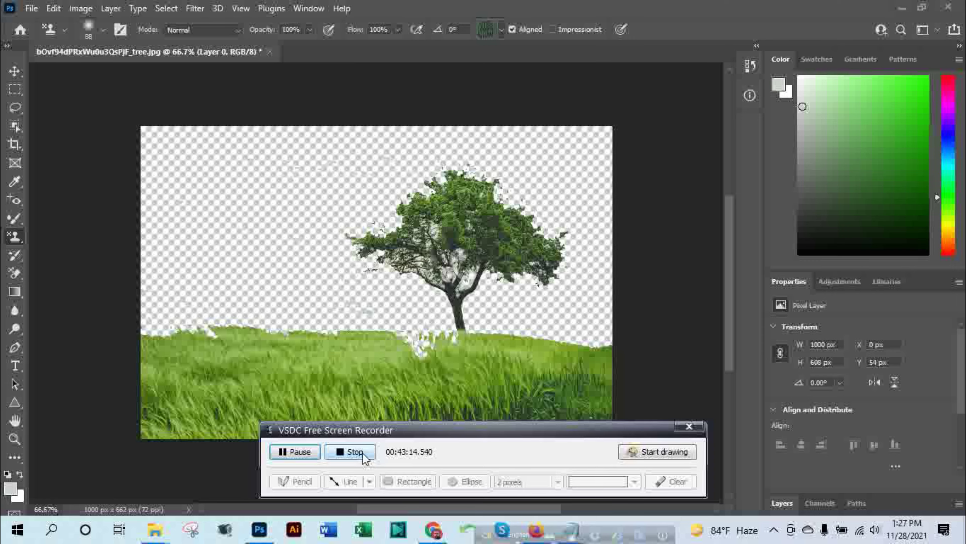
click(361, 453)
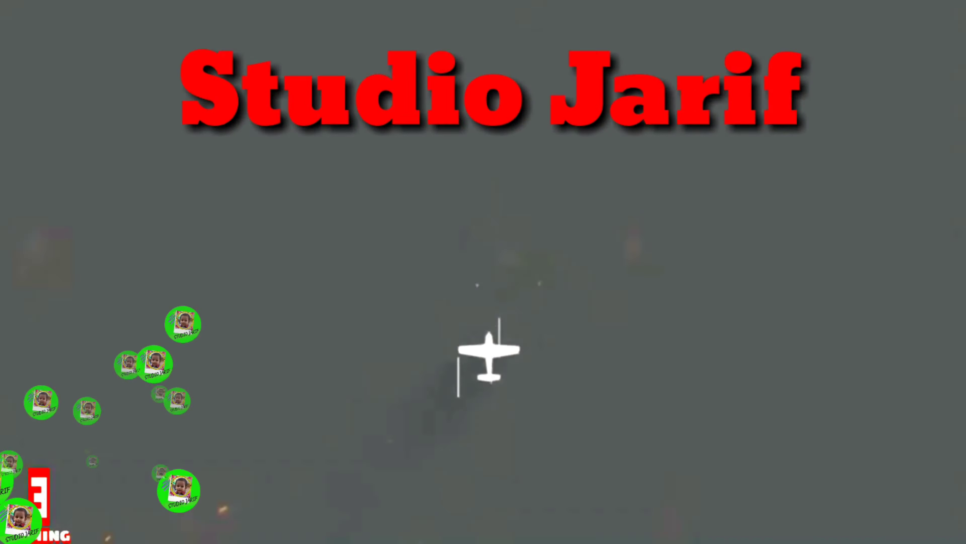